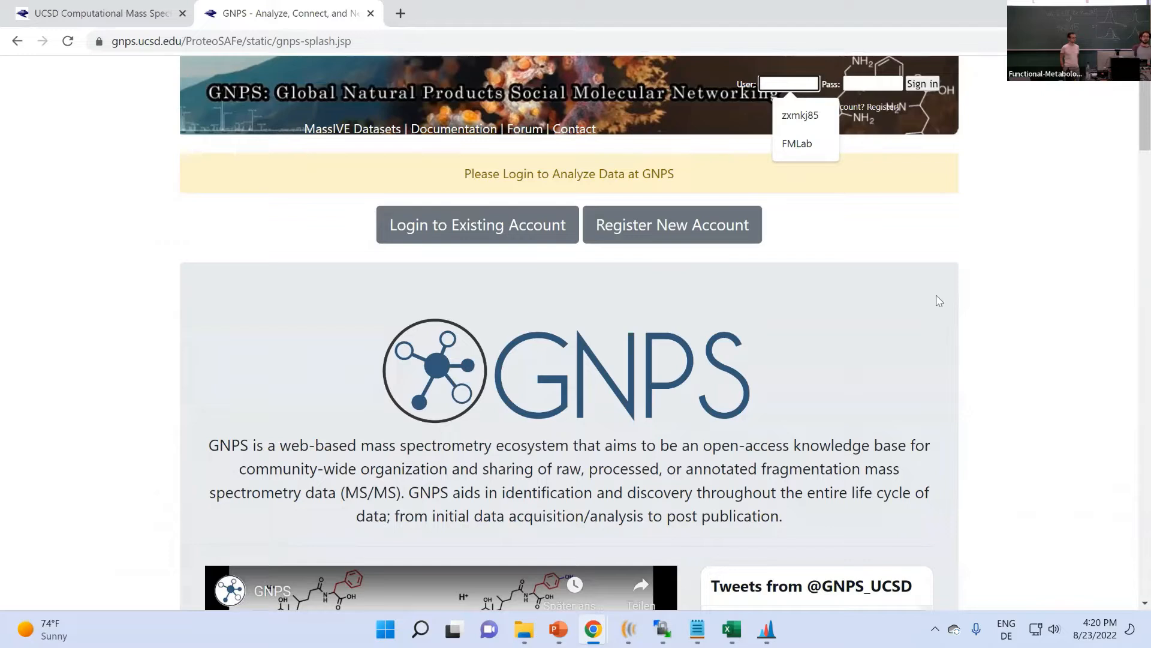
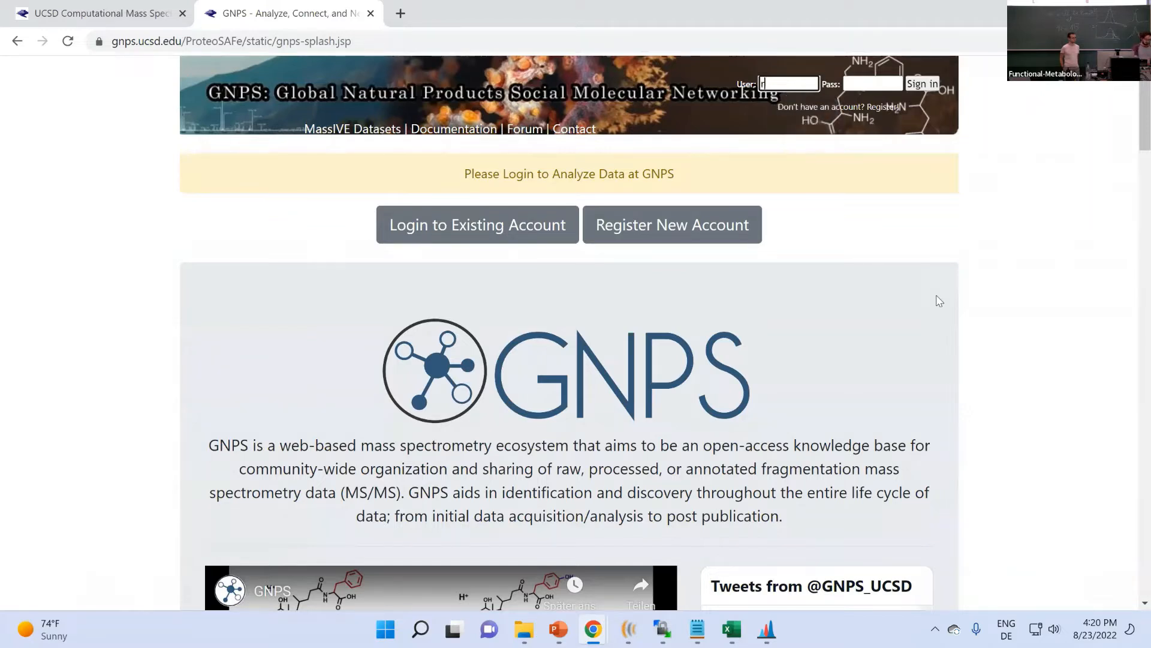
- Sign in to GNPS with the account username and password, and decline Chrome's offer to save the password
key(Tab)
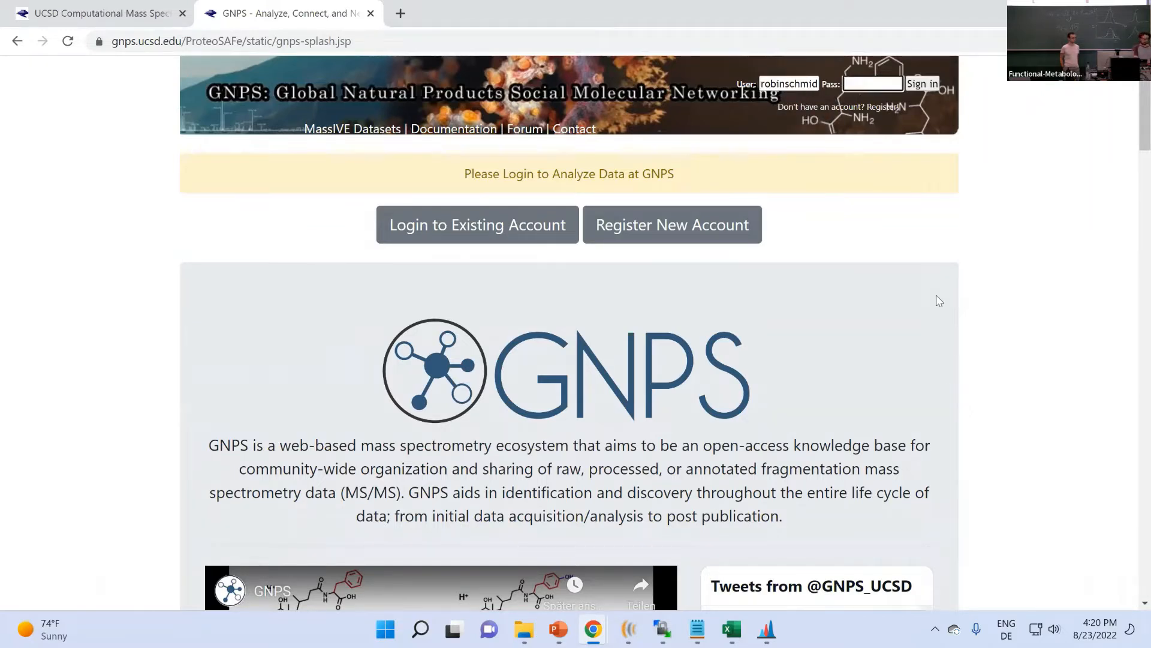
text(•••••••)
key(BackSpace)
key(BackSpace)
key(BackSpace)
key(BackSpace)
key(BackSpace)
key(BackSpace)
key(BackSpace)
key(BackSpace)
key(BackSpace)
key(BackSpace)
text(••••)
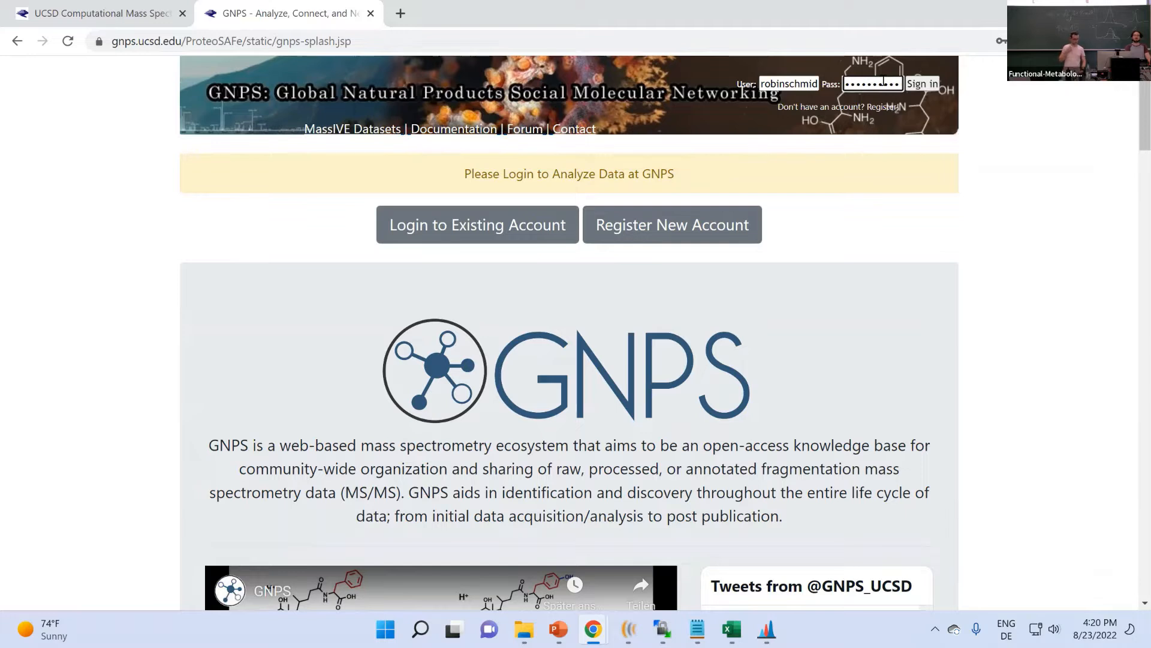
click(938, 85)
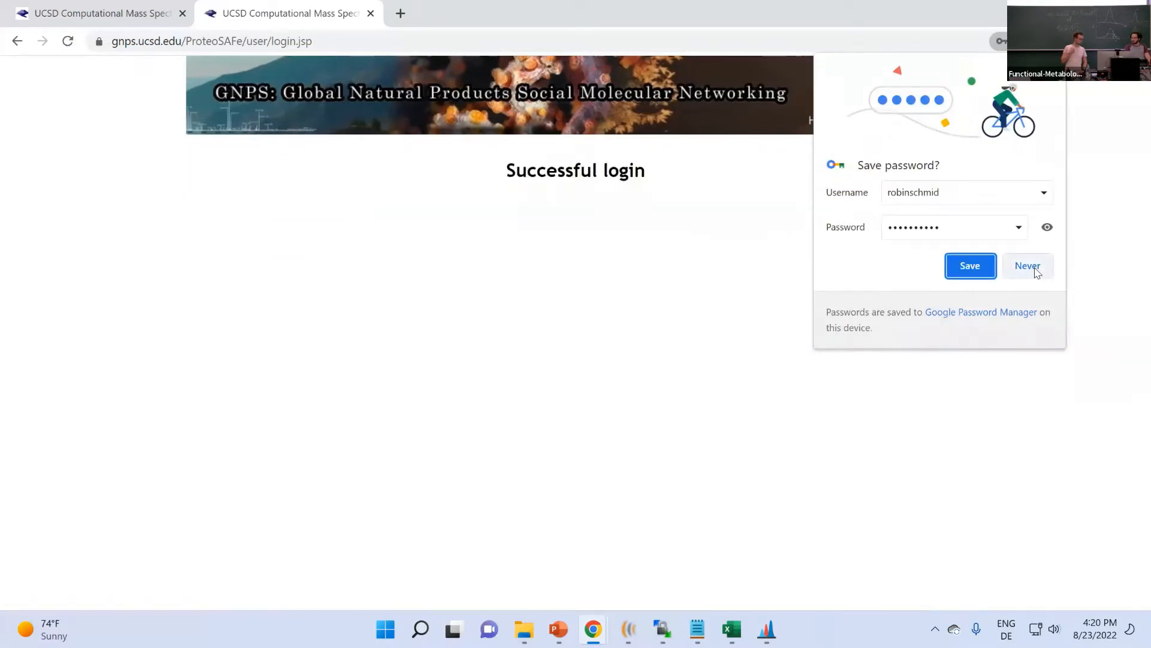
click(1028, 266)
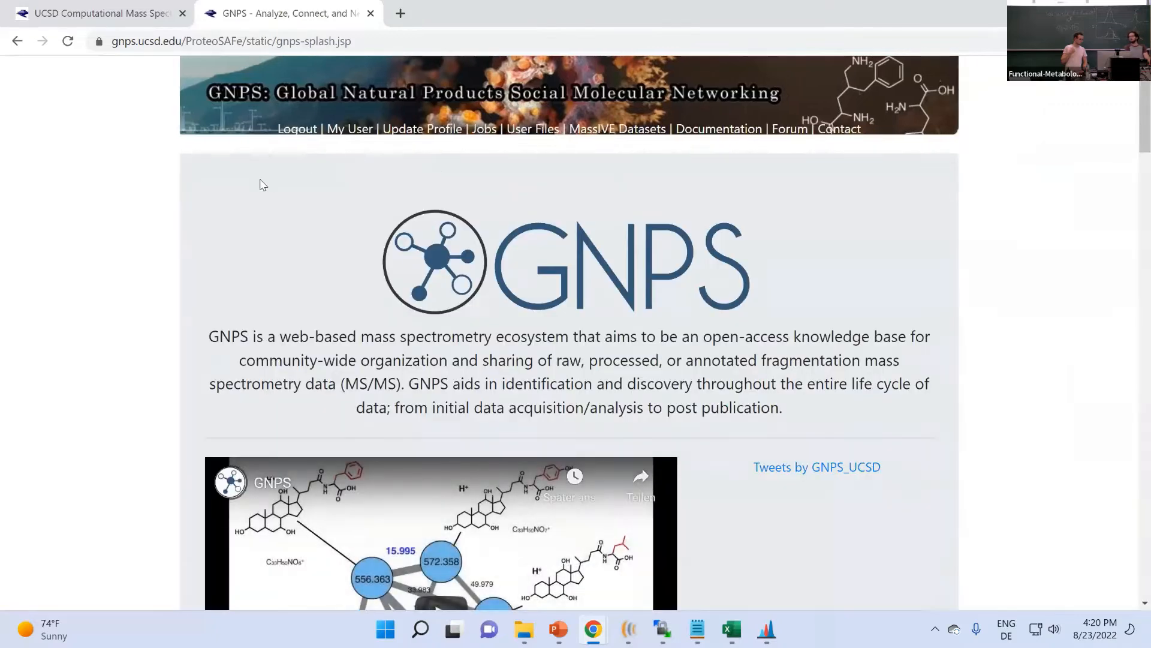
- Scroll through the GNPS home page to the Quick Start guides and Data Analysis workflows
scroll(174, 210, down, 5)
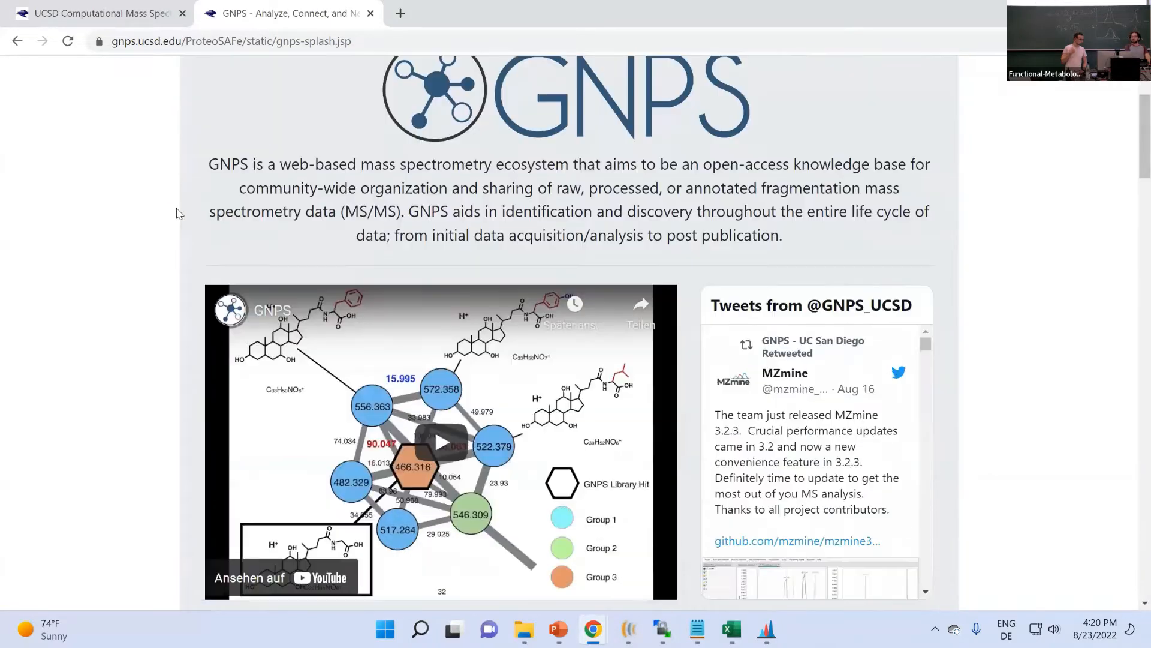
scroll(168, 240, up, 5)
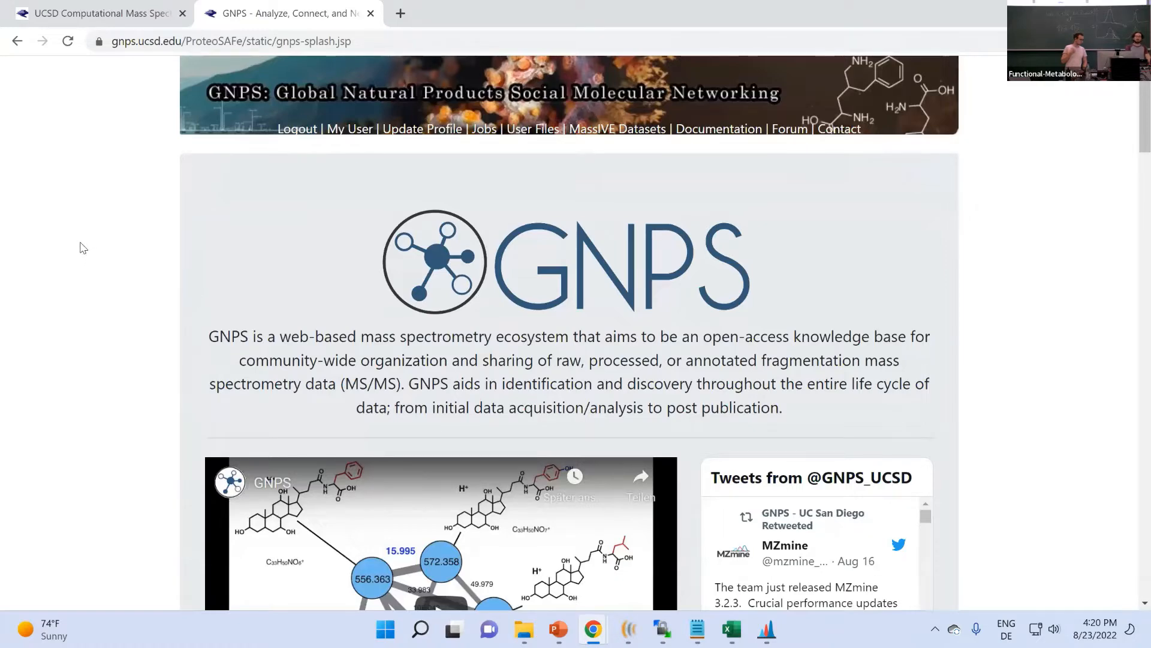
scroll(80, 244, down, 1)
scroll(82, 245, down, 10)
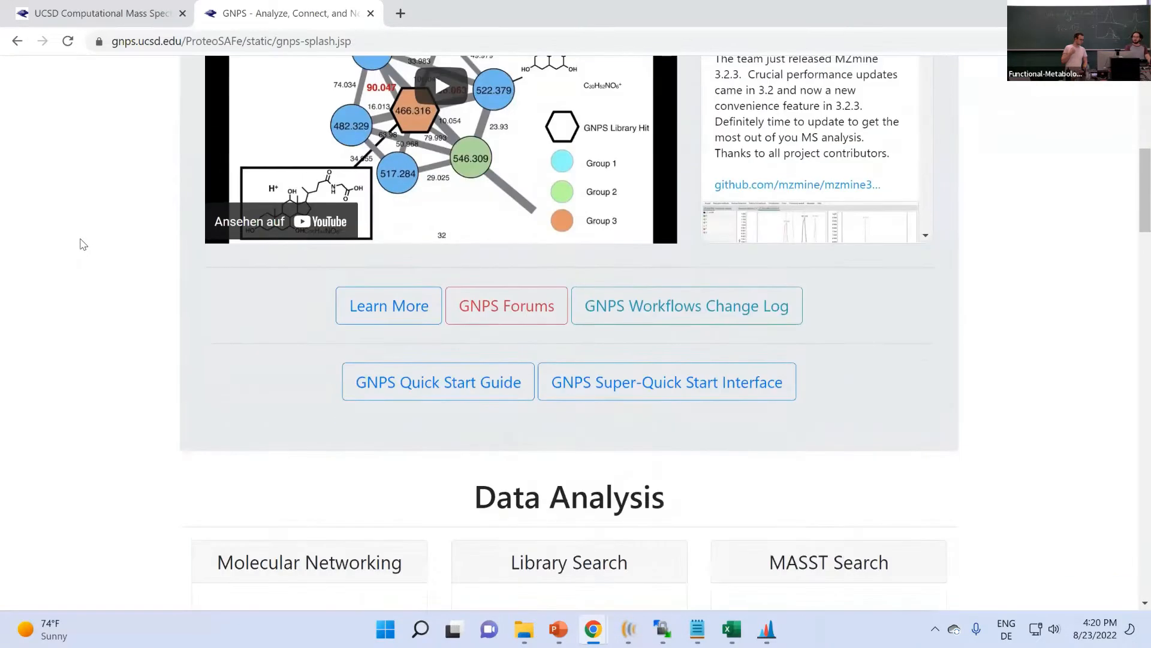
scroll(751, 322, up, 3)
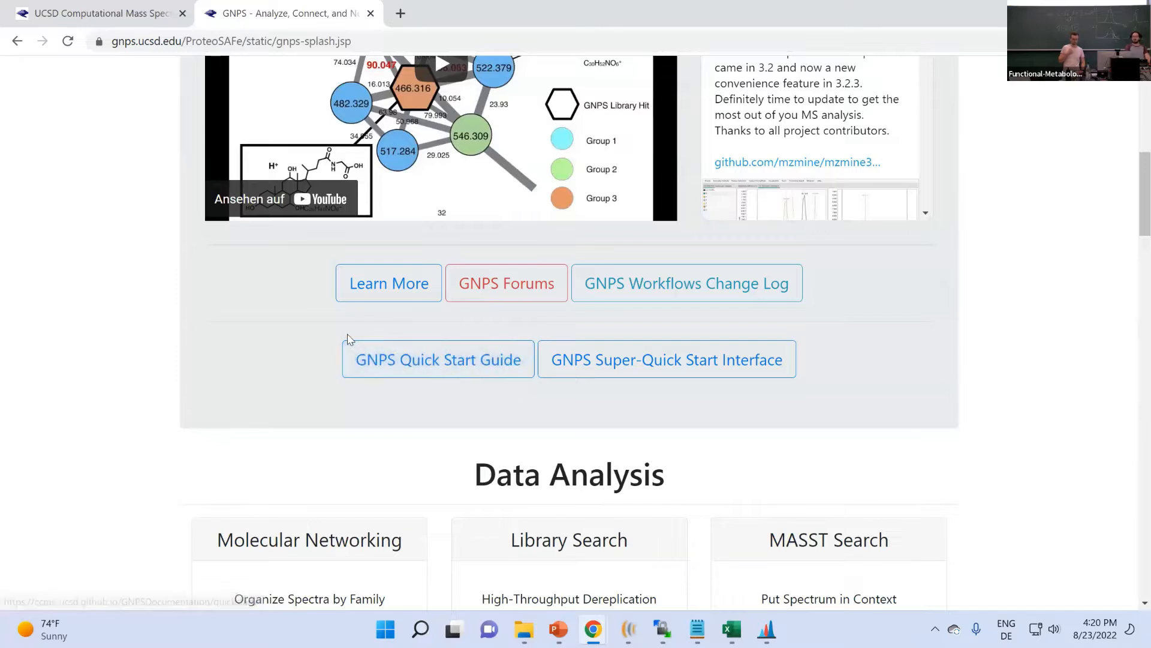
scroll(234, 378, up, 1)
scroll(147, 401, down, 1)
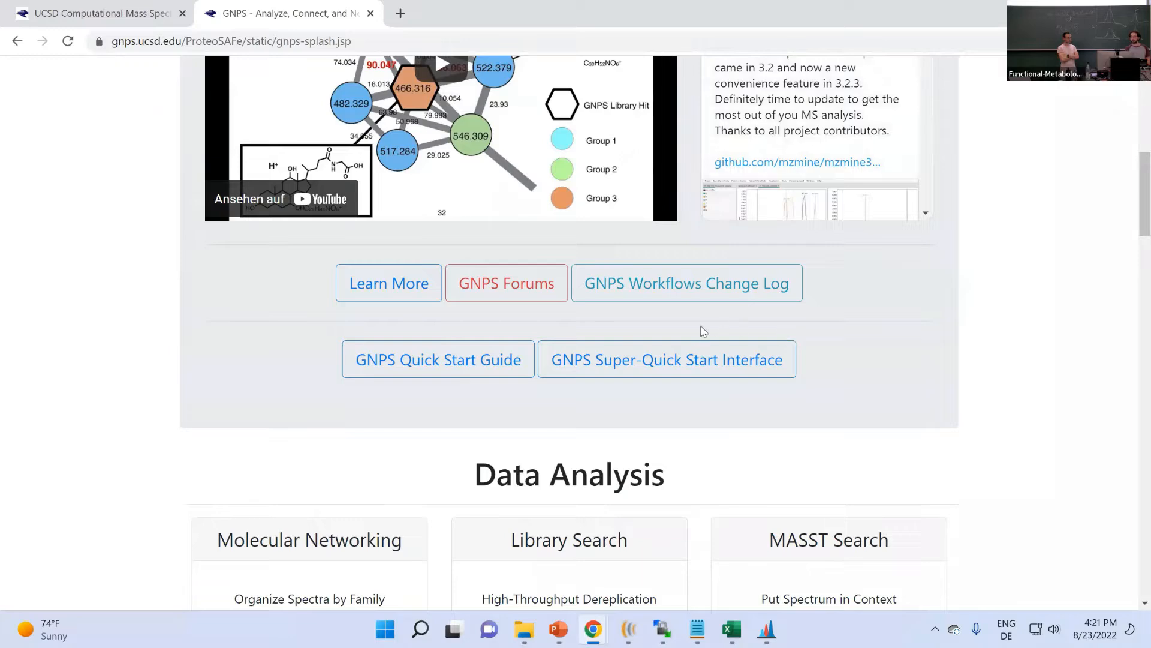
scroll(594, 334, down, 4)
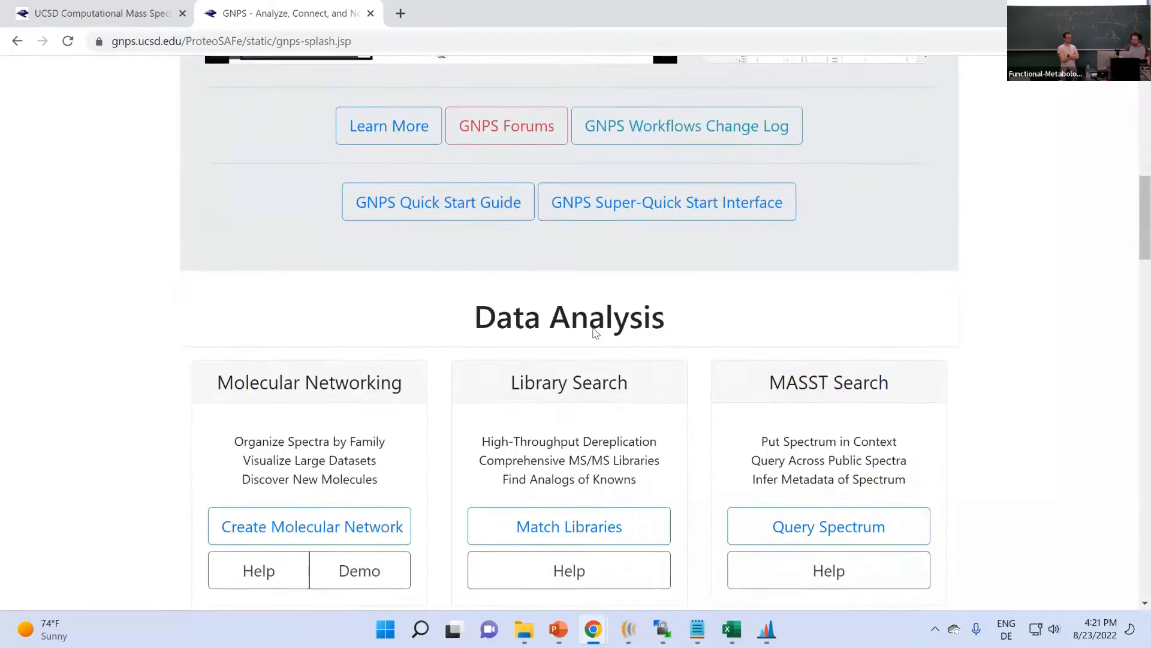
scroll(594, 333, down, 3)
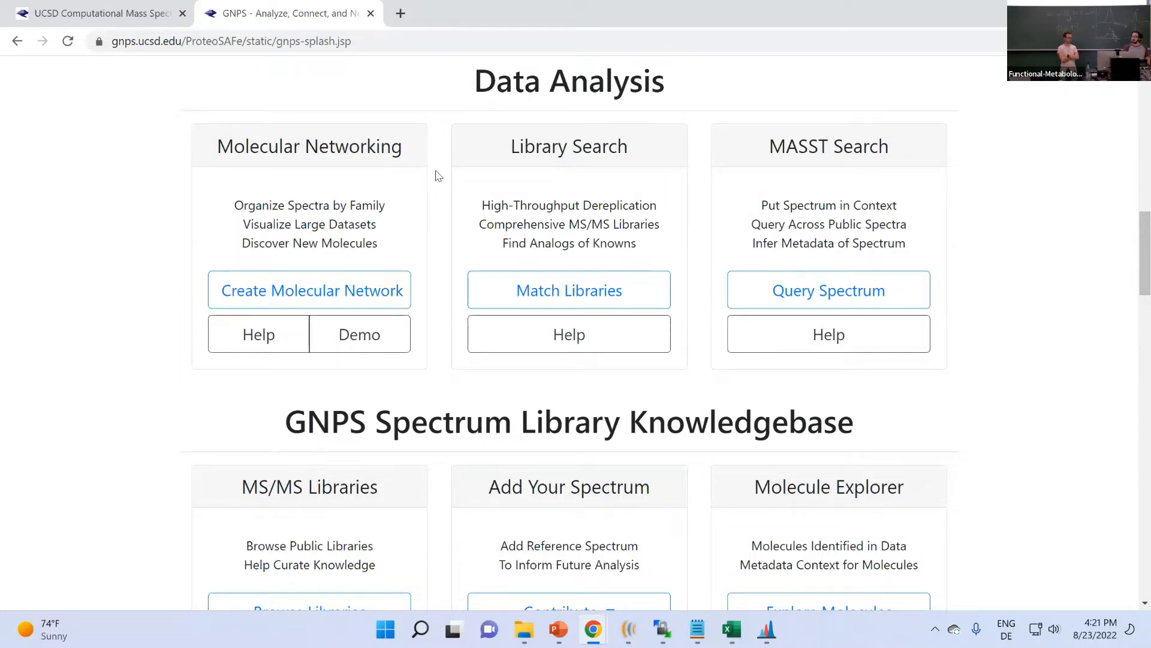
scroll(433, 187, up, 5)
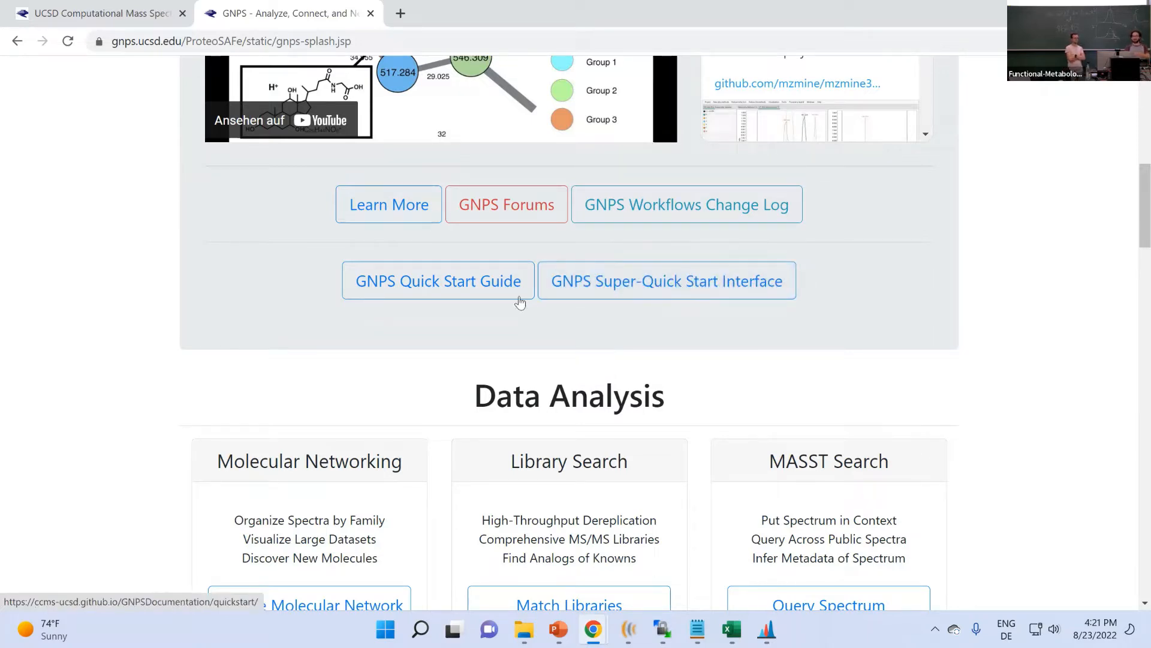
- Open the GNPS Super-Quick Start interface at gnps-quickstart.ucsd.edu
click(652, 289)
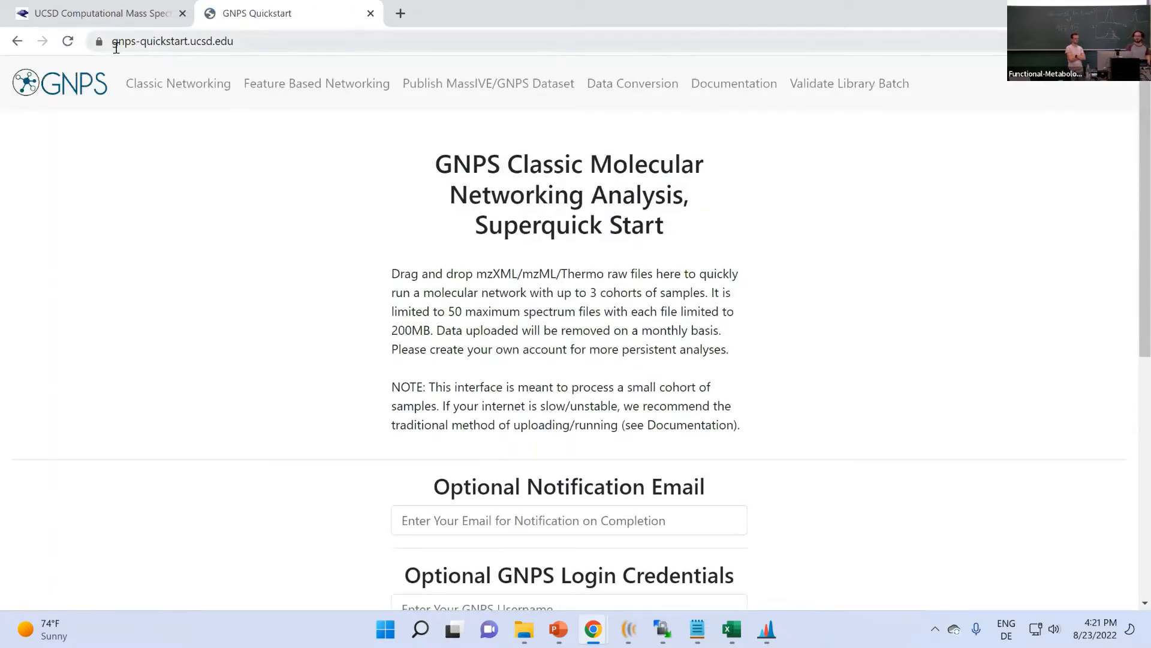
drag(113, 42, 192, 40)
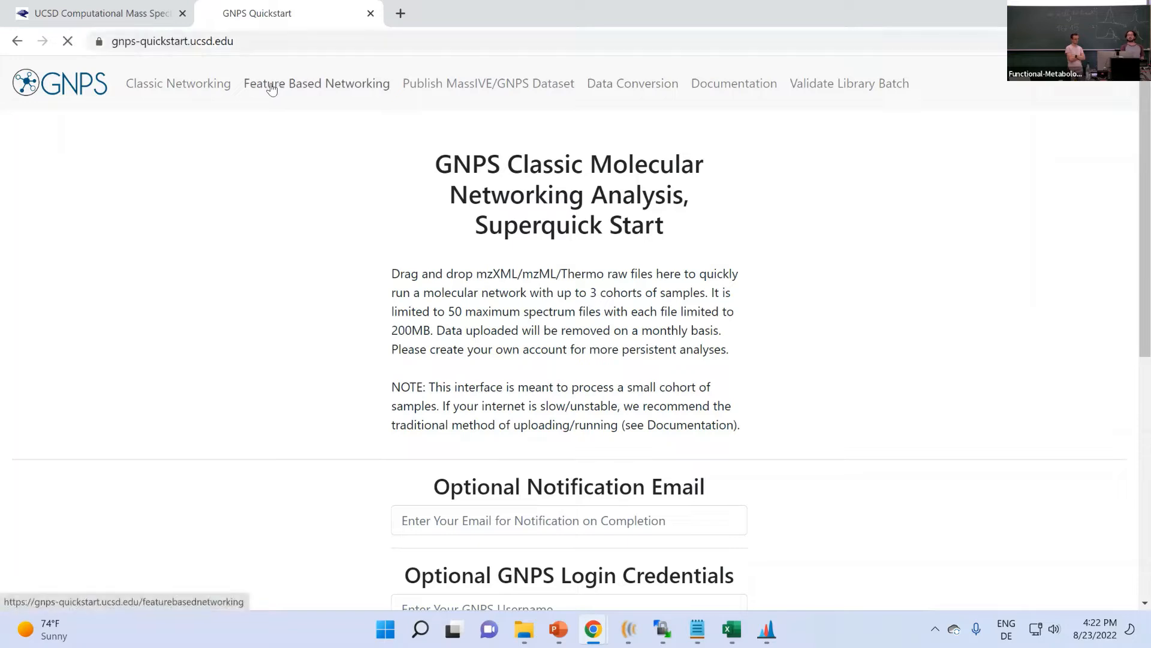
- Switch to Feature Based Molecular Networking, keeping MZMine2 as the feature generation tool
click(271, 88)
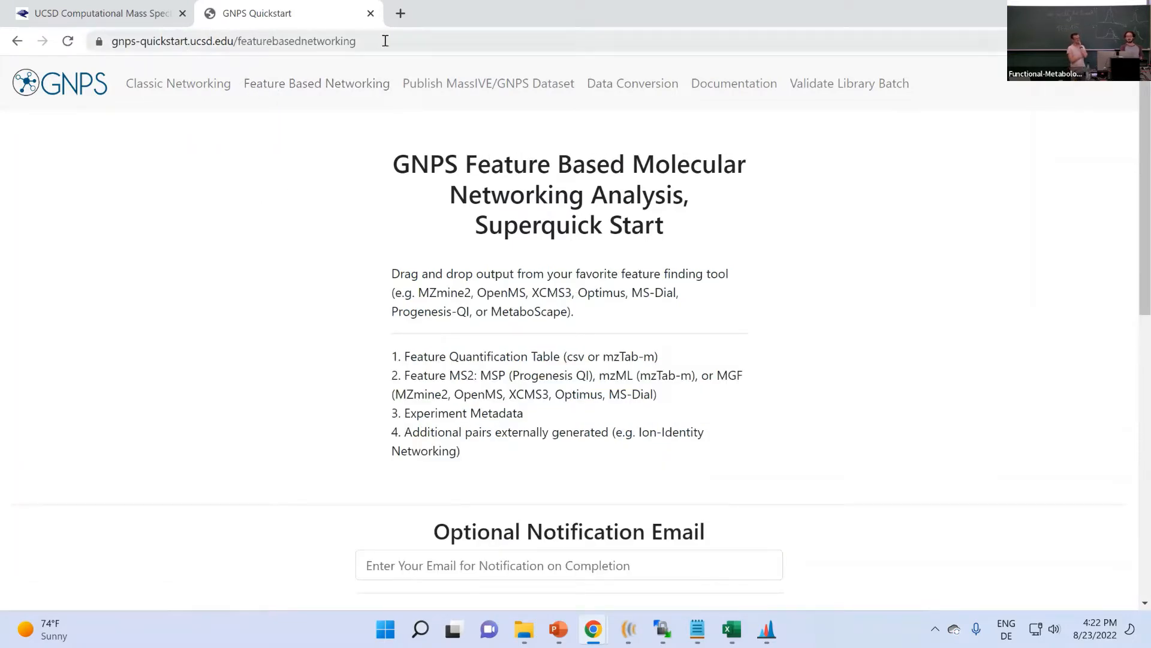
click(302, 36)
scroll(295, 231, down, 4)
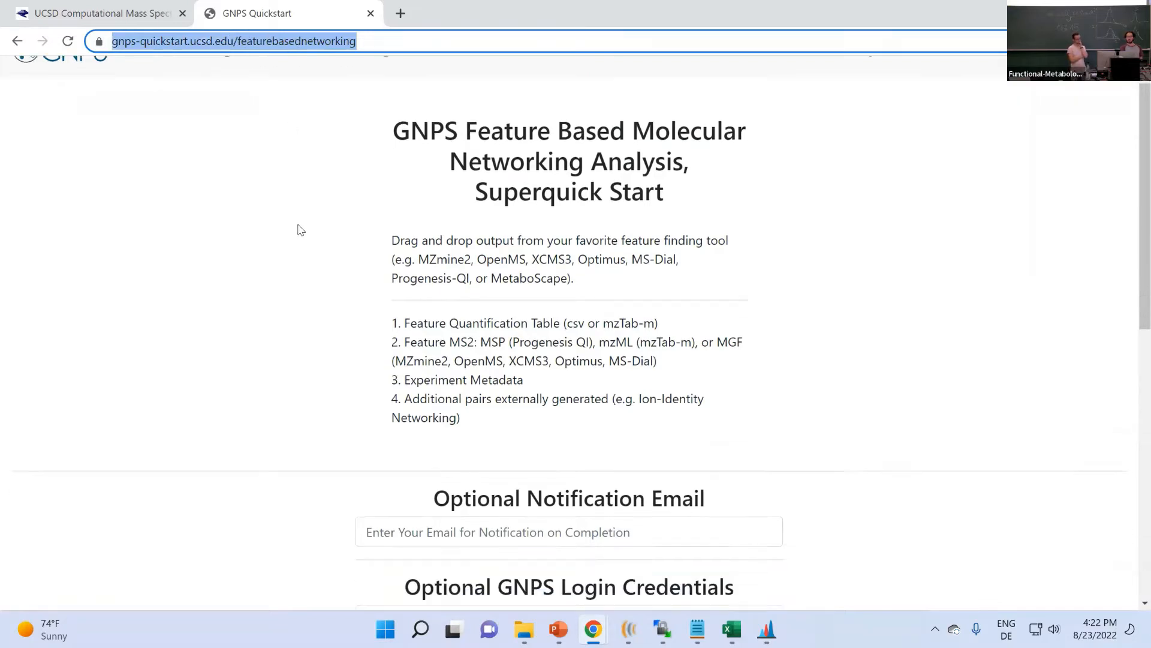
scroll(304, 215, down, 3)
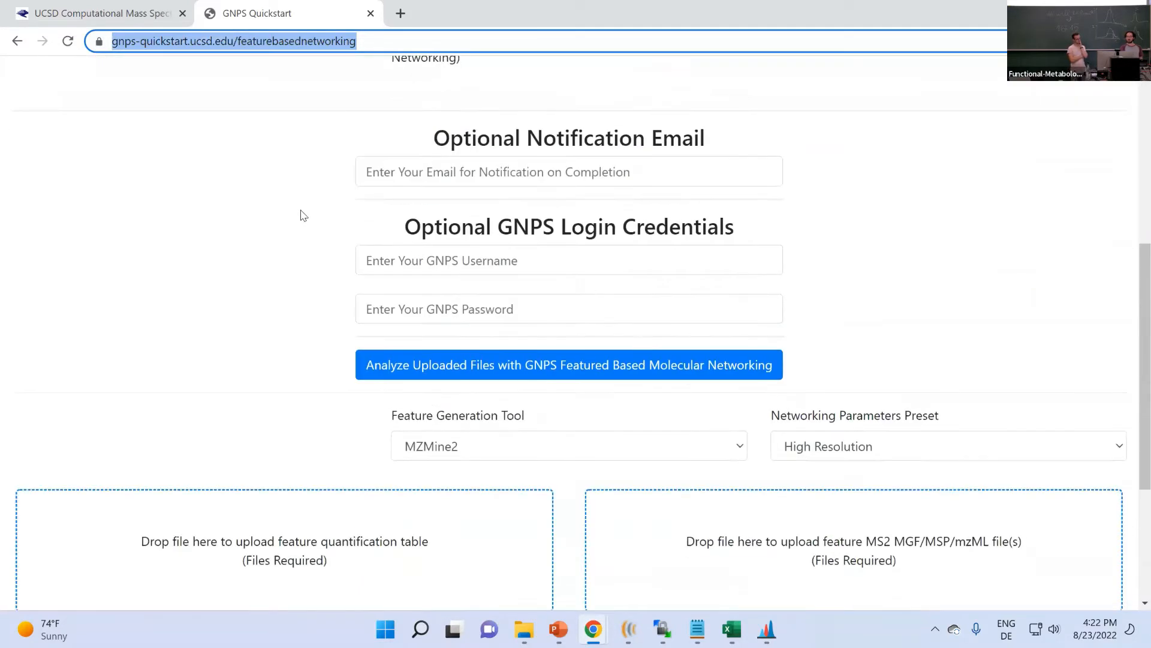
scroll(303, 216, down, 1)
scroll(224, 211, down, 2)
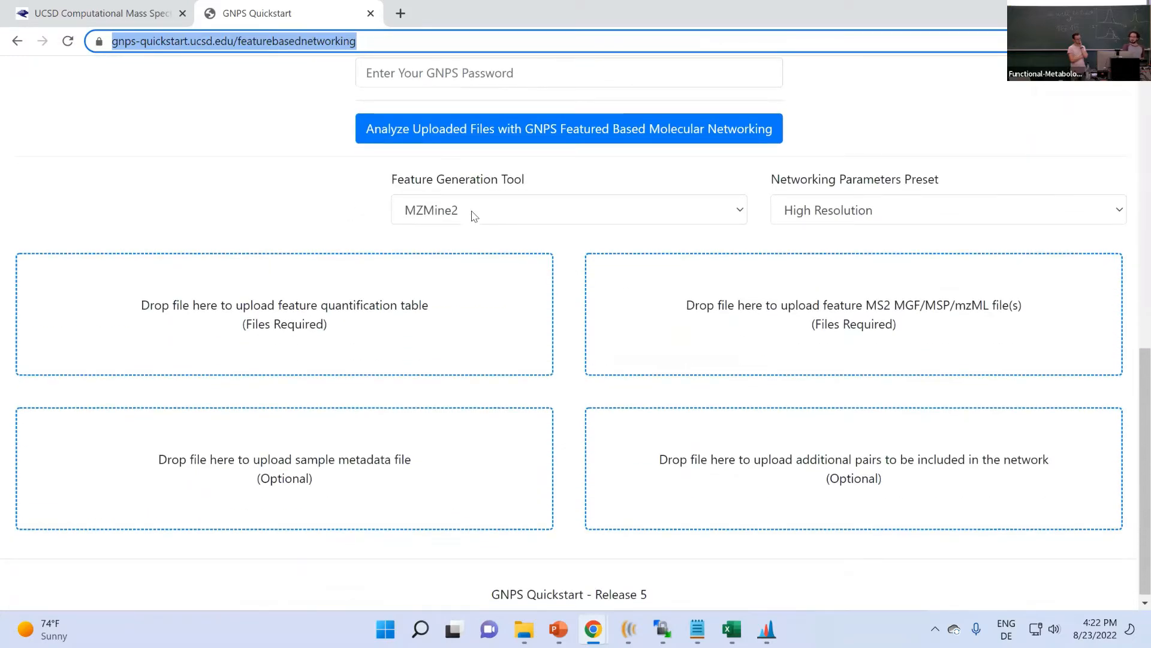
click(436, 210)
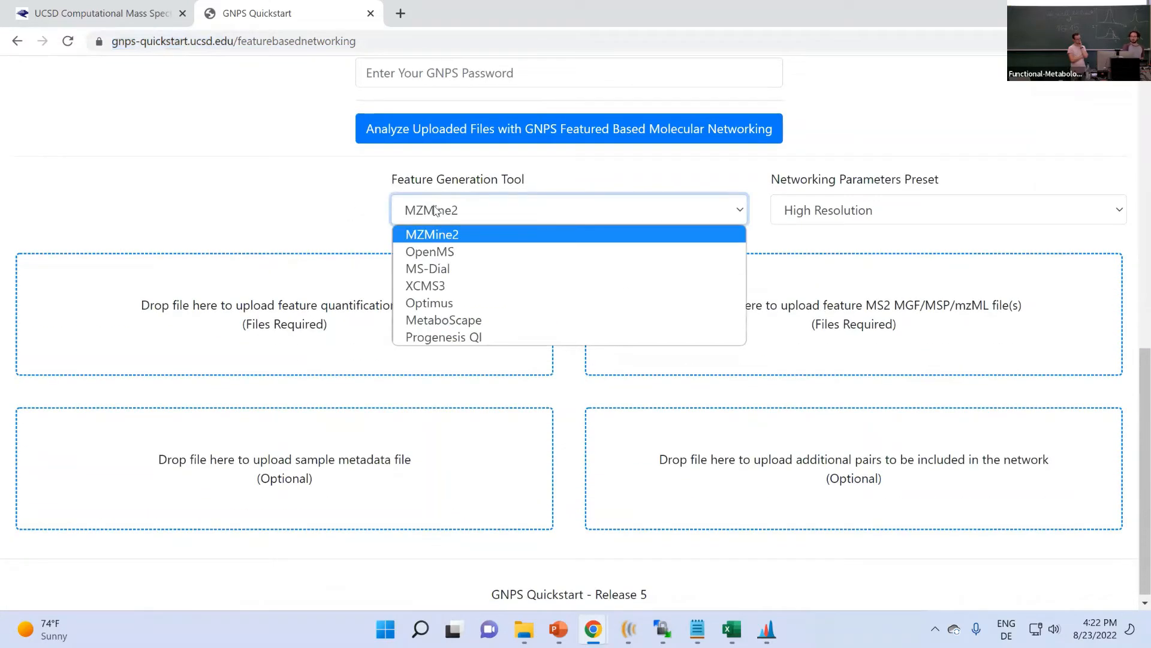
click(453, 237)
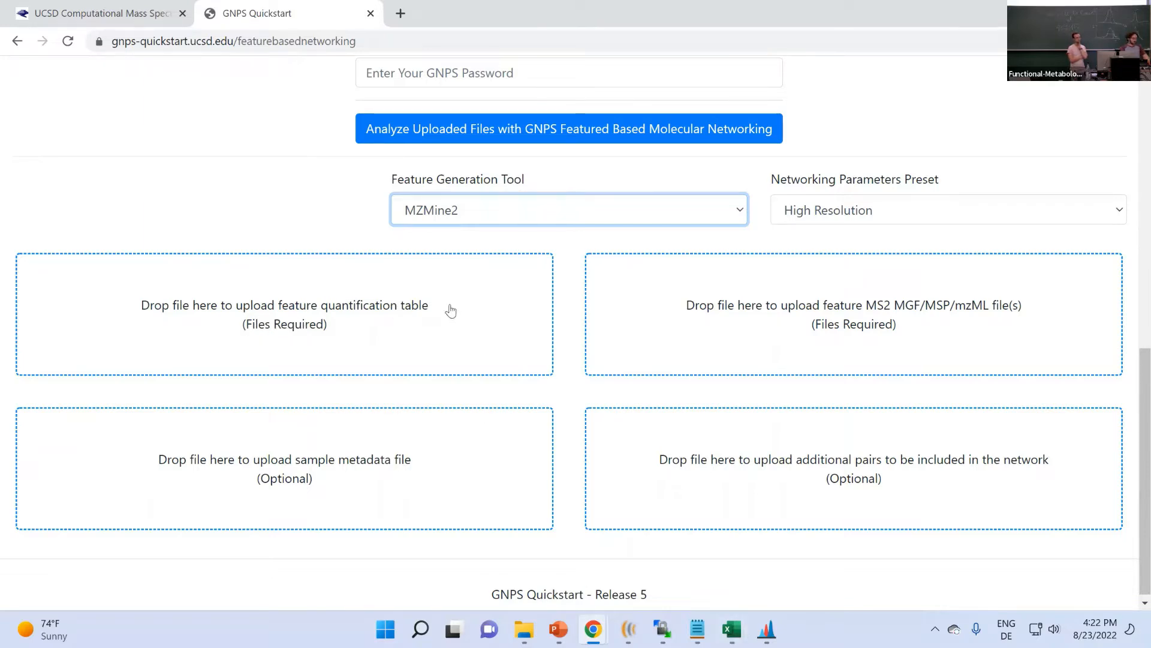
- Snap the browser to the right half with the results folder window beside it
key(super+Right)
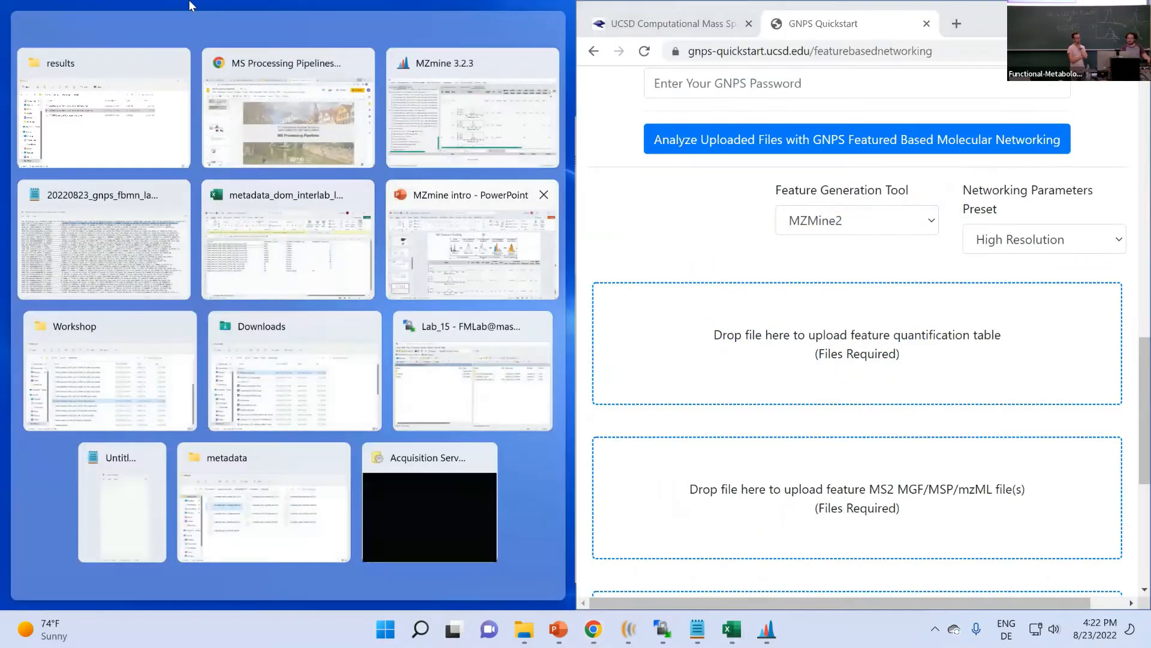
click(92, 139)
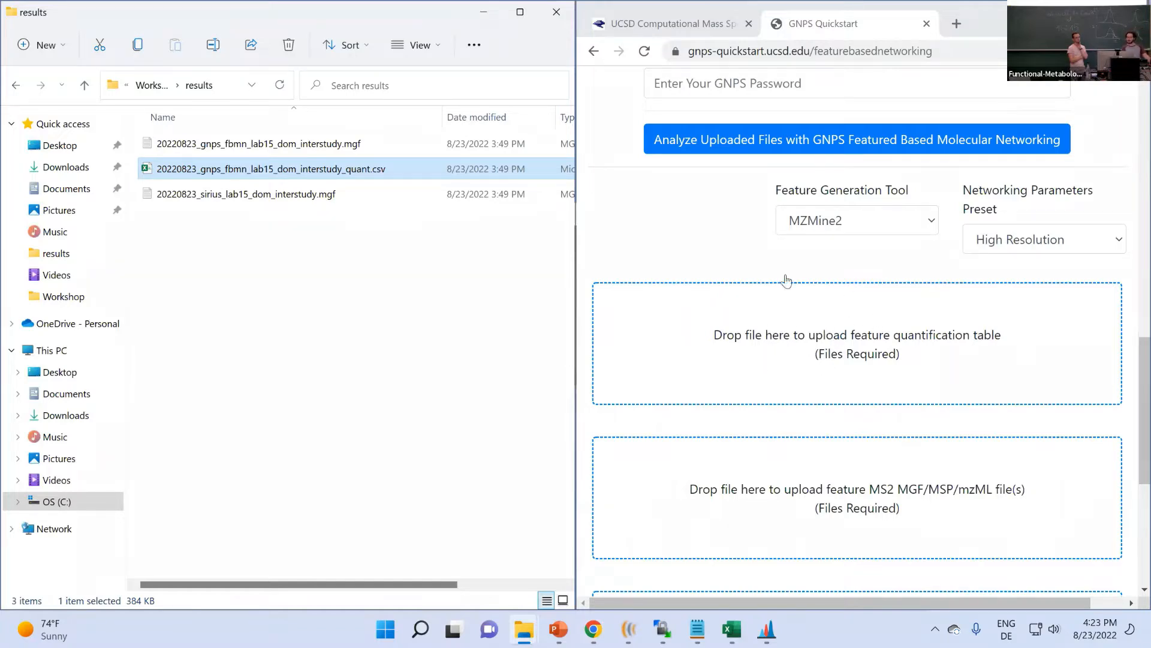
click(708, 58)
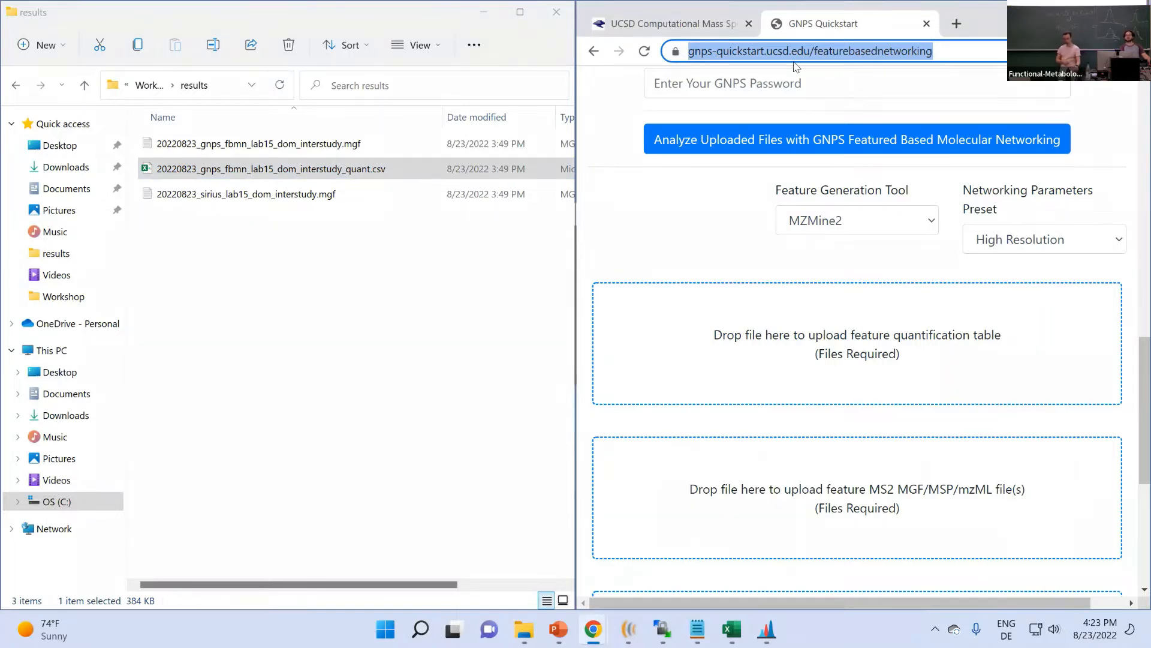
click(745, 187)
scroll(728, 198, up, 10)
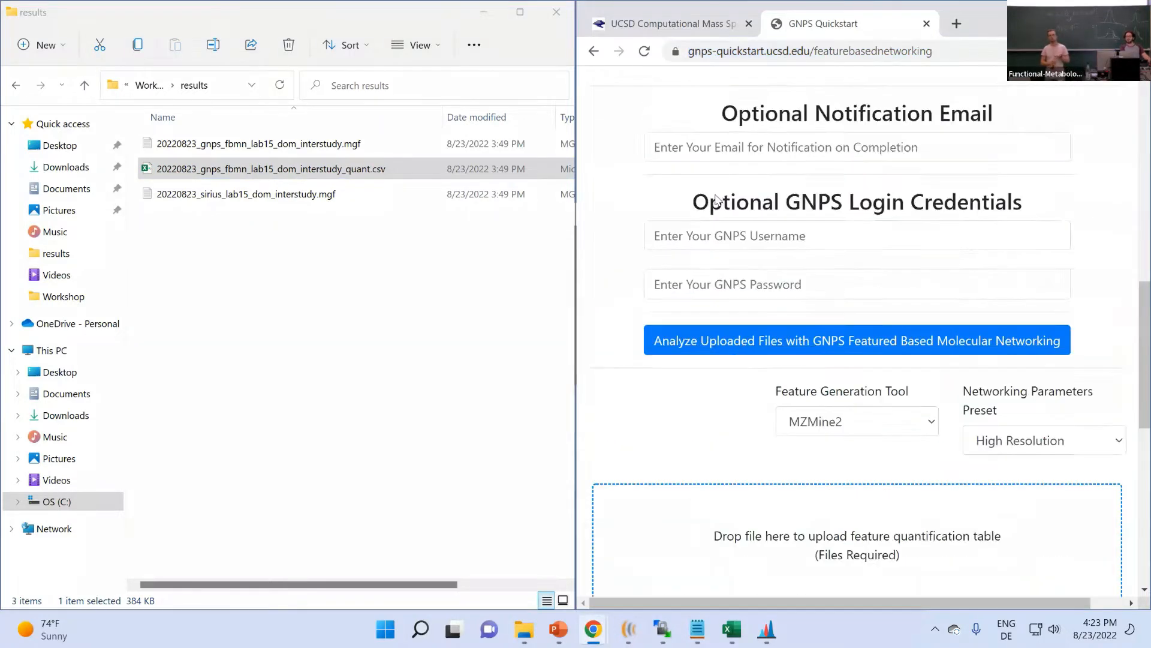
scroll(717, 200, up, 5)
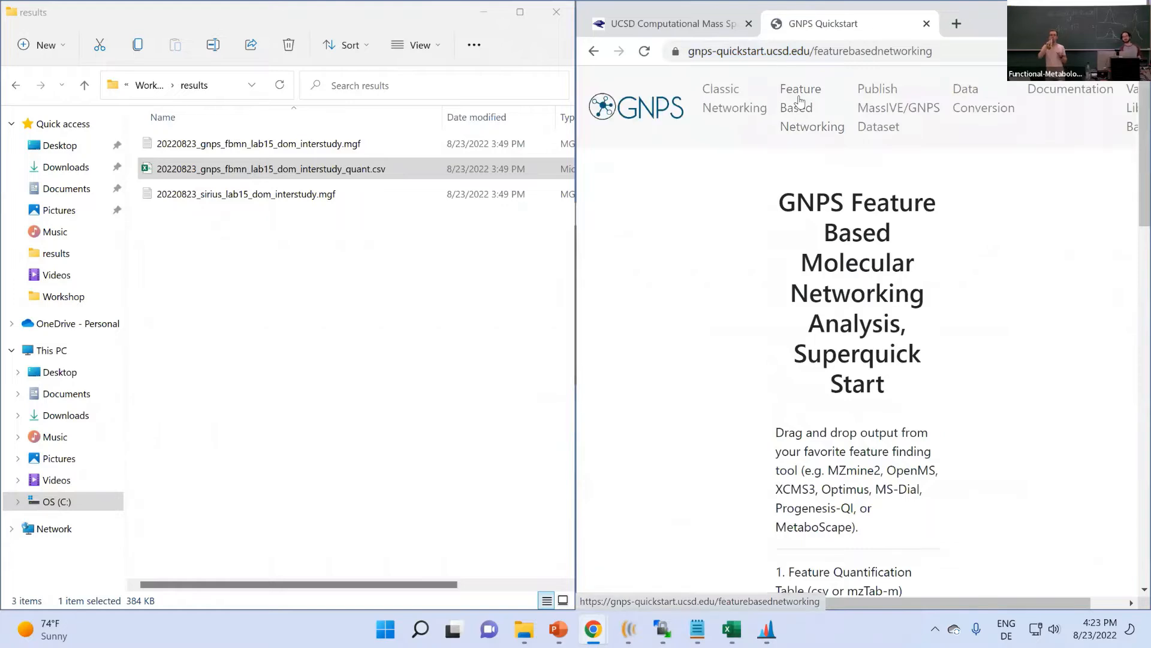
- Scroll to the upload boxes and select 20220823_gnps_fbmn_lab15_dom_interstudy_quant.csv in the results folder
click(943, 53)
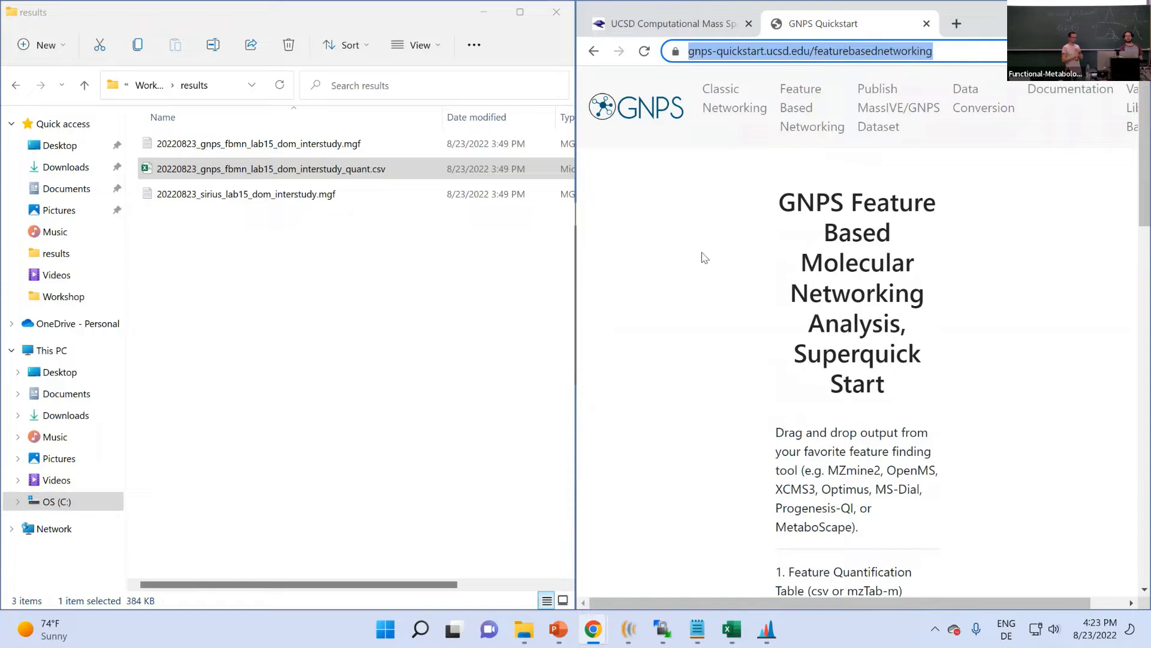
scroll(705, 258, down, 10)
scroll(704, 258, down, 6)
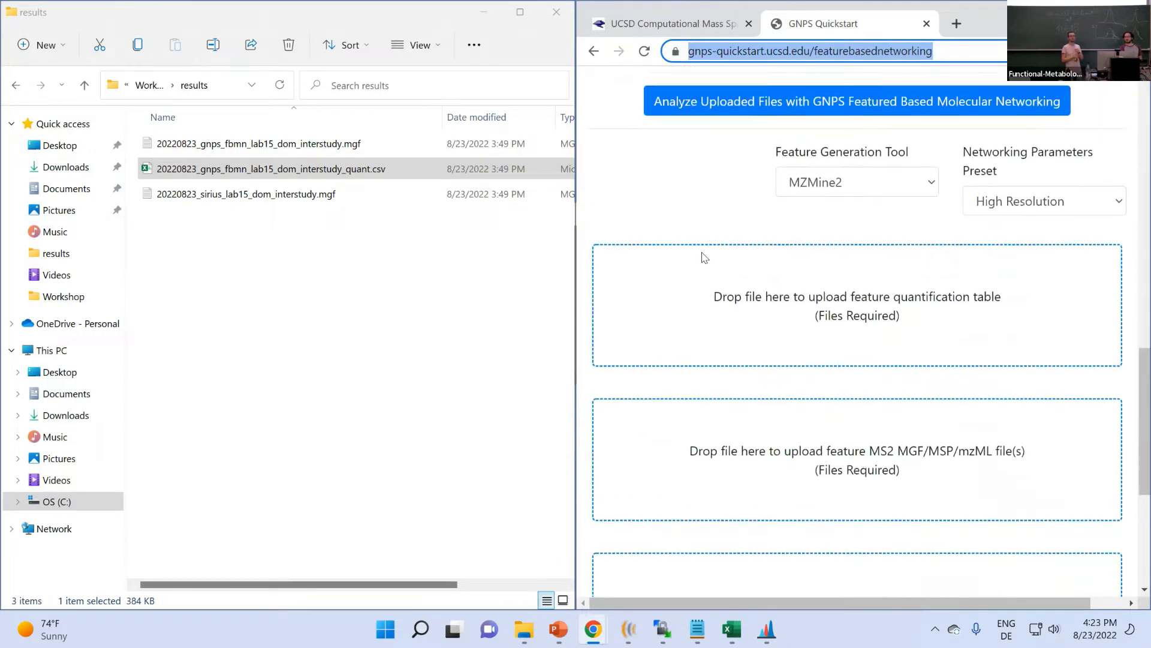
scroll(717, 243, up, 1)
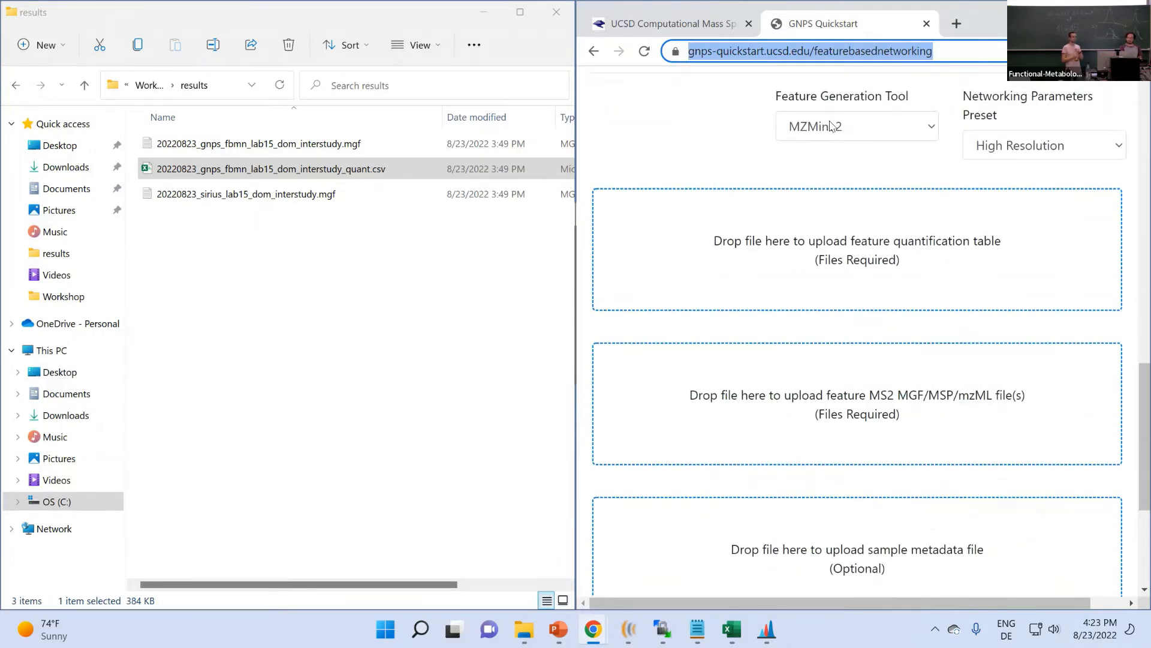
click(662, 132)
scroll(663, 129, down, 1)
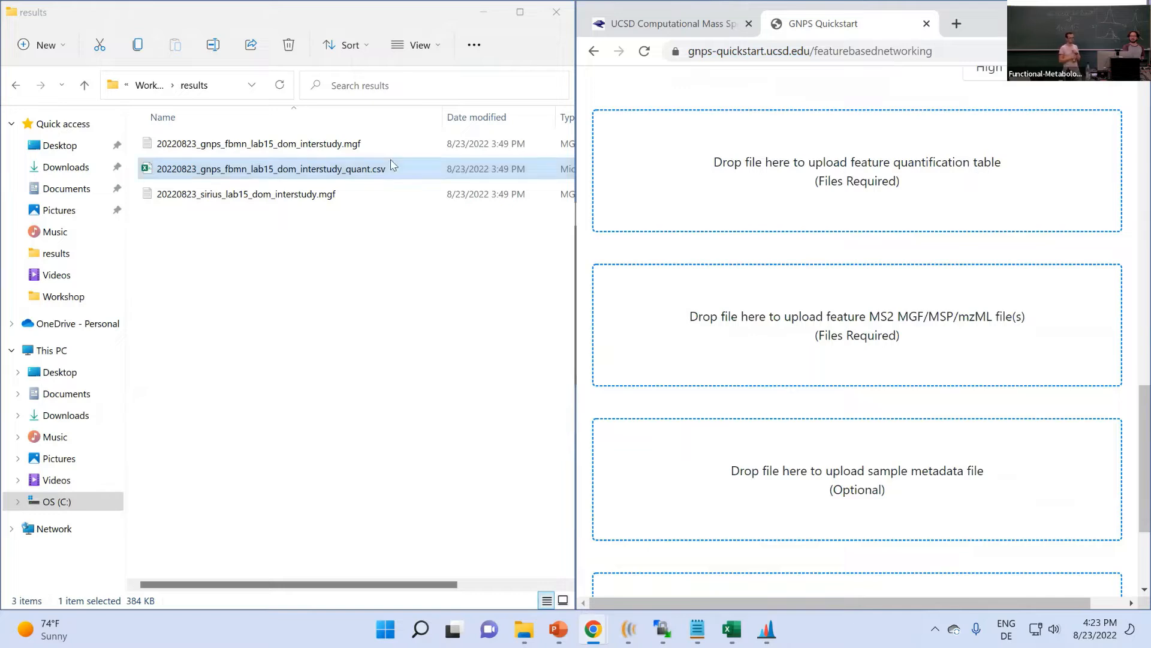
click(342, 146)
click(342, 170)
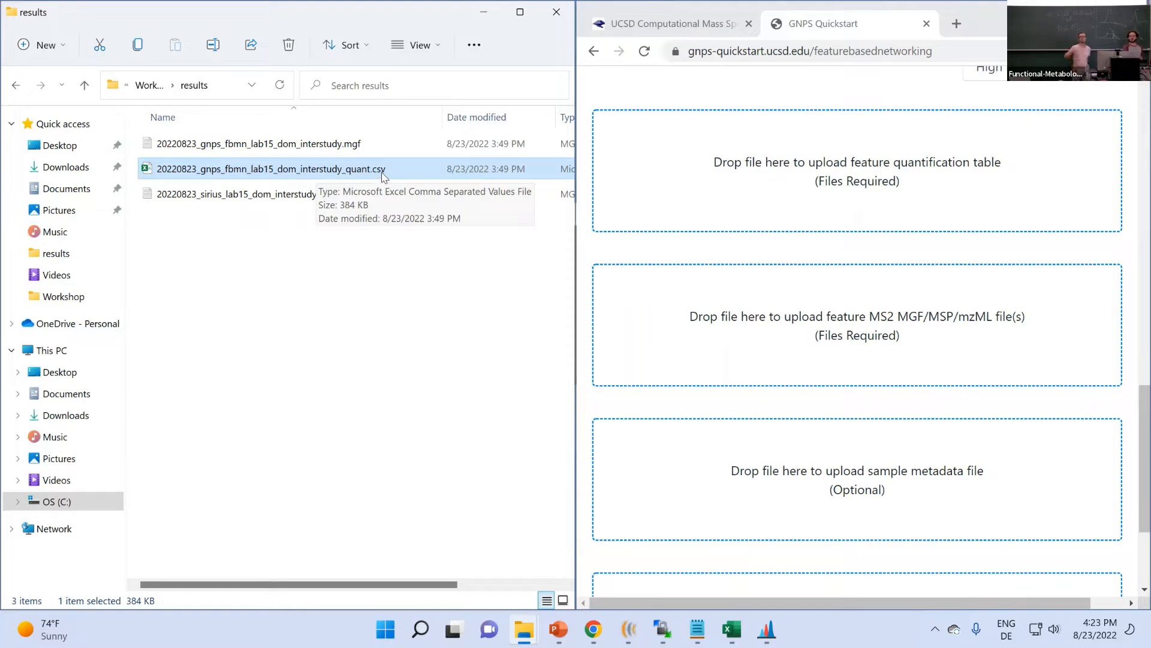
- Upload quant.csv as the feature quantification table, then select the .mgf spectra file in Explorer
drag(364, 173, 687, 163)
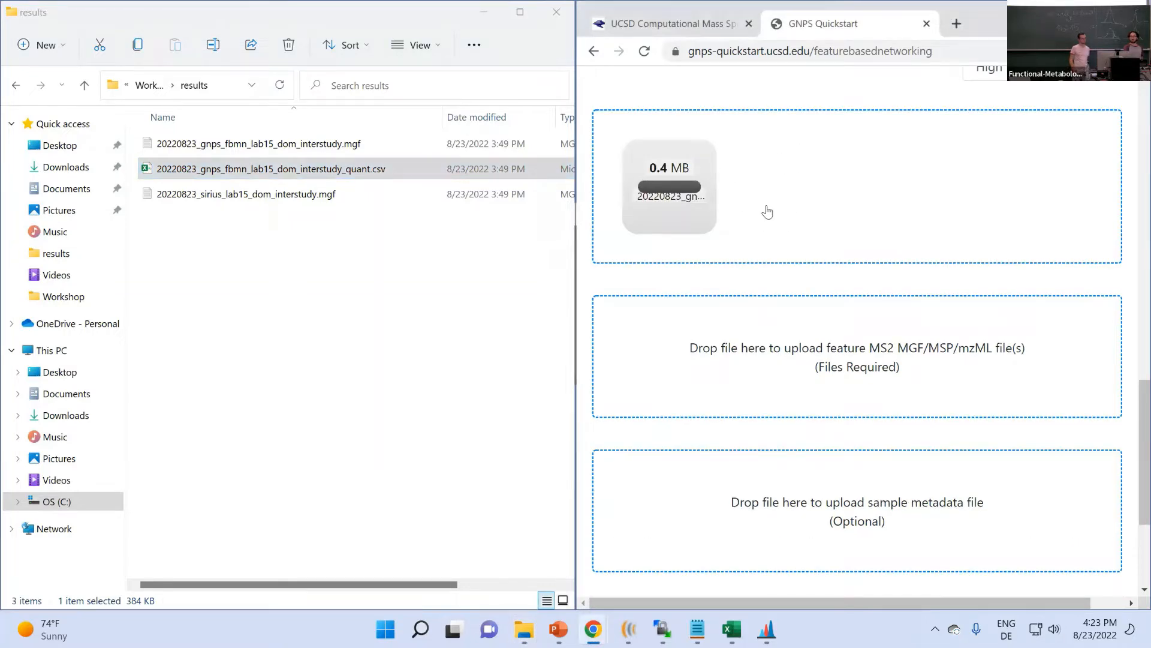
click(699, 343)
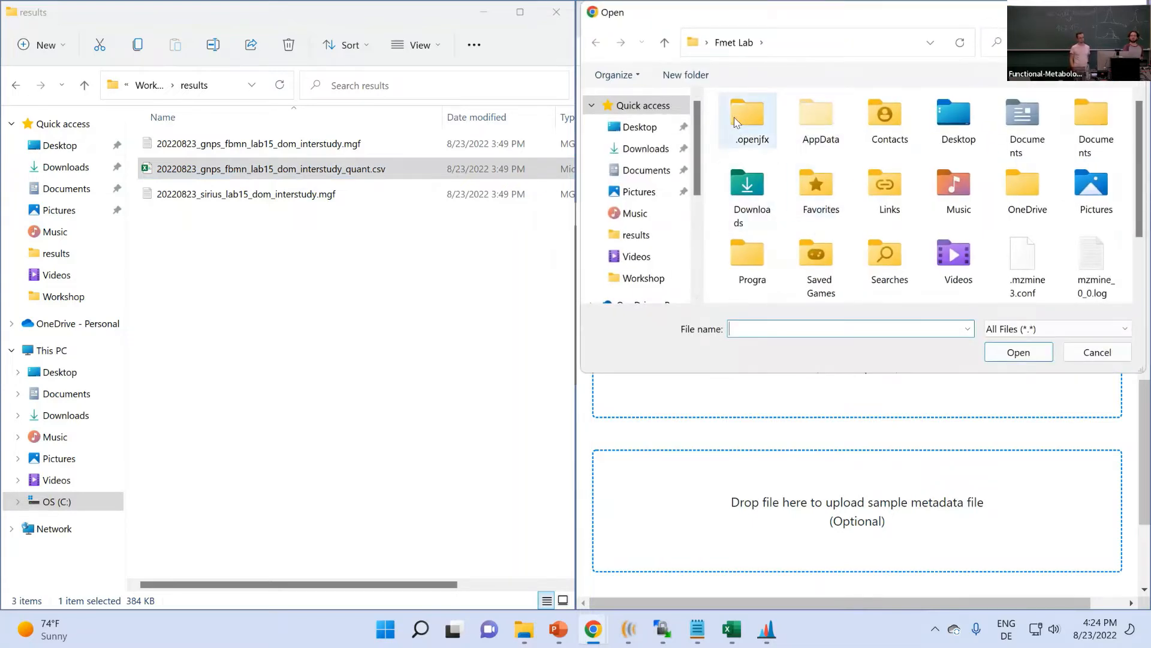
click(1097, 352)
click(382, 172)
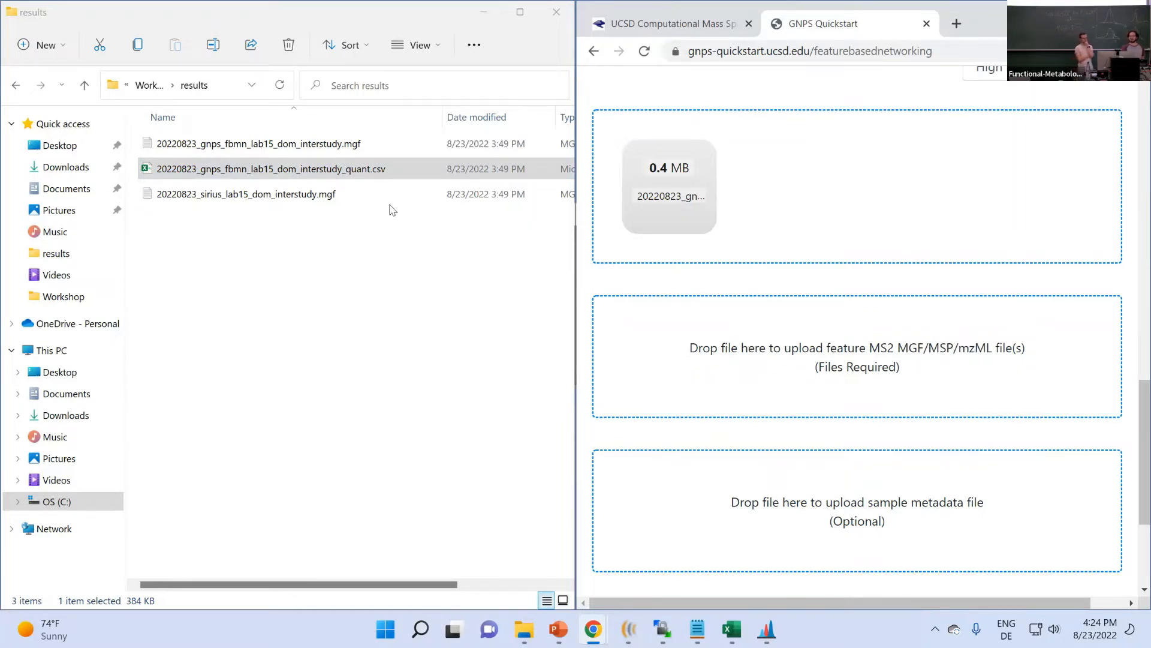
click(192, 146)
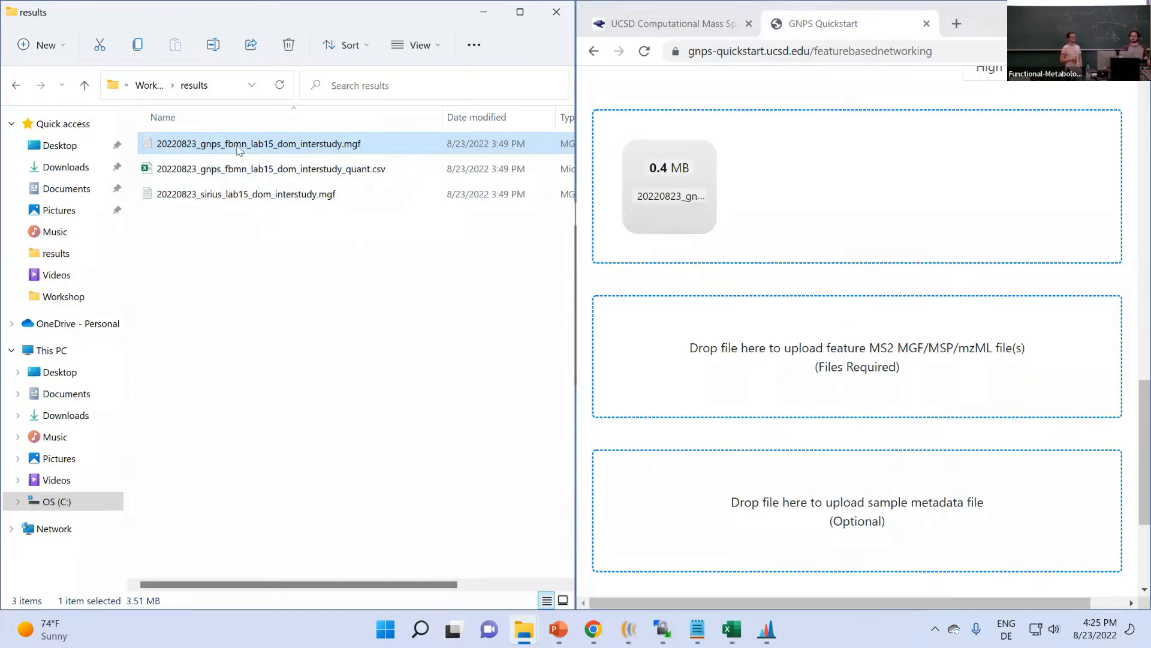
- Upload the .mgf file as the MS2 spectra, go up to Workshop, and bring forward the MS Processing Pipelines slides
drag(223, 147, 840, 348)
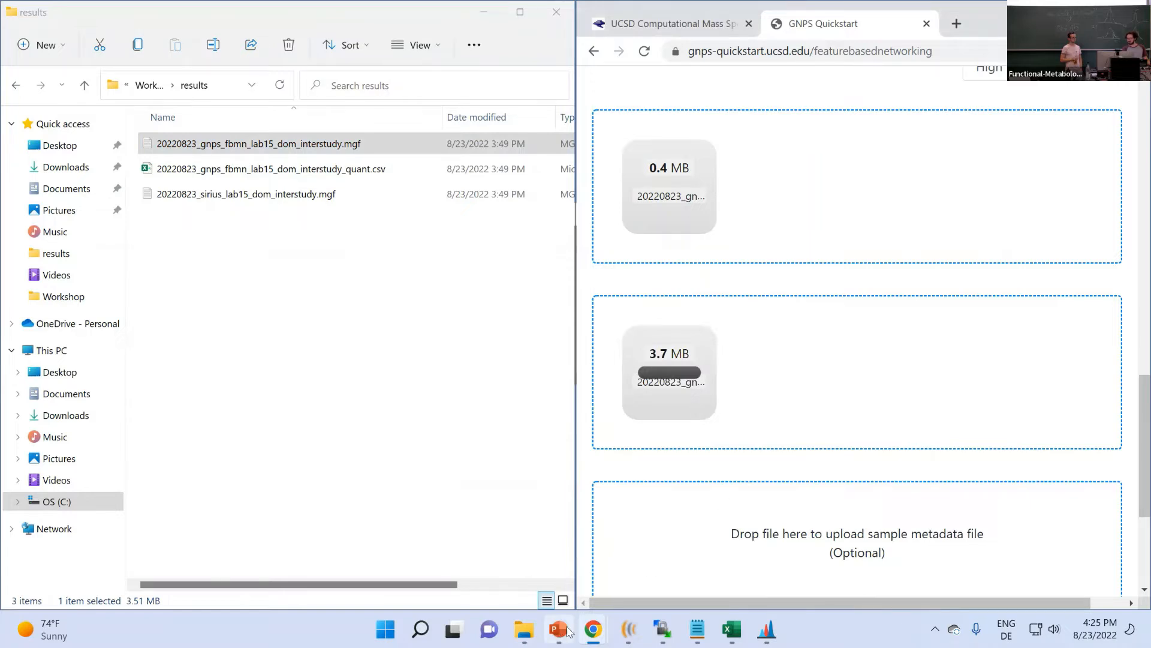
click(149, 84)
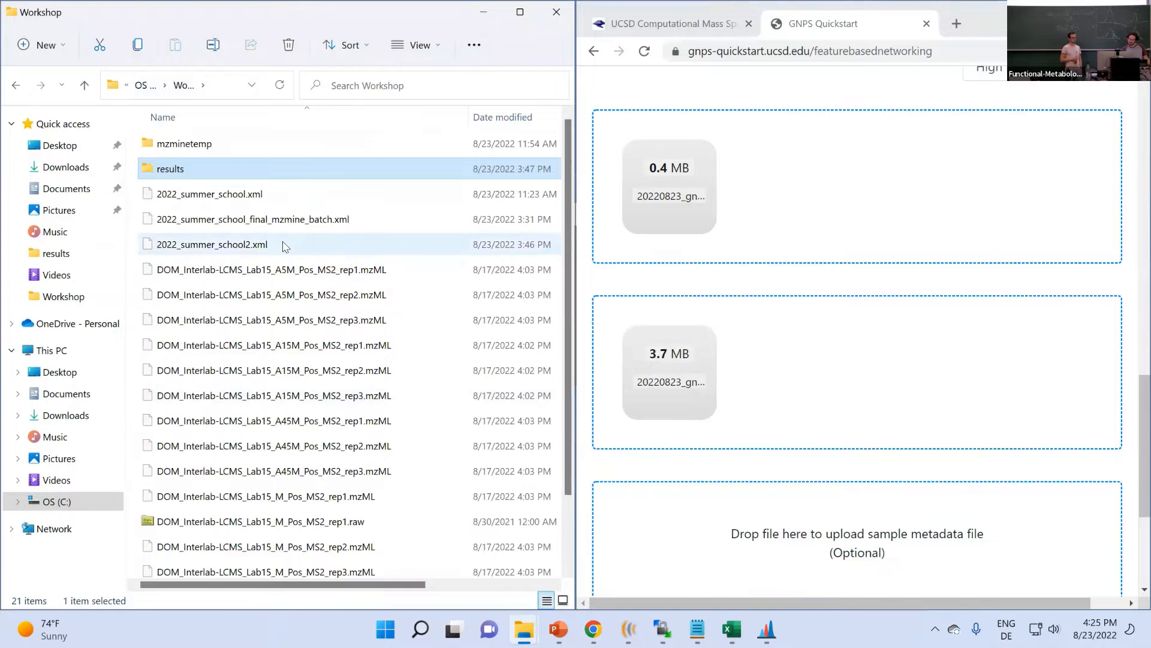
scroll(285, 249, down, 2)
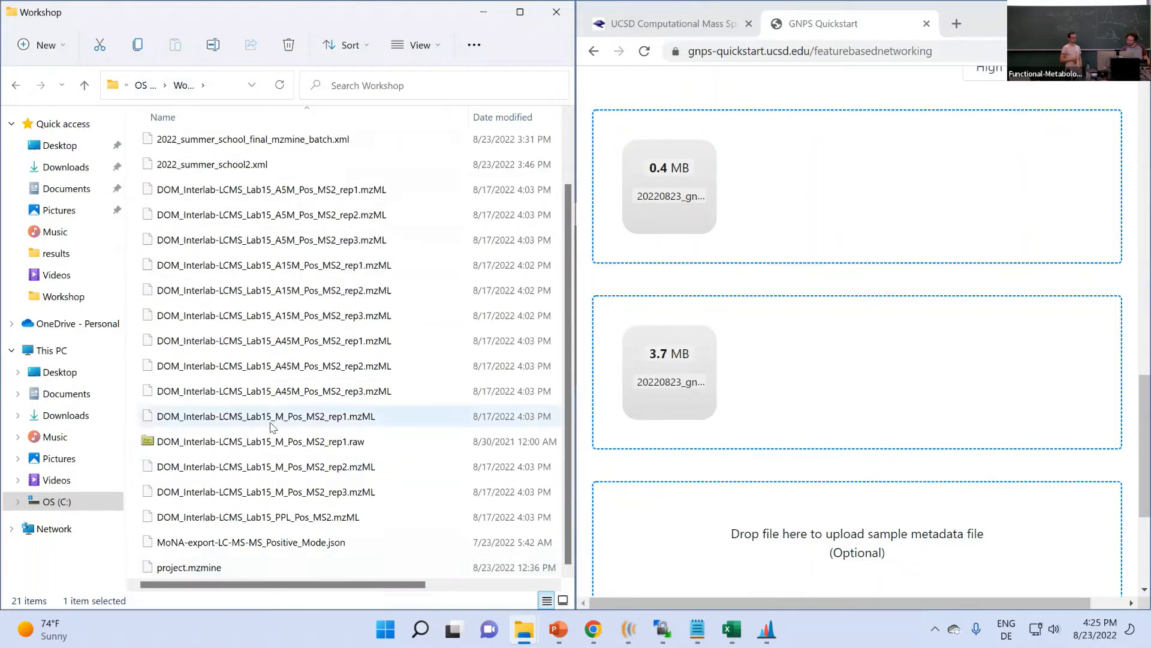
scroll(275, 424, up, 3)
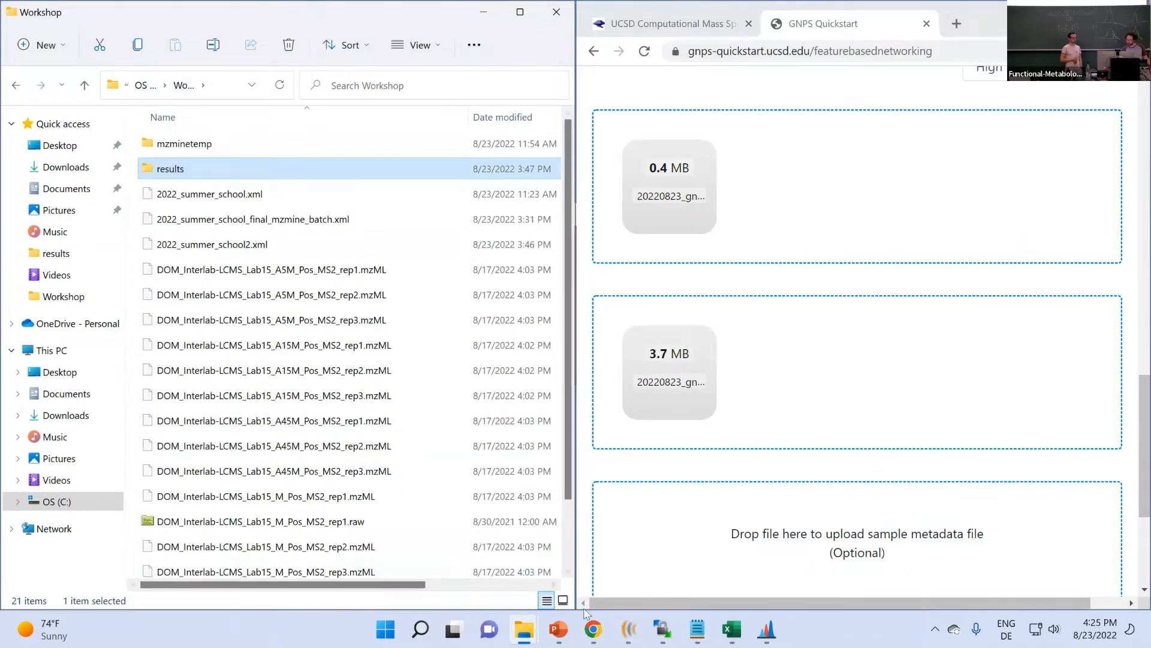
click(593, 629)
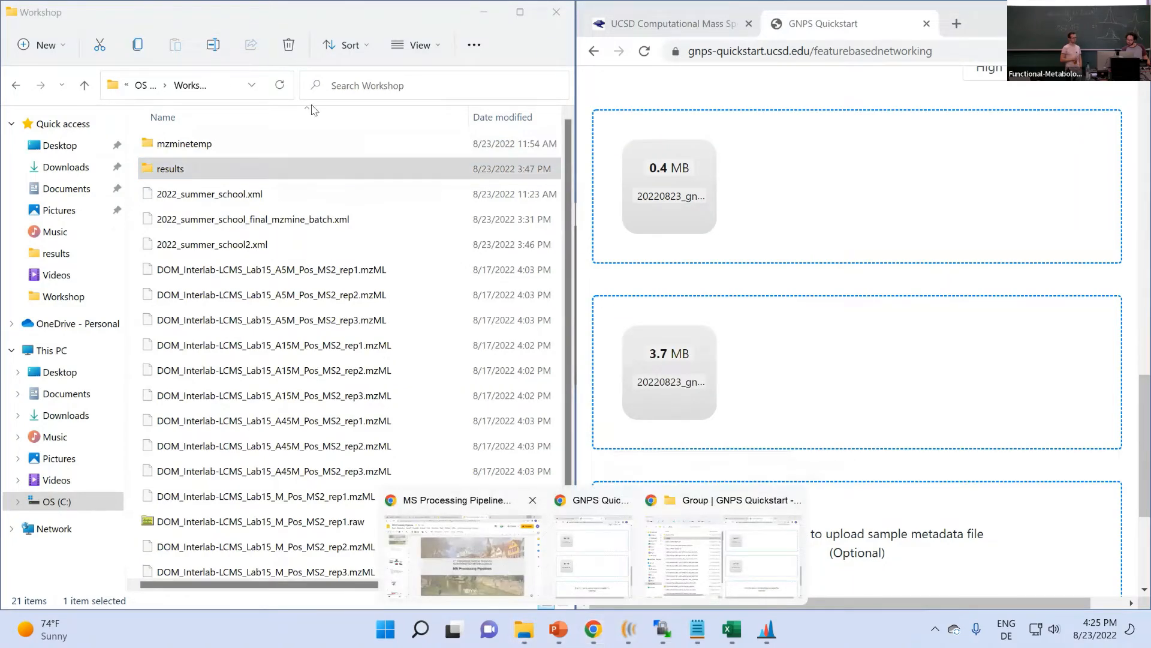
click(462, 555)
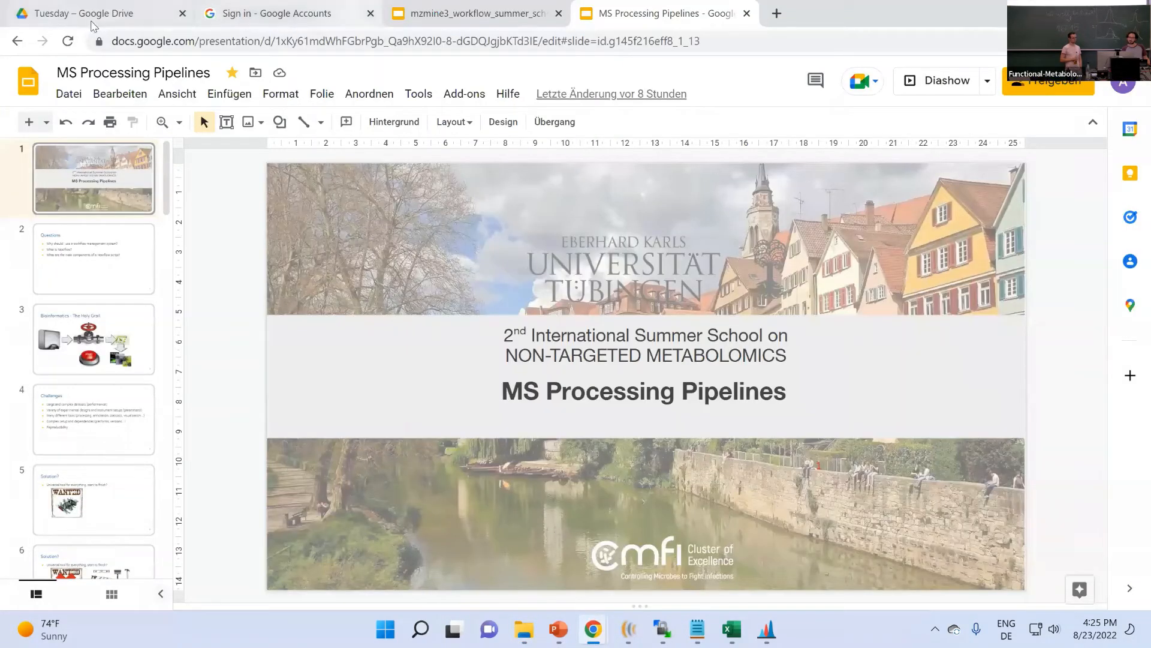
- Choose the Google account in the account chooser and retry loading the Tuesday Drive Slides folder
click(264, 14)
click(111, 11)
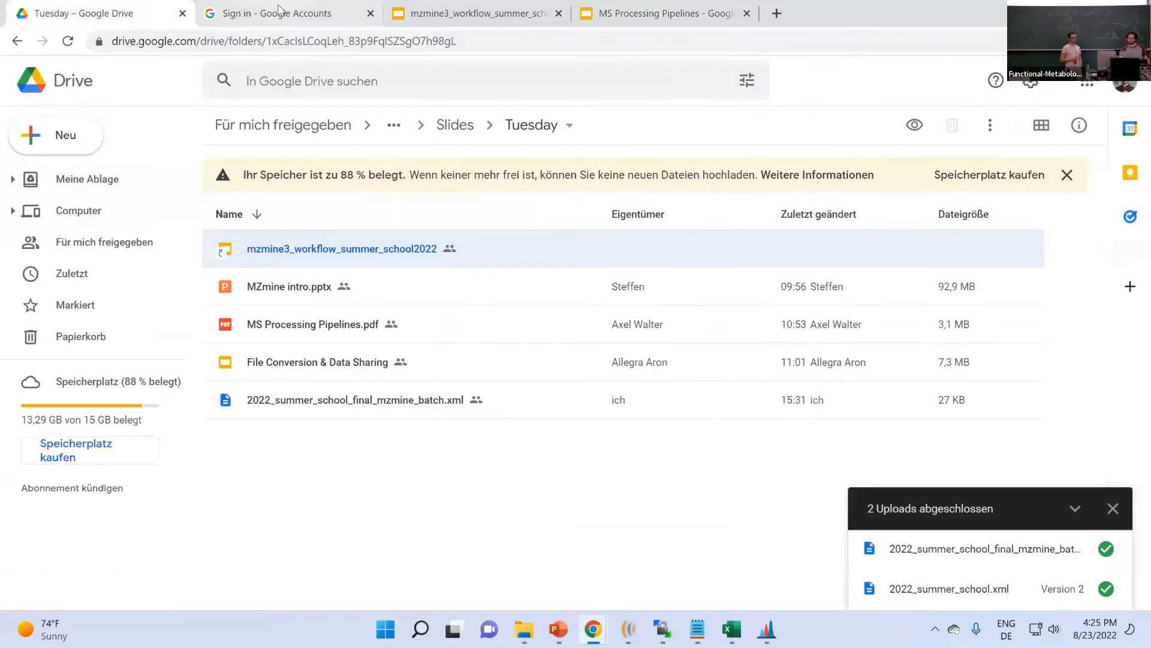
click(279, 12)
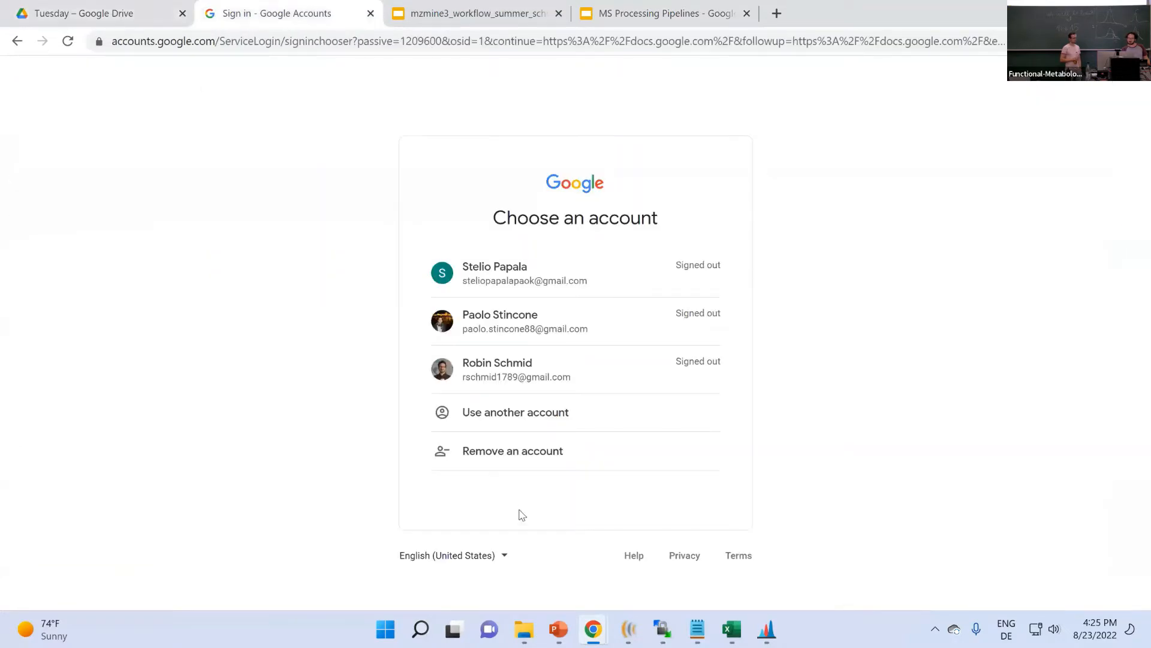
click(526, 384)
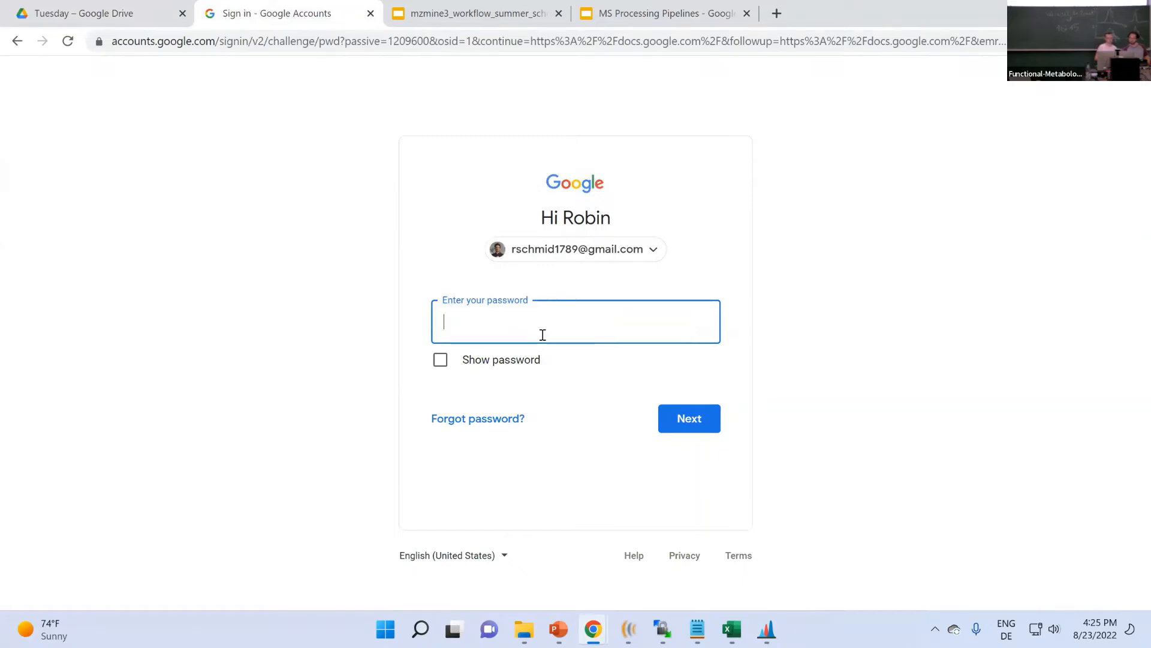
click(120, 13)
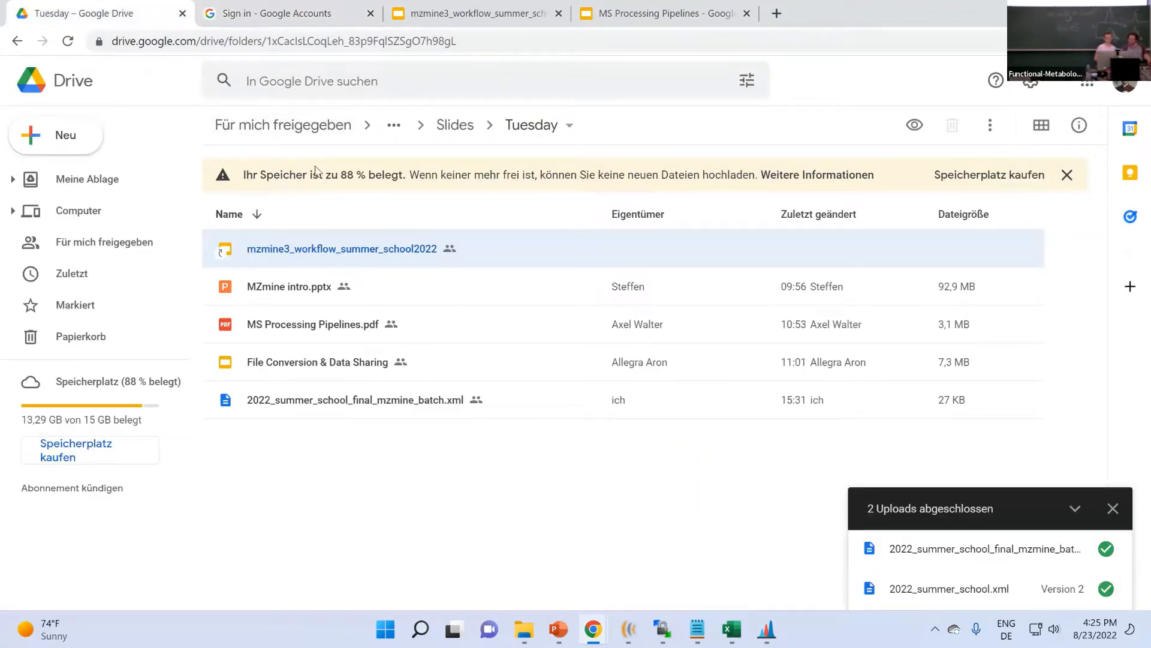
click(456, 132)
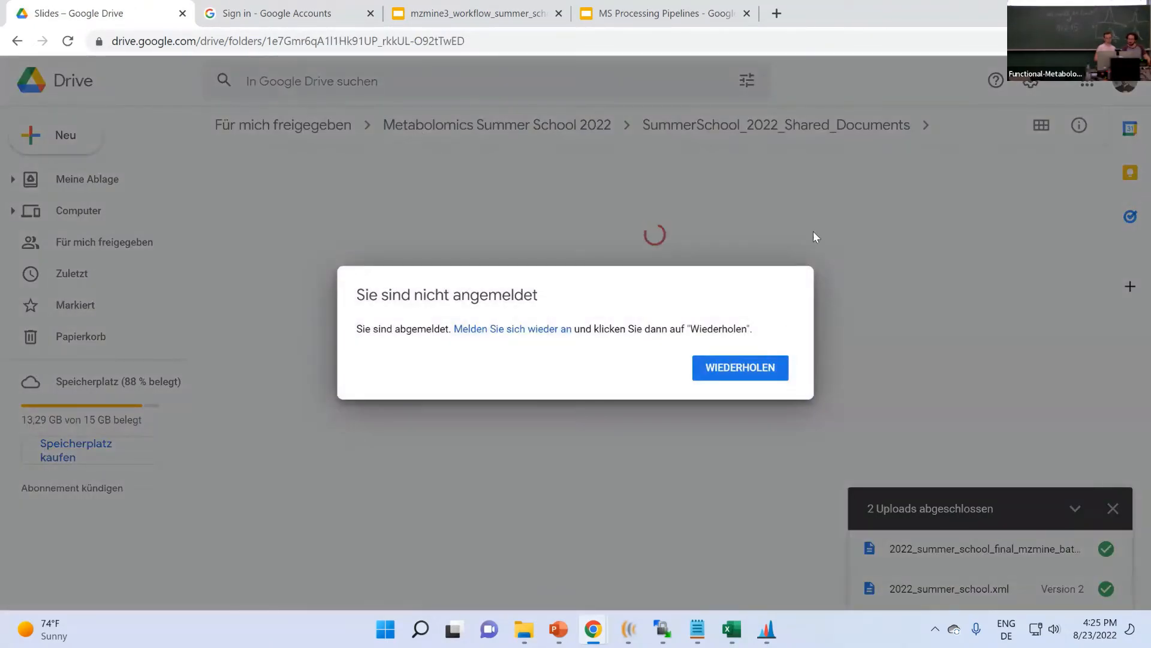
click(761, 373)
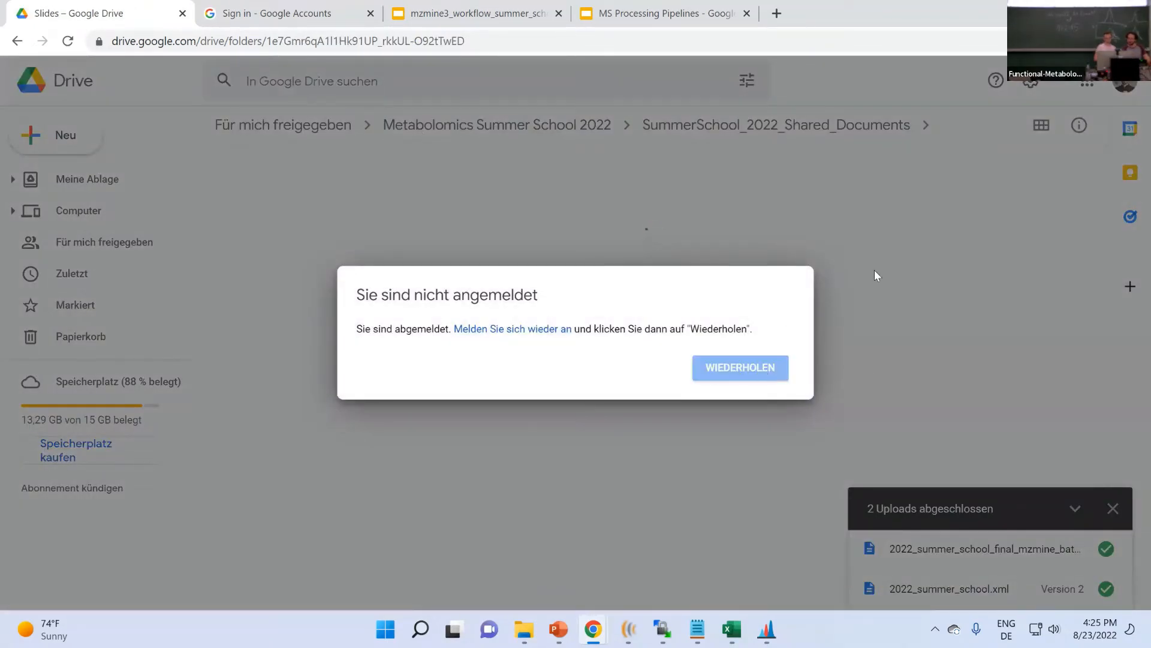
- Enter the Google account password and accept creating a new Chrome profile
click(278, 12)
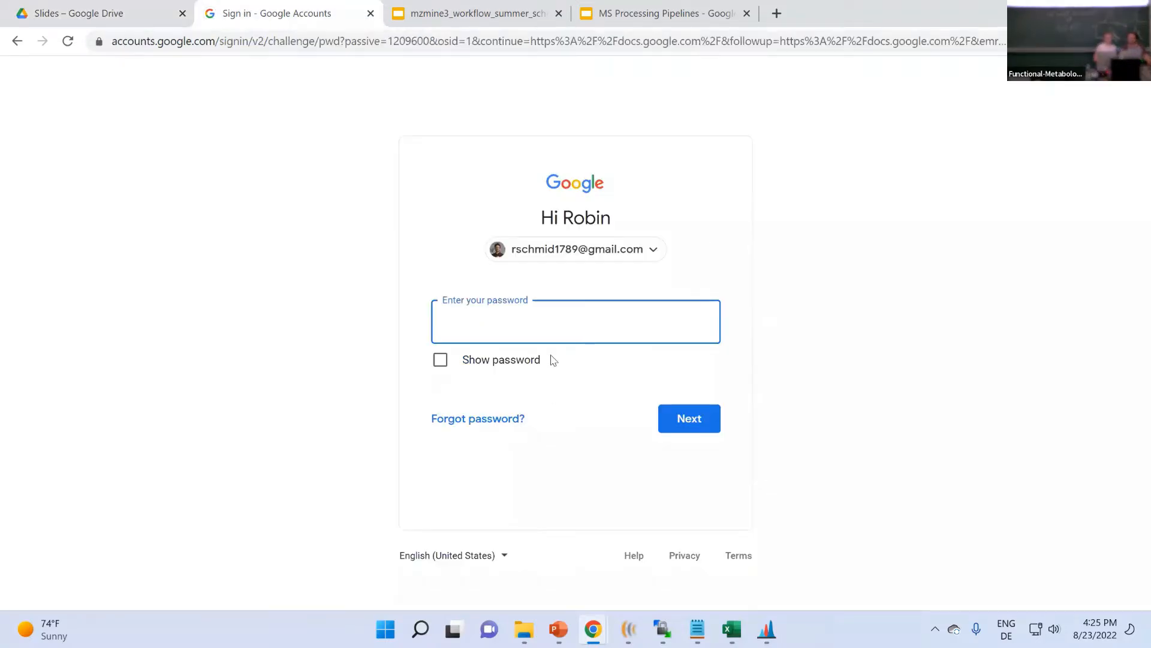
click(551, 329)
text(•••••)
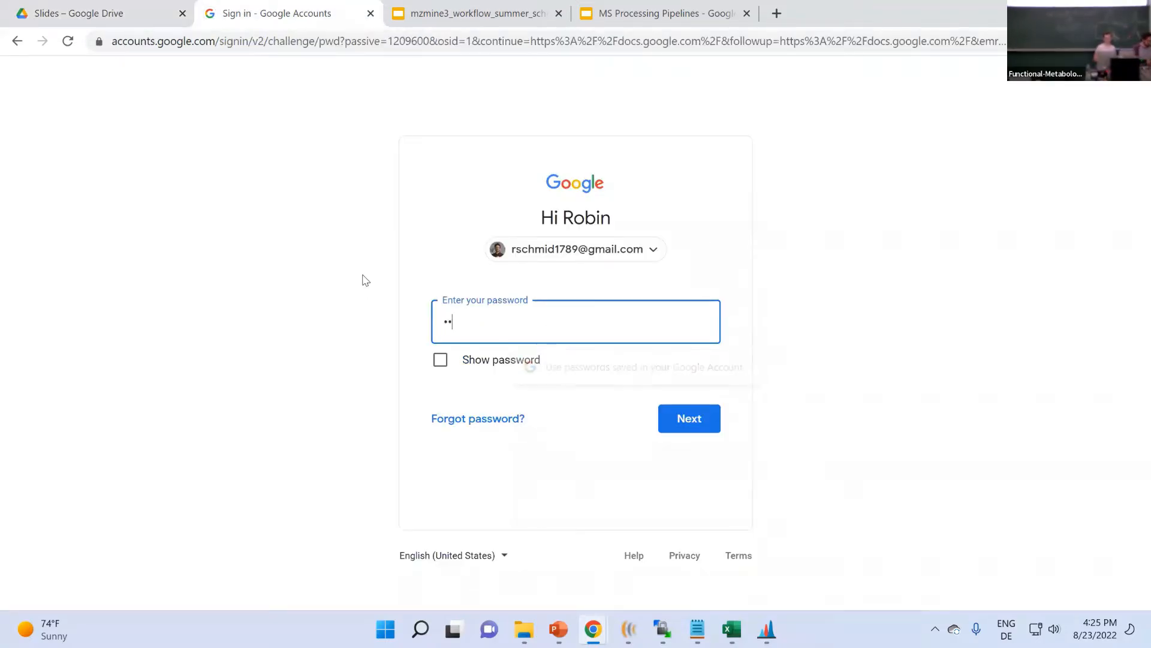
text(•••••)
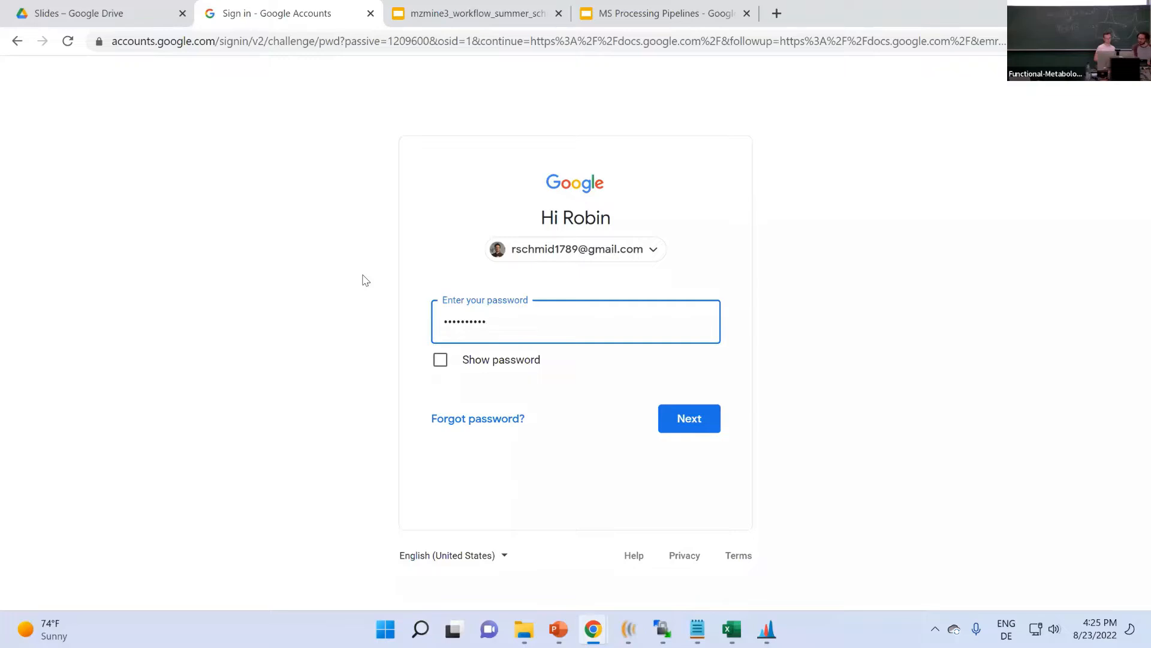
key(Return)
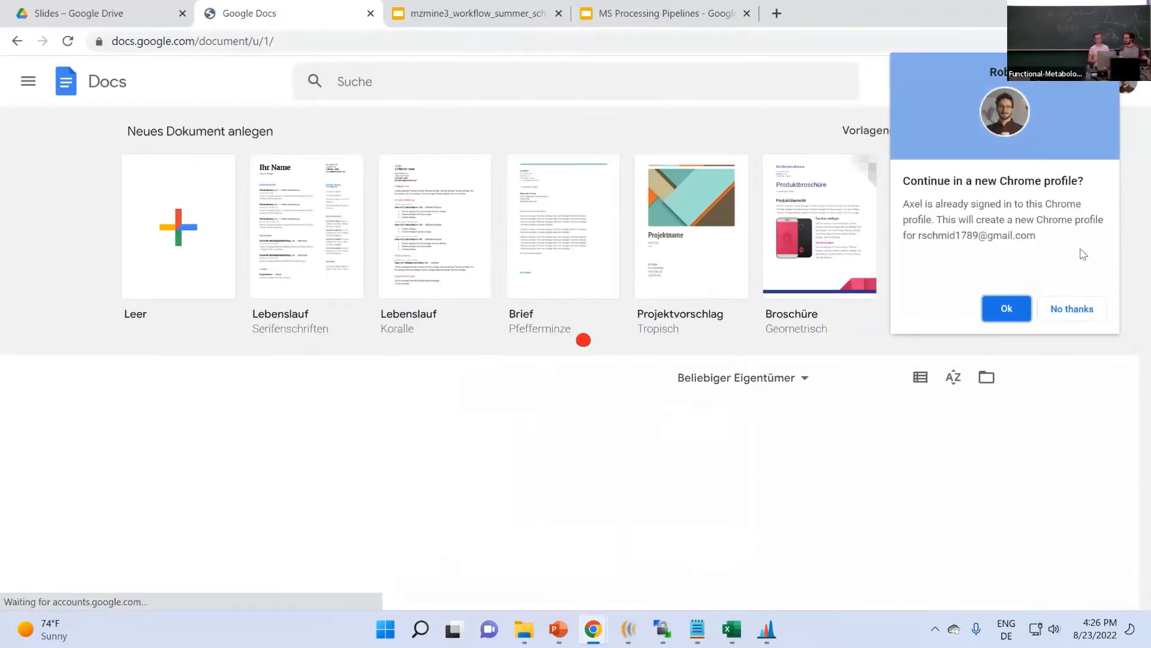
click(1007, 308)
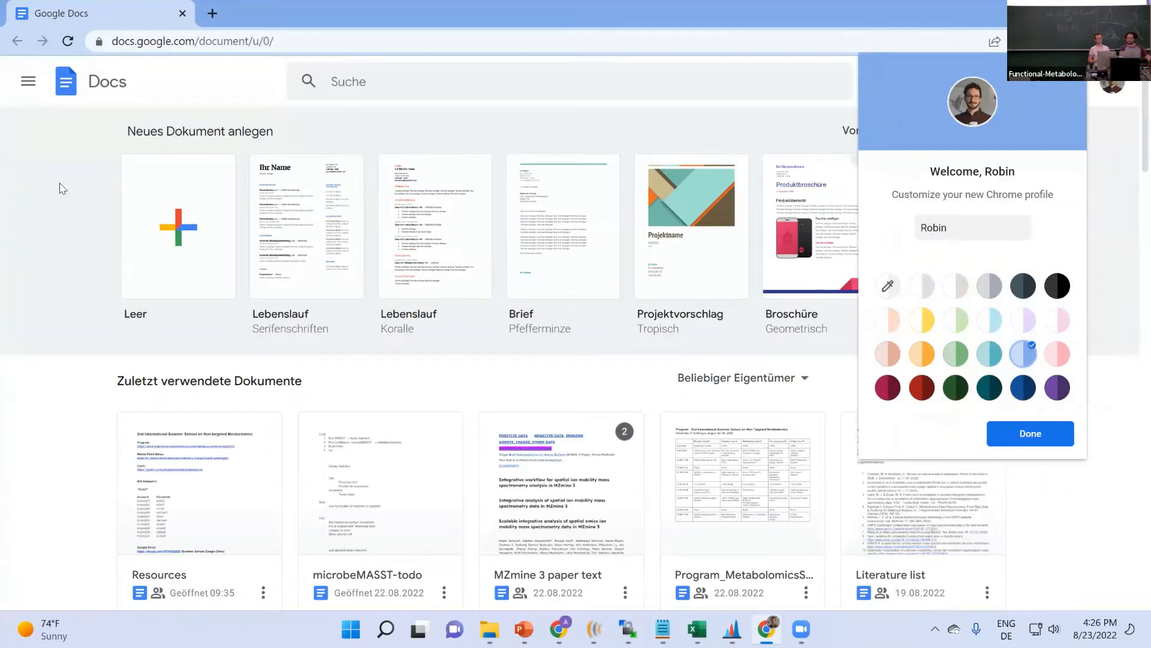
- Search Drive for 'summer' and open the Metabolomics Summer School 2022 folder
click(379, 73)
text(summer)
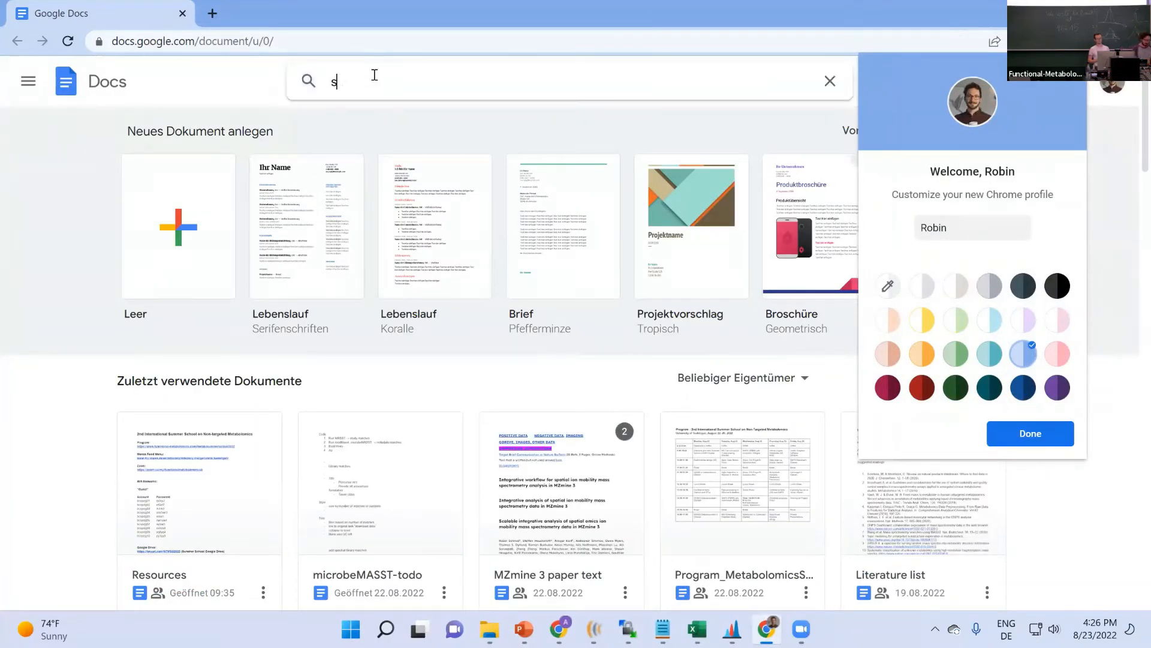
key(Down)
key(Down)
key(Down)
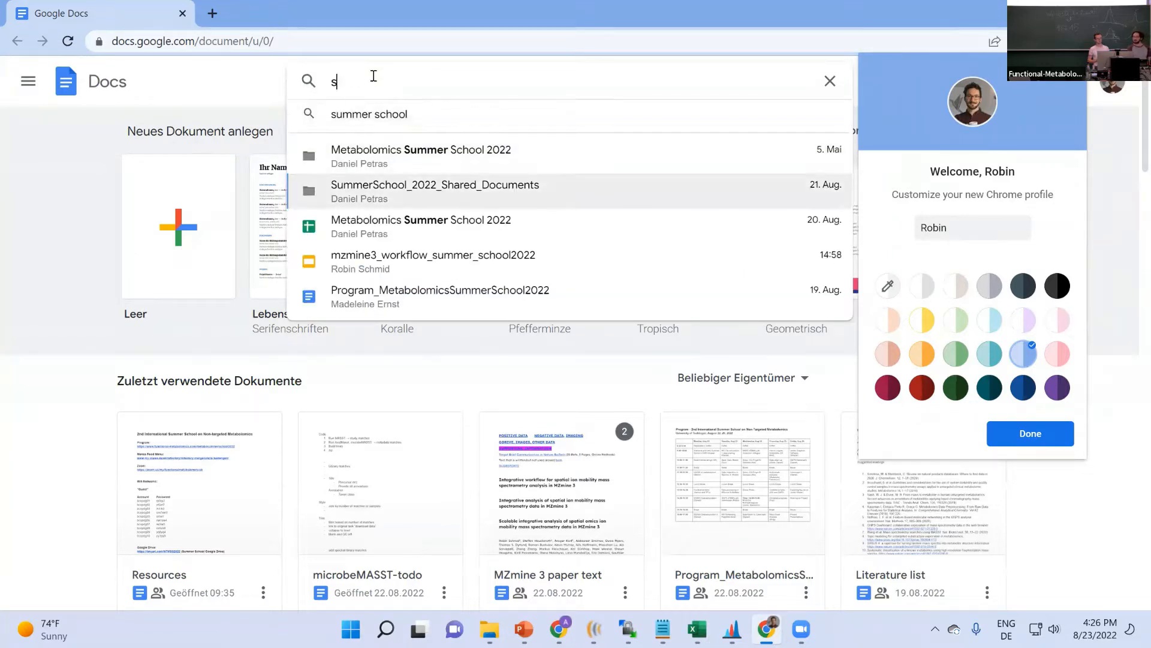
key(Up)
key(Down)
key(Up)
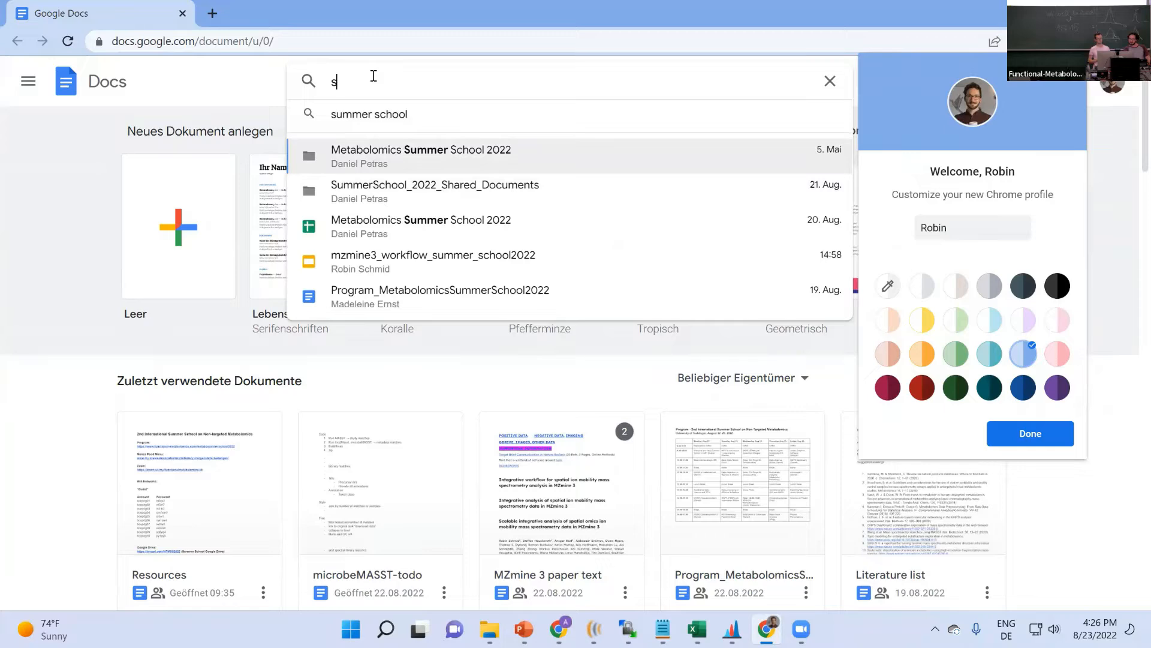
key(Down)
key(Up)
key(Return)
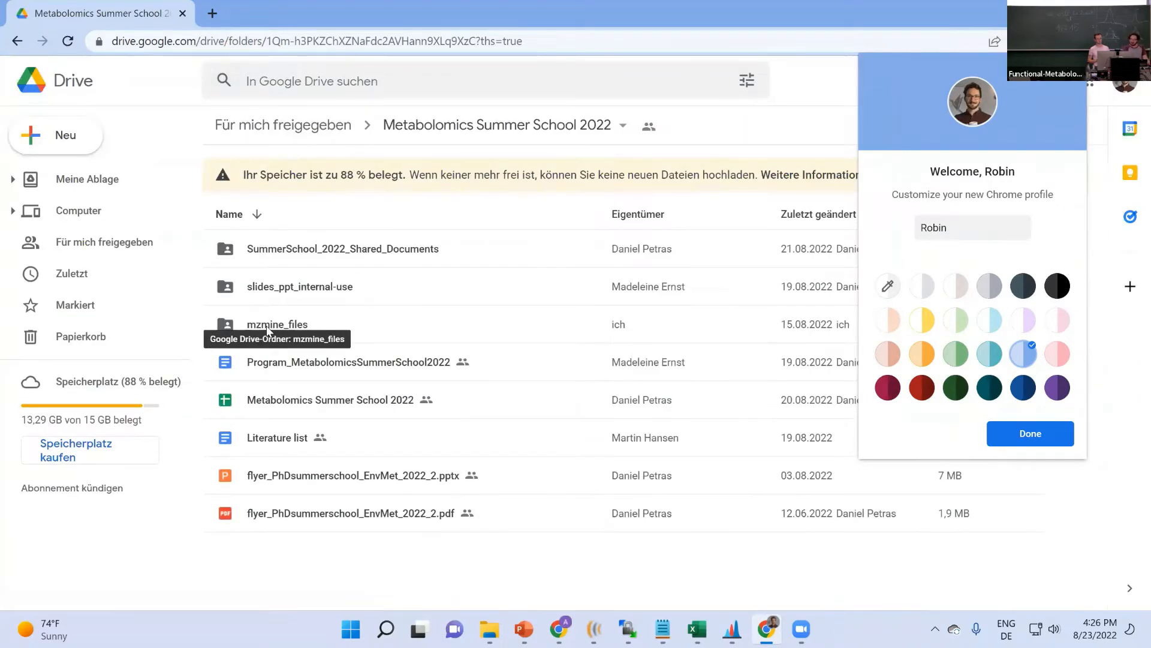
- Browse the mzmine_files folder inside SummerSchool_2022_Shared_Documents
double_click(267, 327)
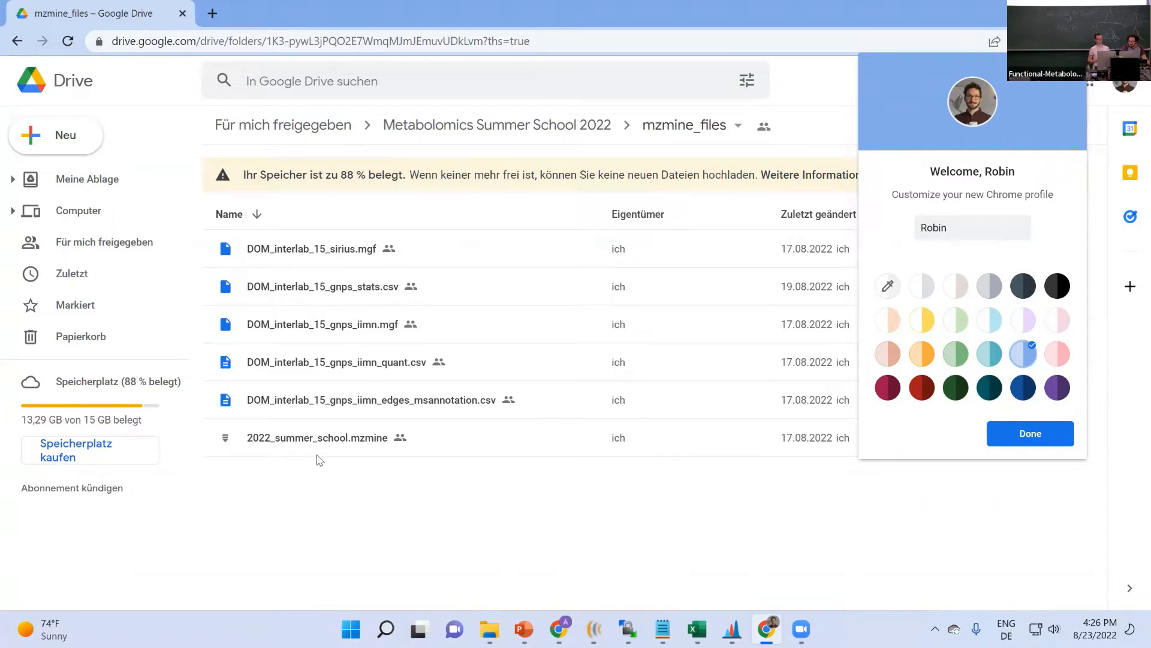
click(457, 136)
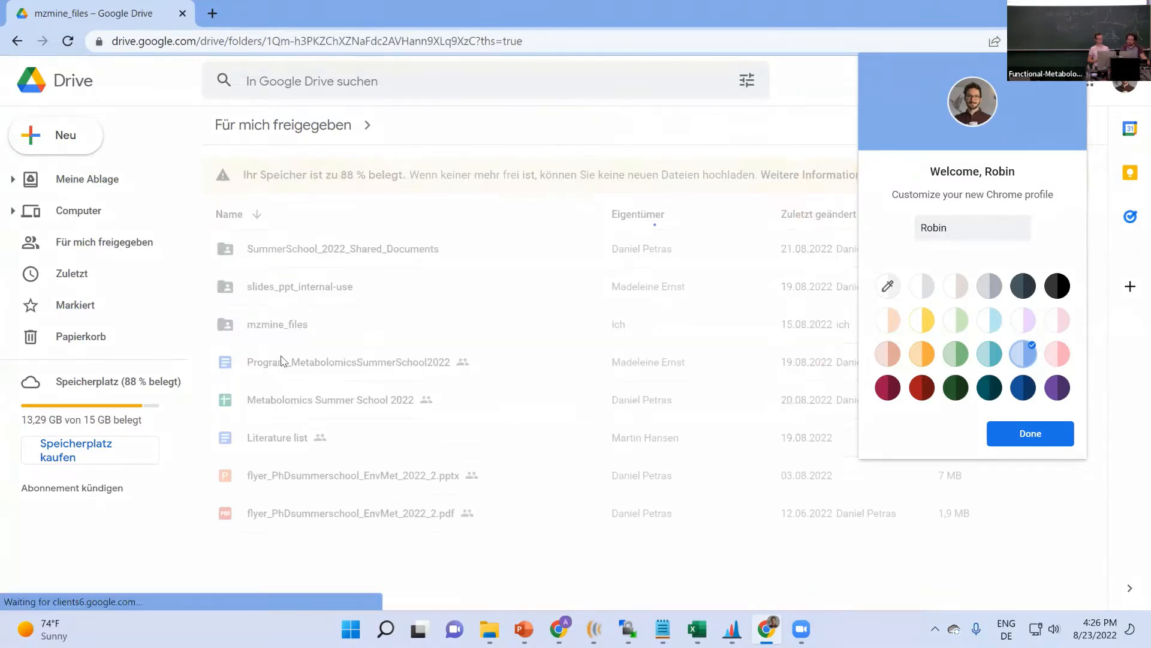
click(340, 264)
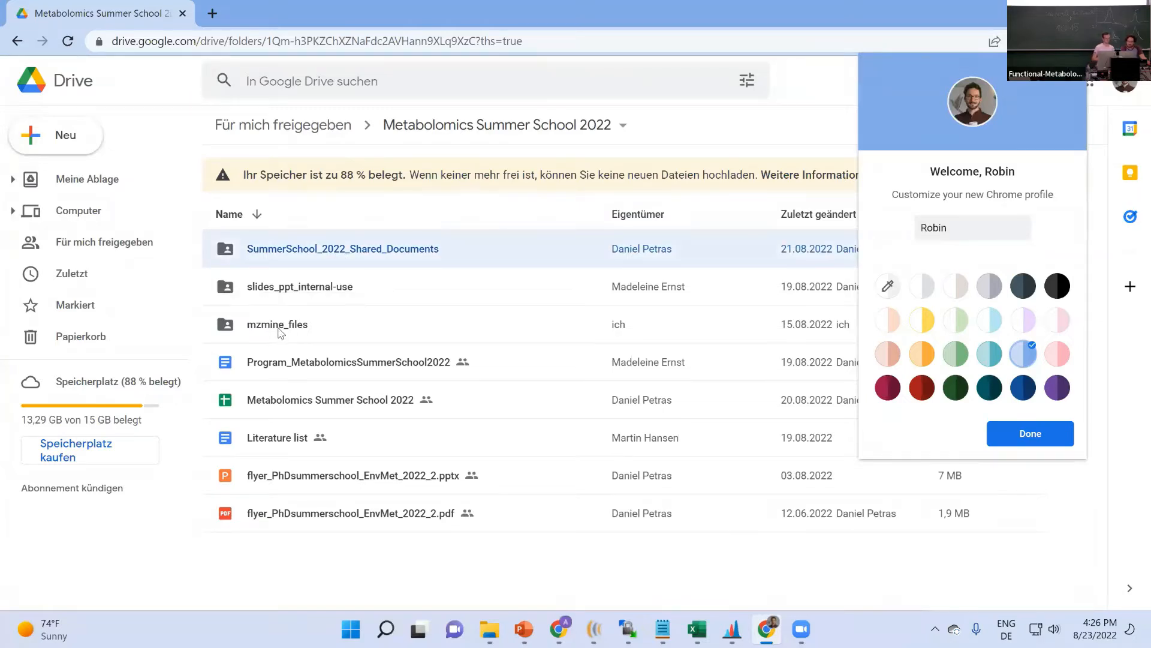
click(300, 312)
double_click(286, 324)
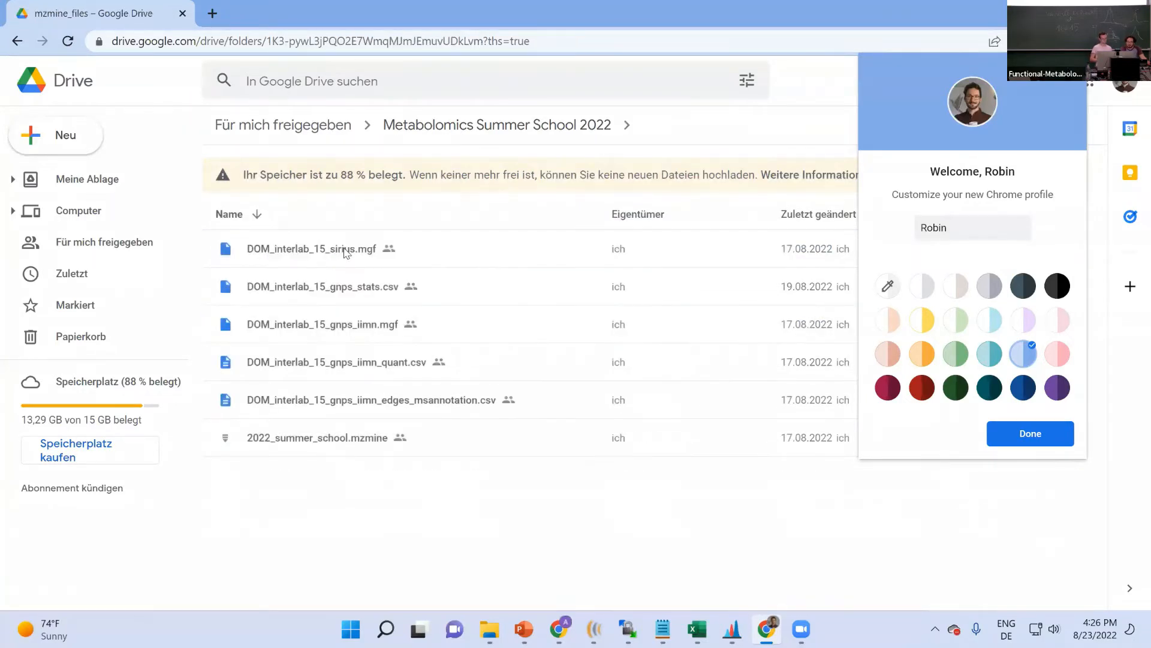
click(534, 133)
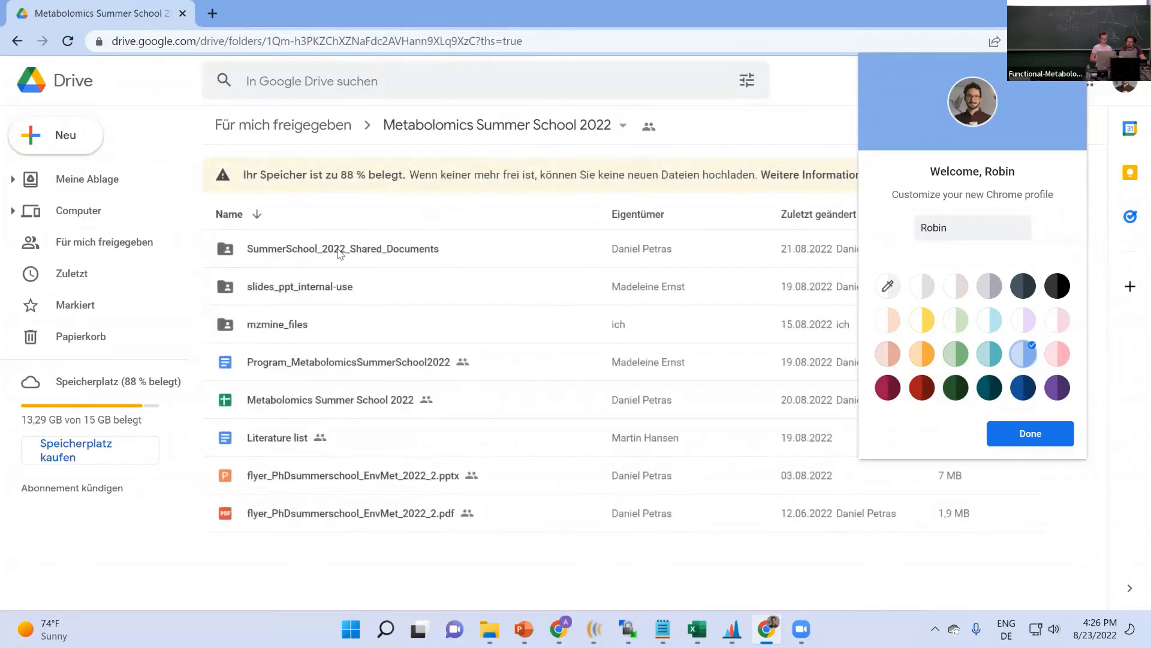
- Look through slides_ppt_internal-use and its mzmine slides subfolder, then go to Für mich freigegeben
double_click(307, 294)
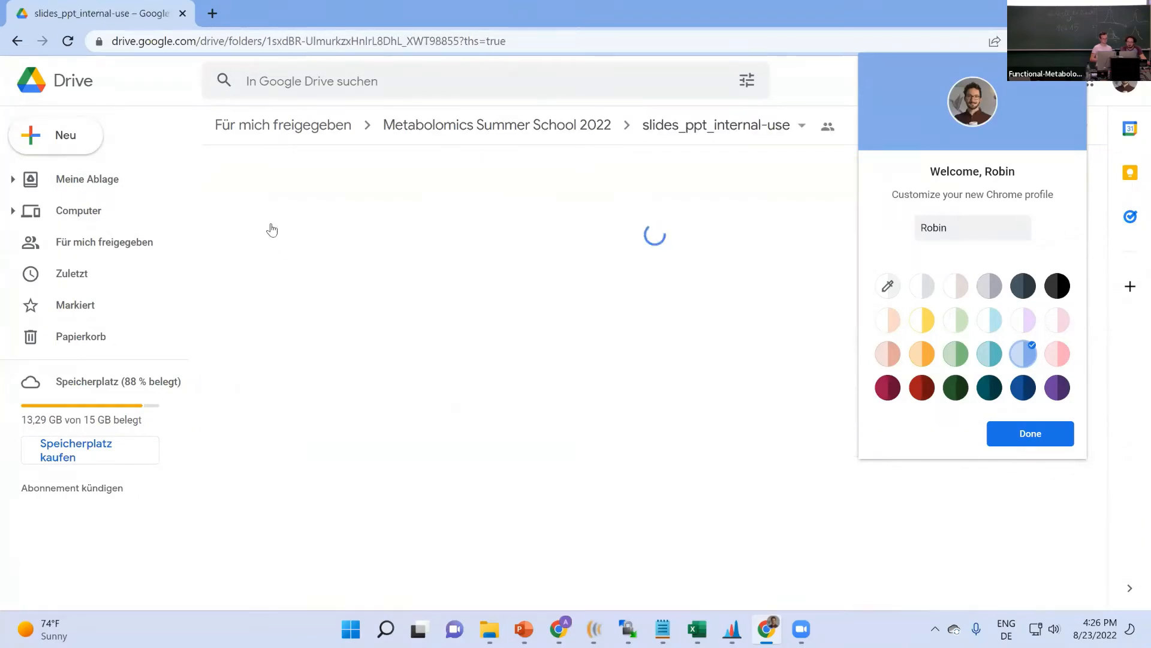
double_click(322, 287)
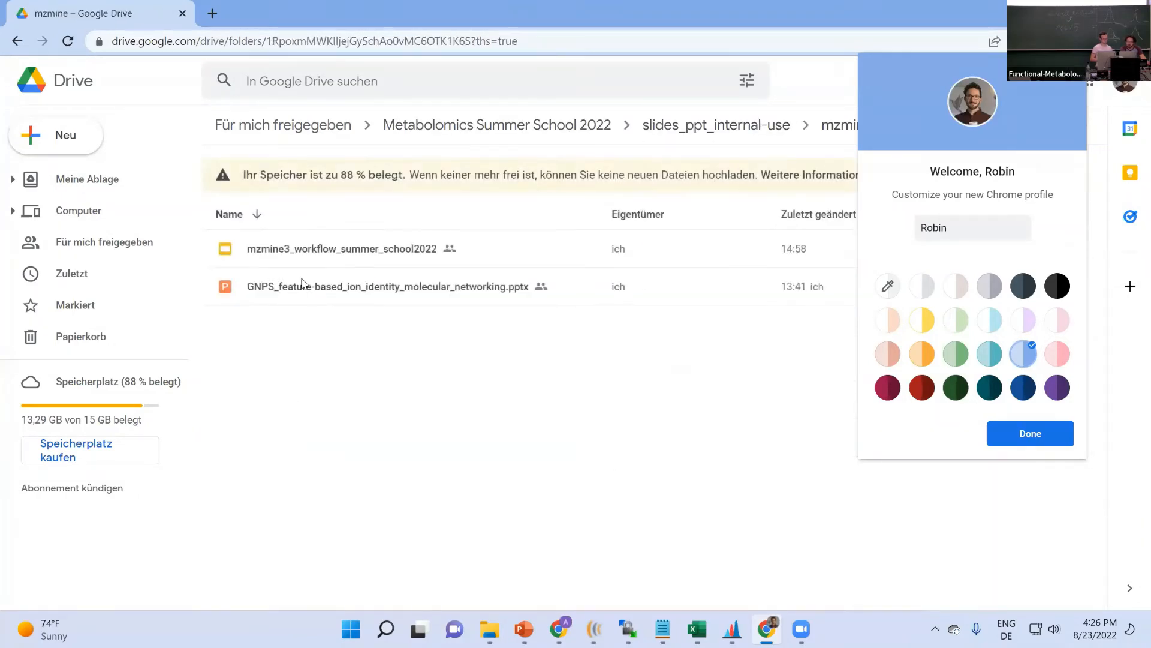
click(596, 131)
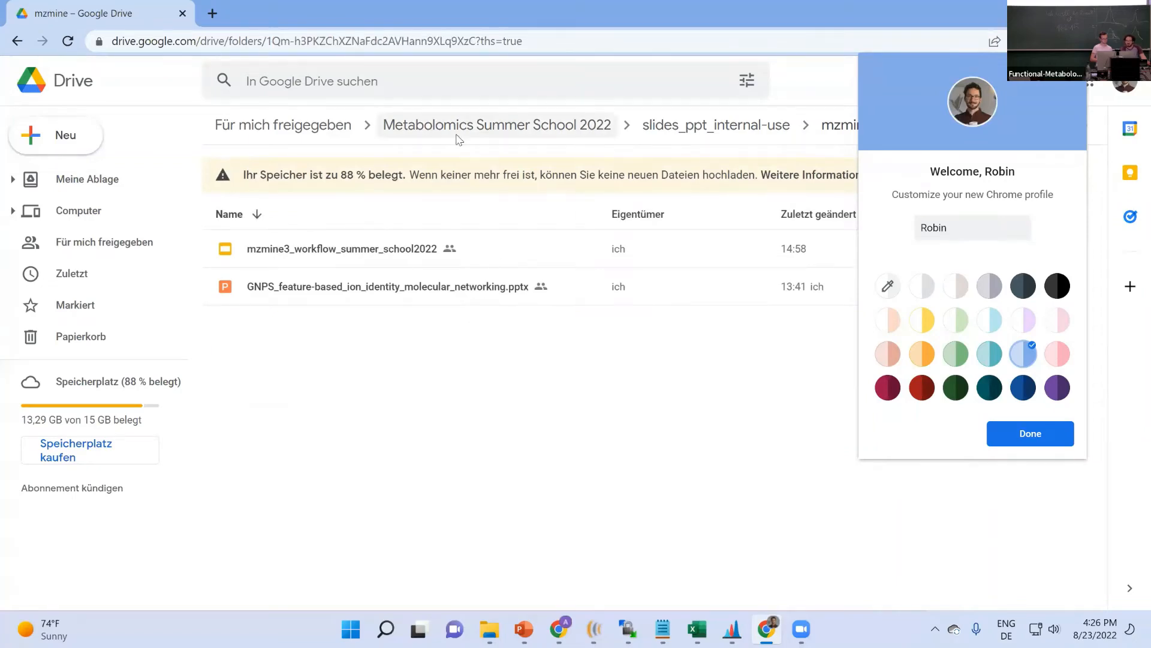
click(307, 132)
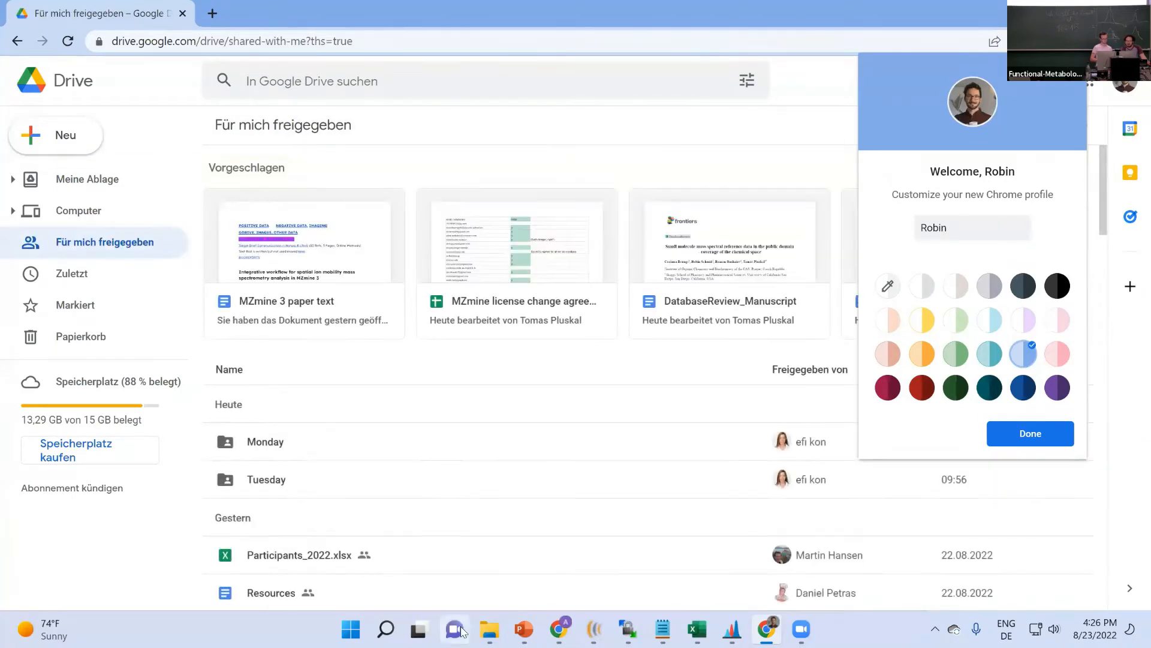
mouse_move(492, 632)
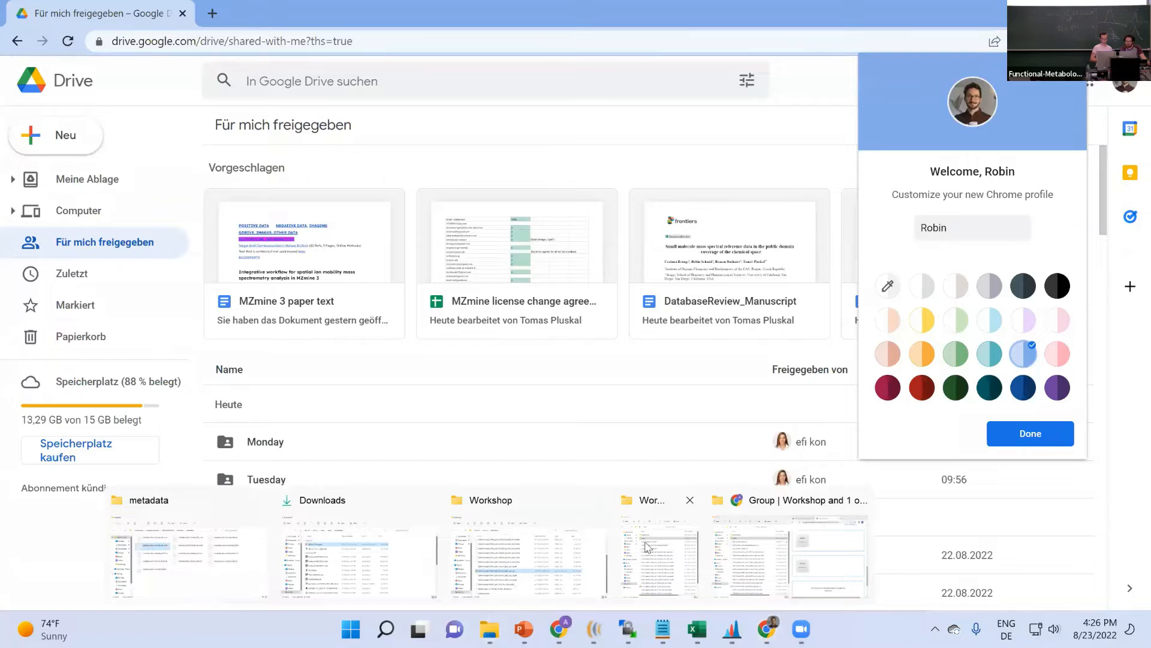
- Copy metadata_dom_interlab_lab15.txt from the metadata folder into the Workshop folder
click(216, 572)
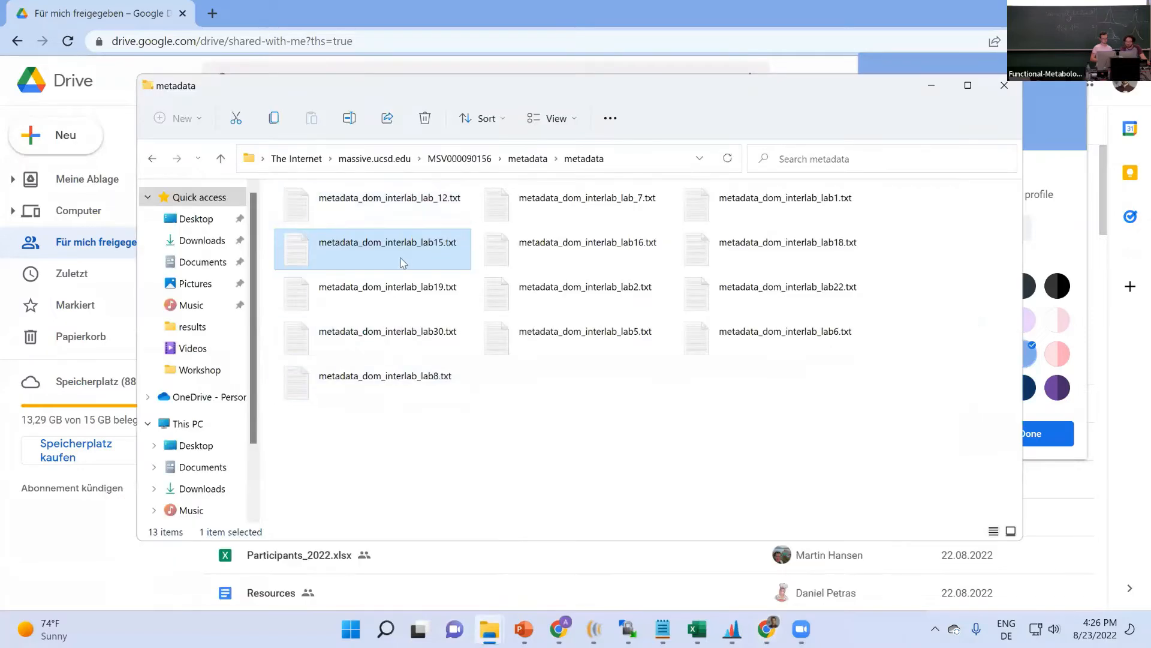
click(369, 305)
click(386, 254)
click(490, 628)
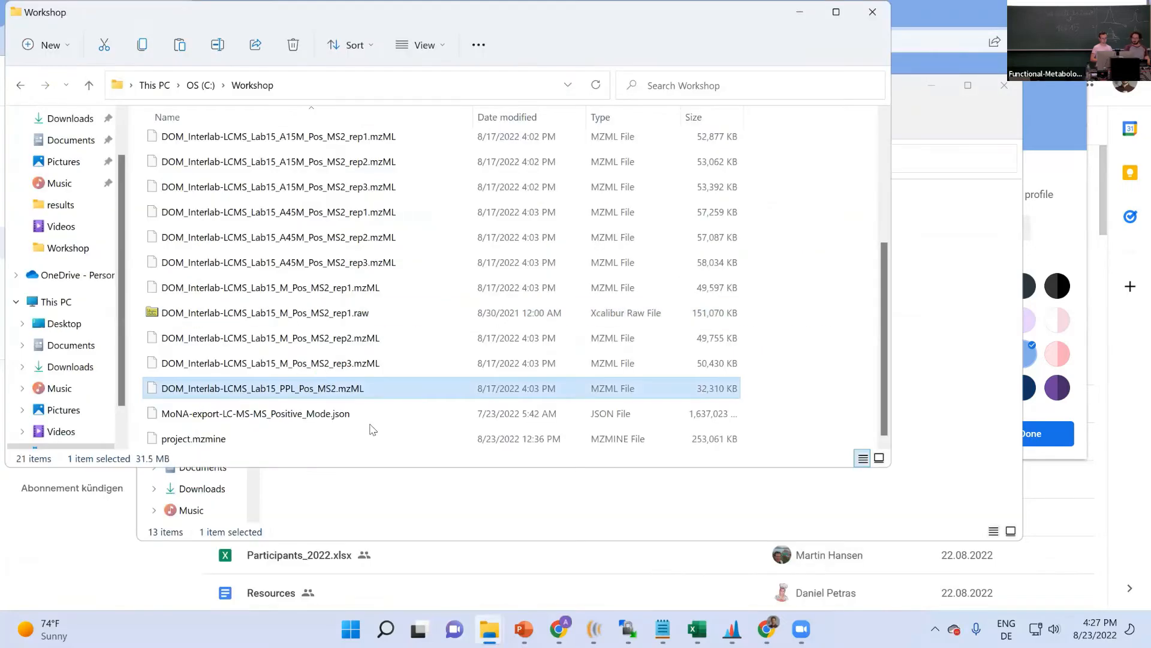
key(ctrl+v)
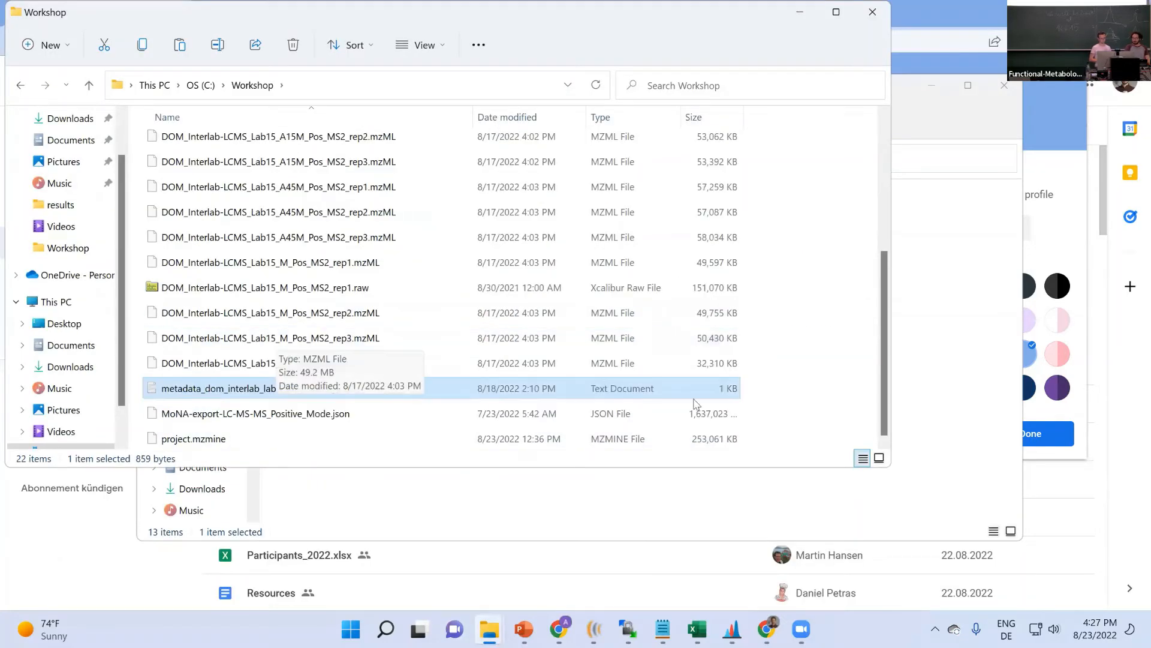
- Snap Workshop to the left half, close the Drive window, and bring GNPS Quickstart forward
key(super+Left)
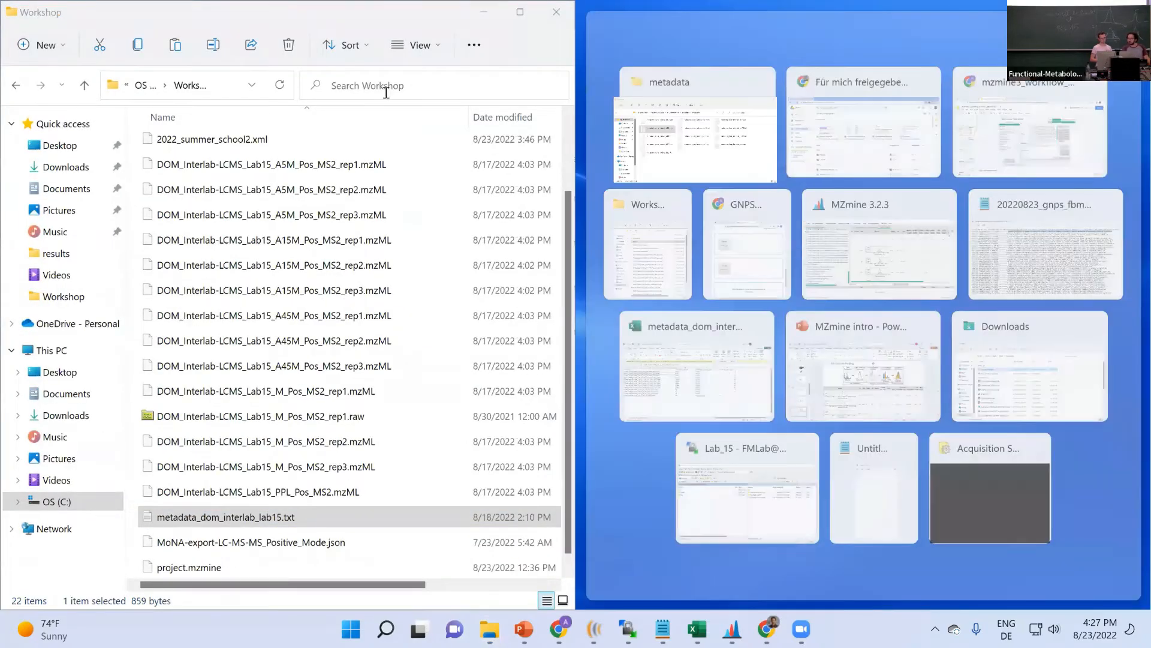
click(864, 123)
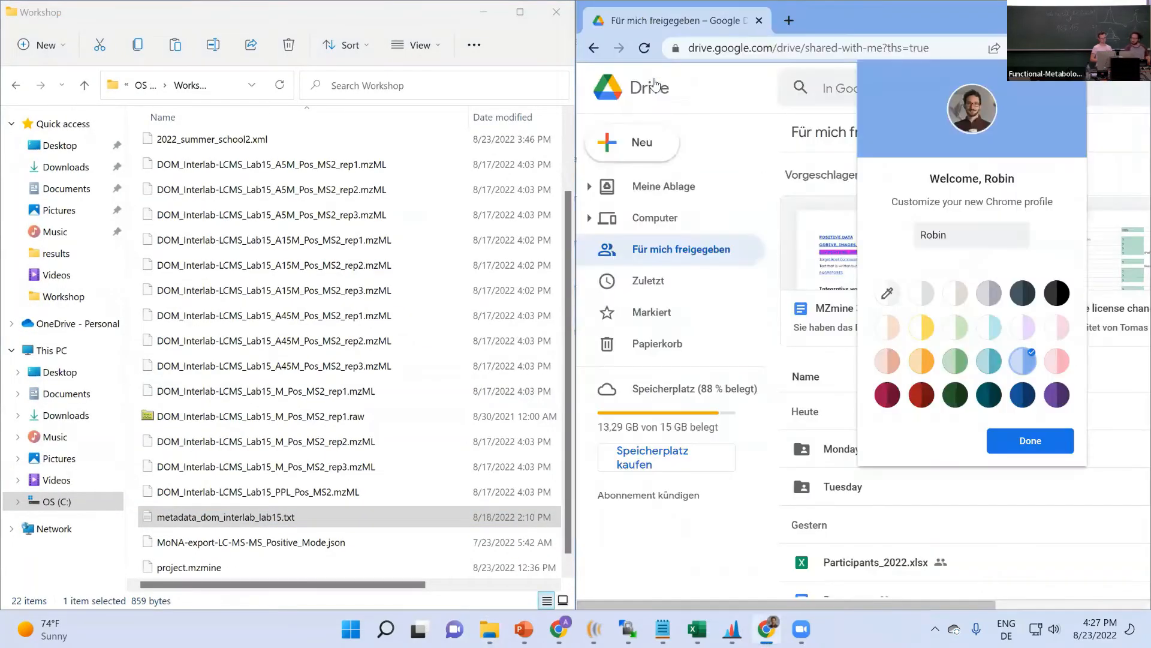
click(1134, 11)
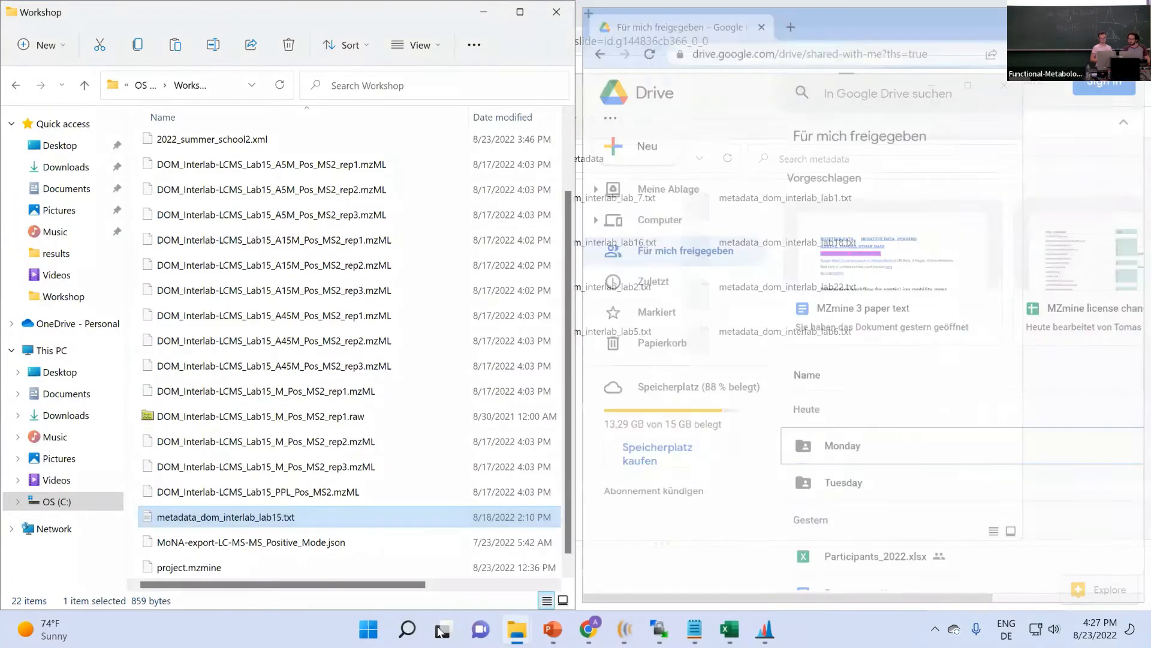
click(873, 9)
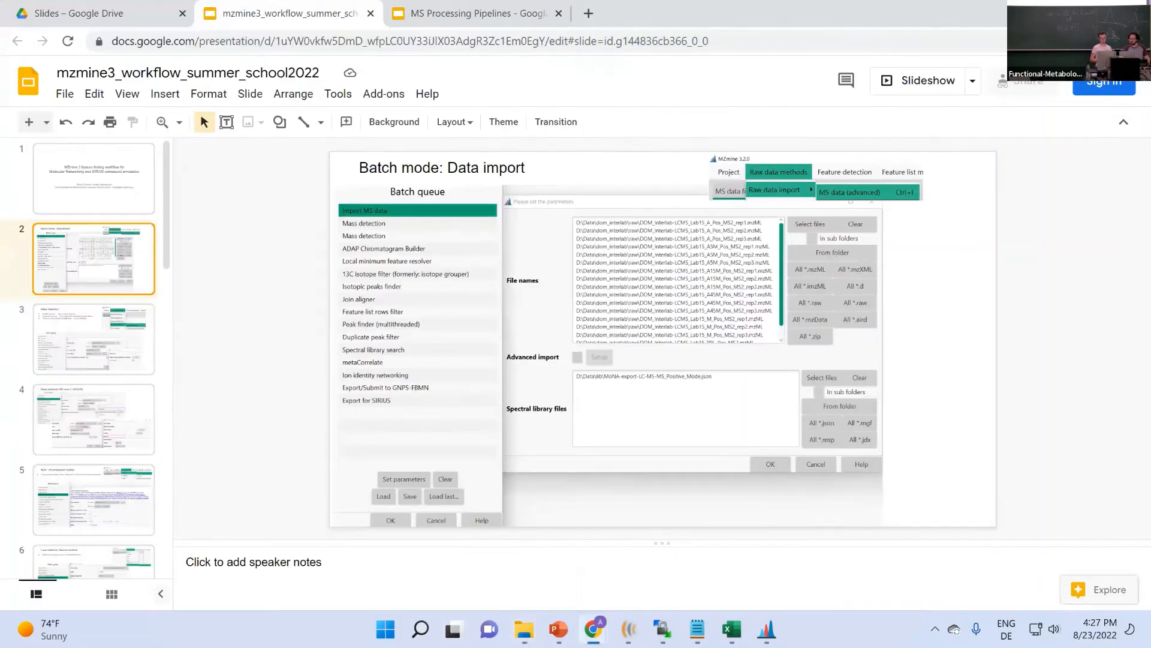
click(593, 629)
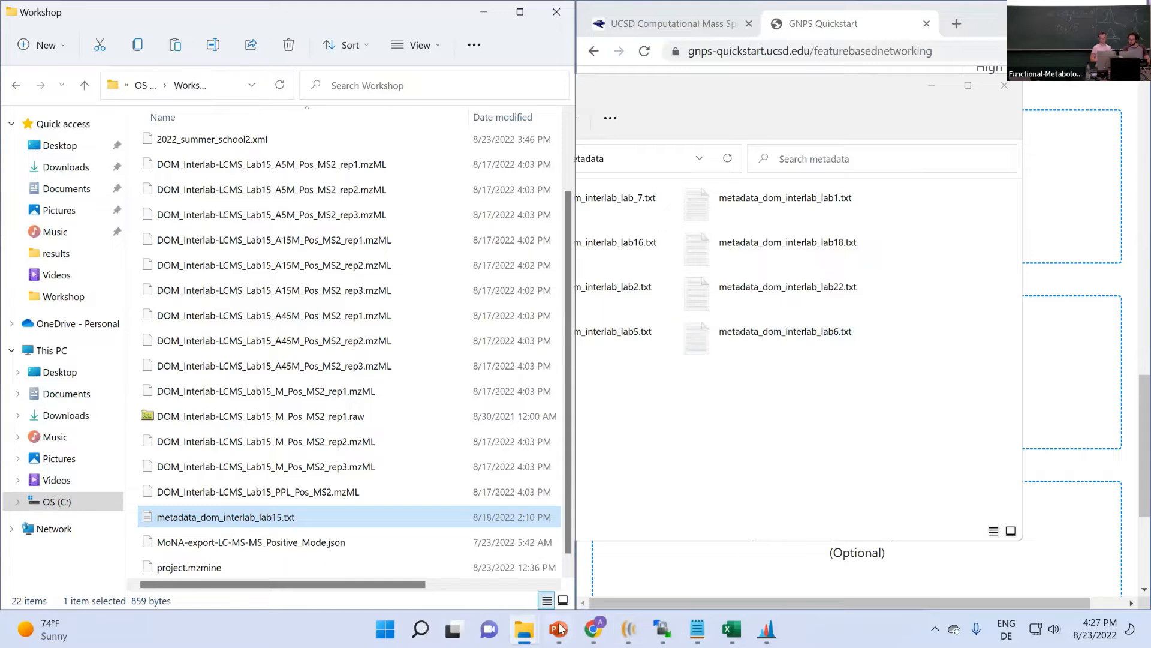
mouse_move(592, 630)
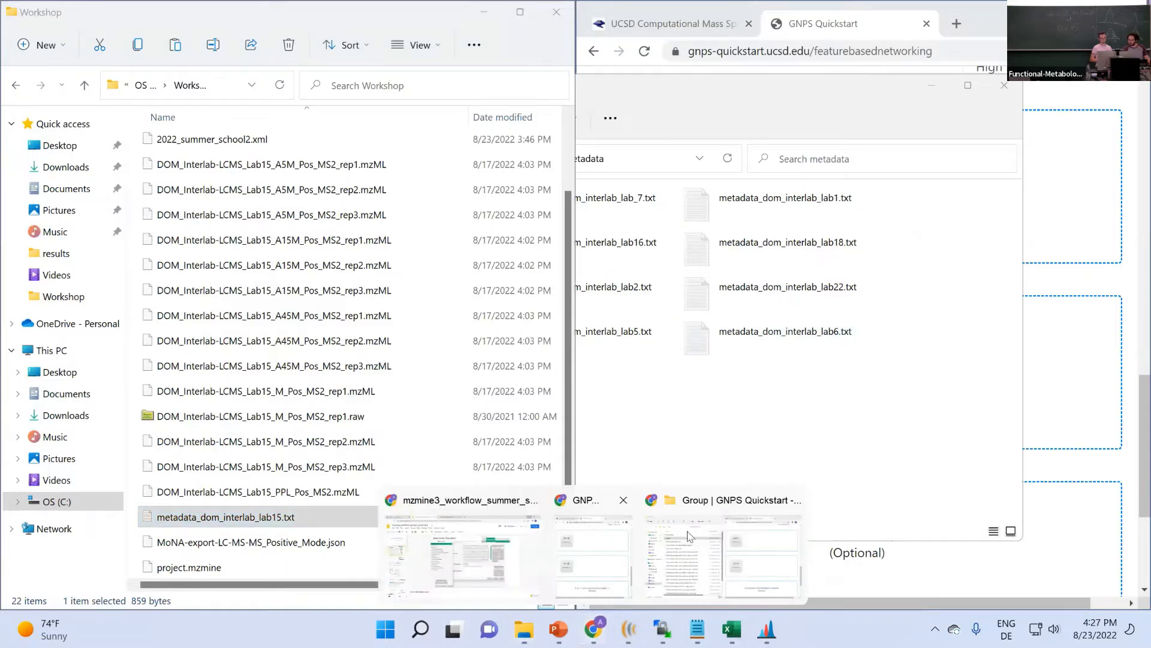
click(610, 567)
- Upload metadata_dom_interlab_lab15.txt (0.9 KB) as the sample metadata file from File Explorer
scroll(834, 293, down, 1)
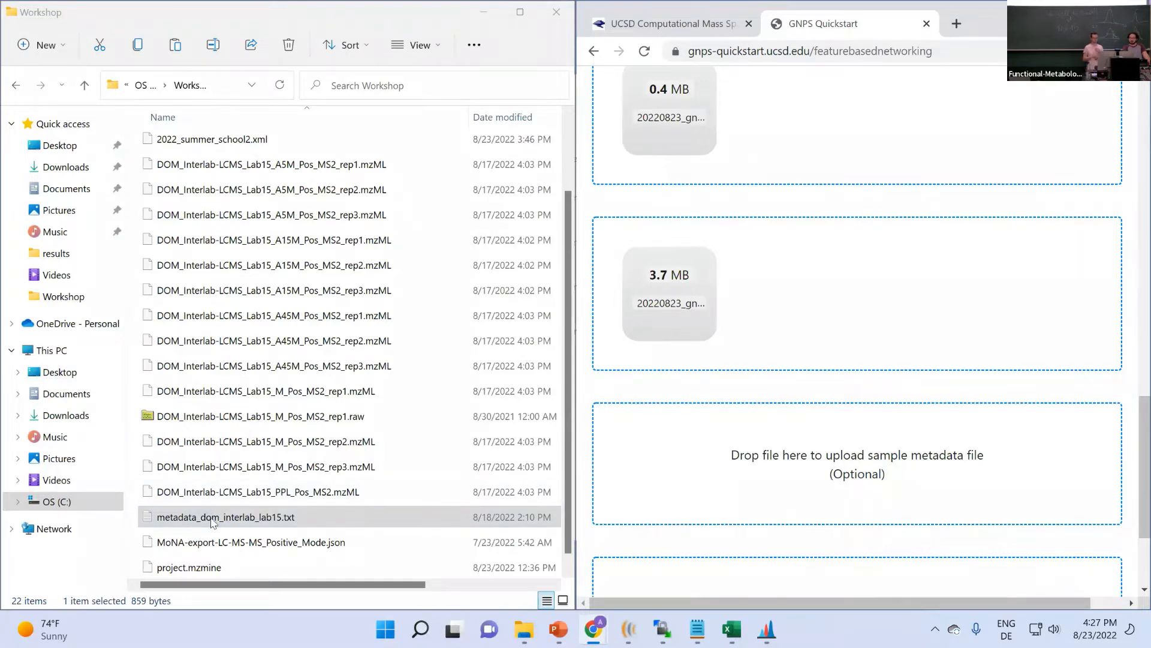
click(229, 519)
drag(229, 519, 787, 457)
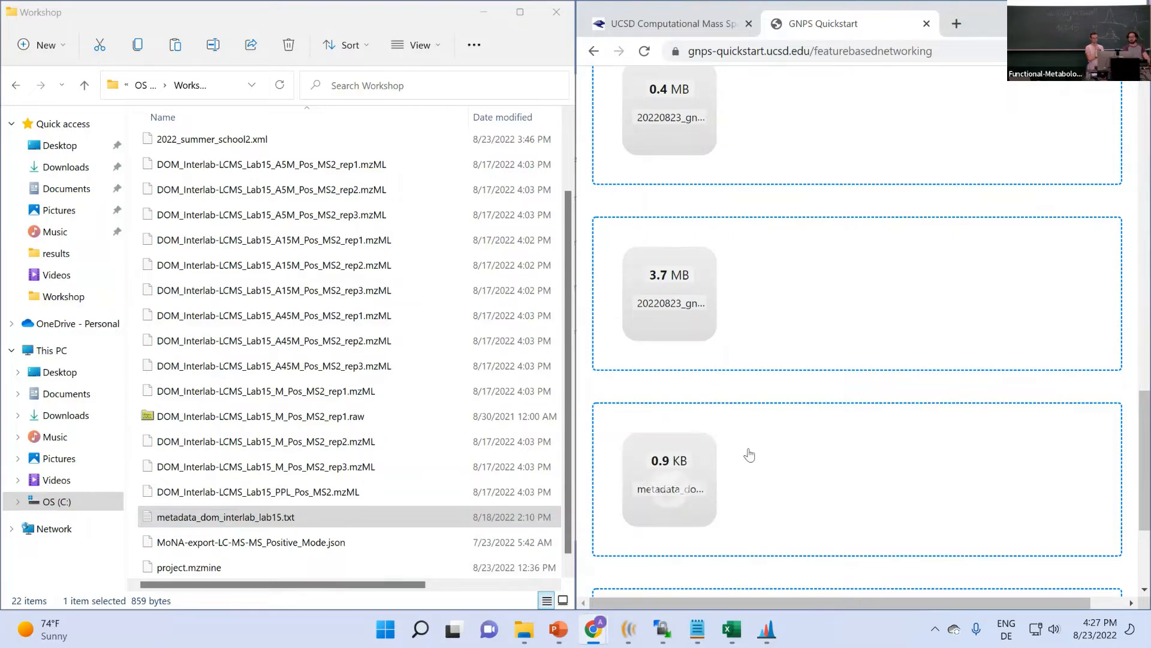
scroll(718, 188, up, 1)
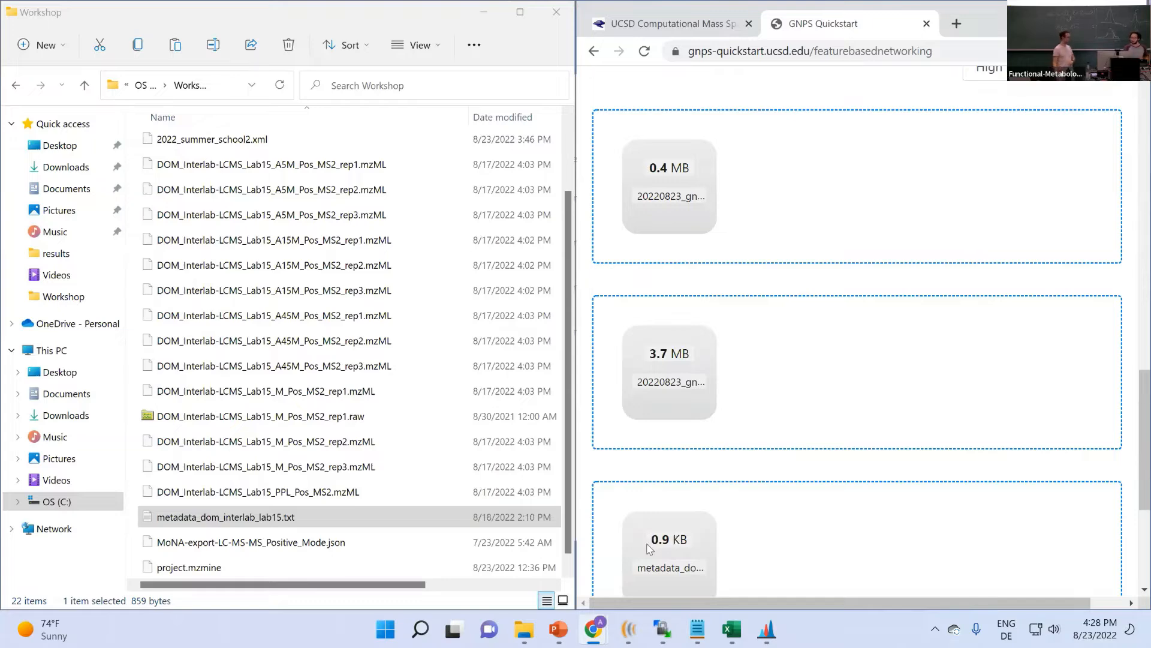
- Enter the GNPS account username and password in the login fields
scroll(739, 390, down, 5)
scroll(739, 391, up, 8)
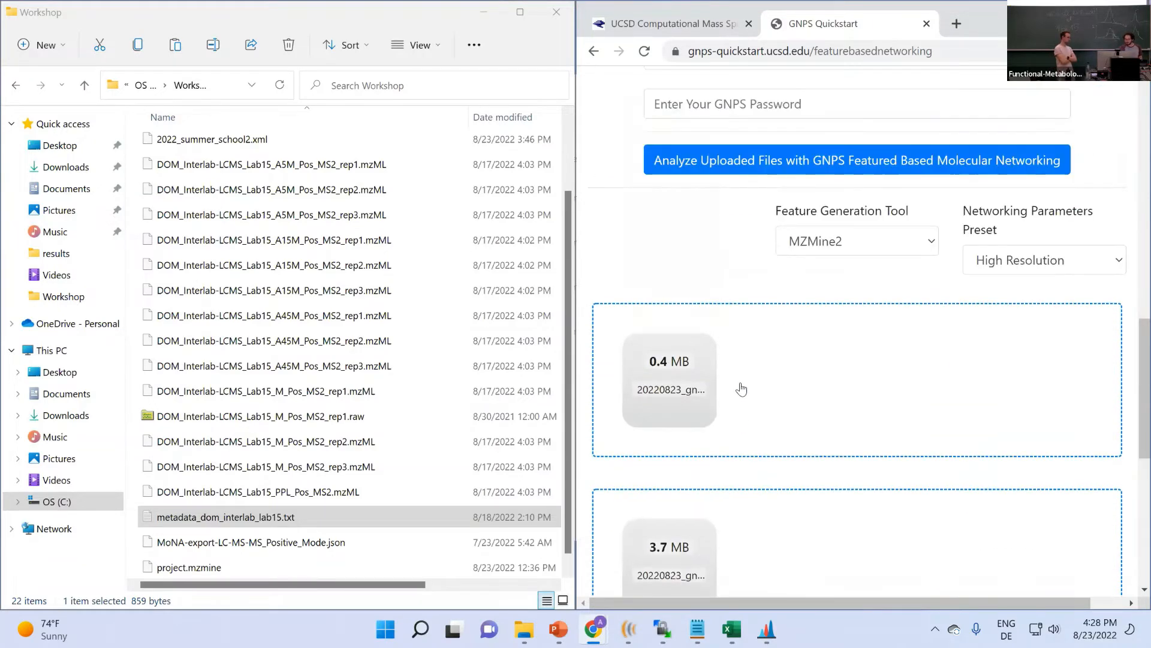
scroll(665, 339, up, 3)
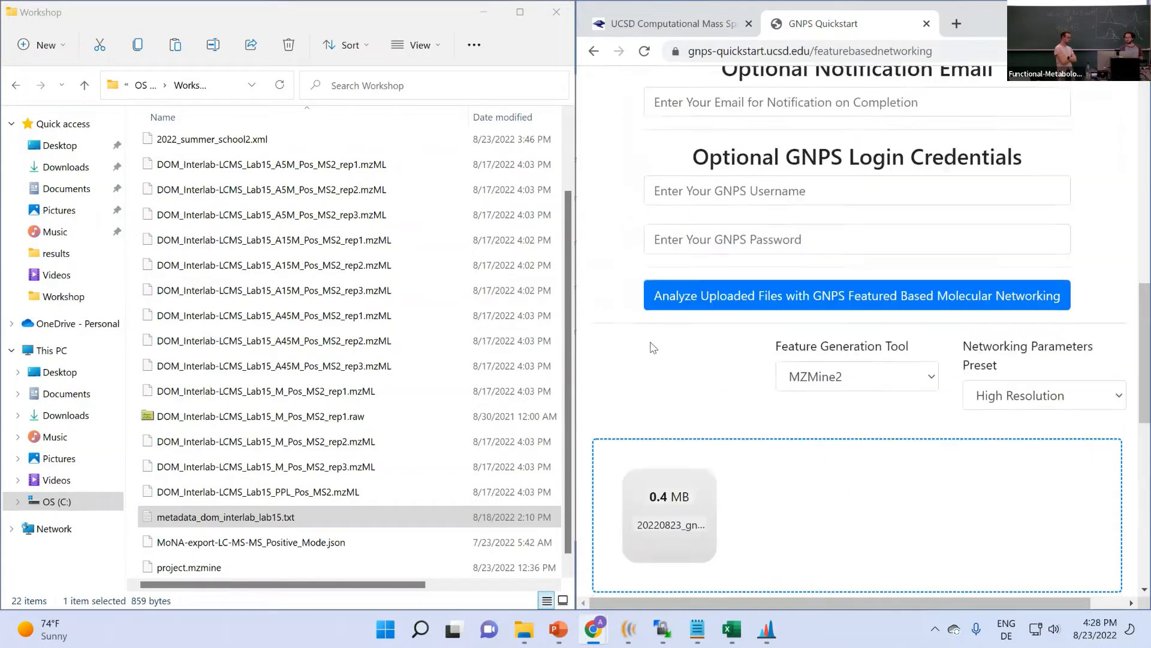
click(708, 284)
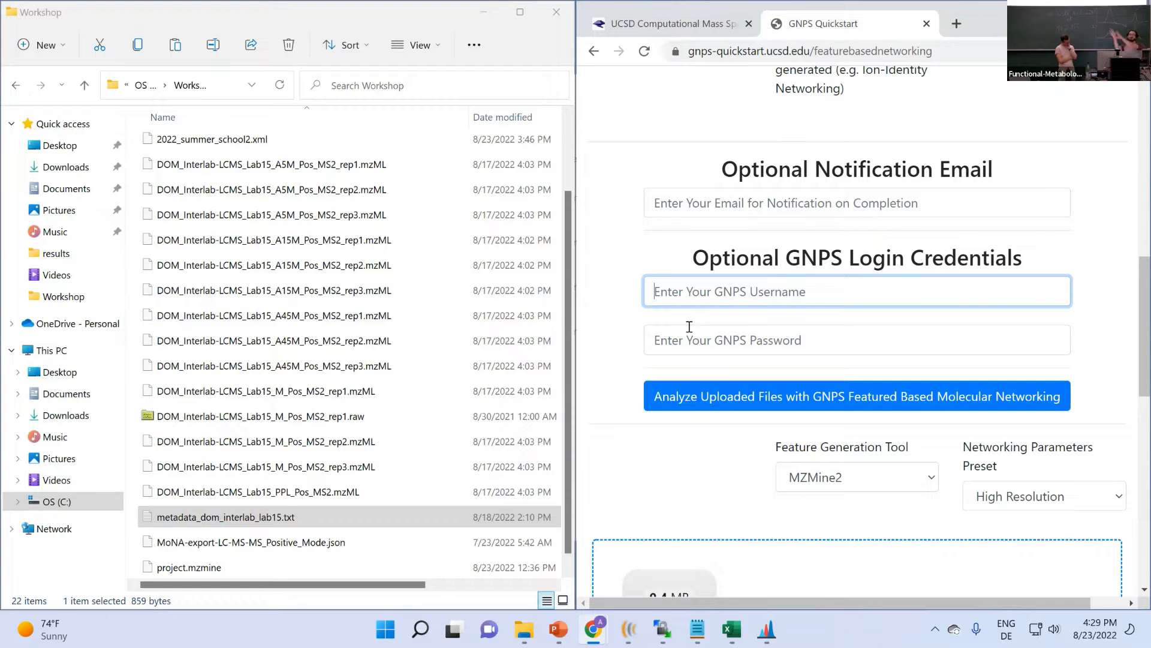
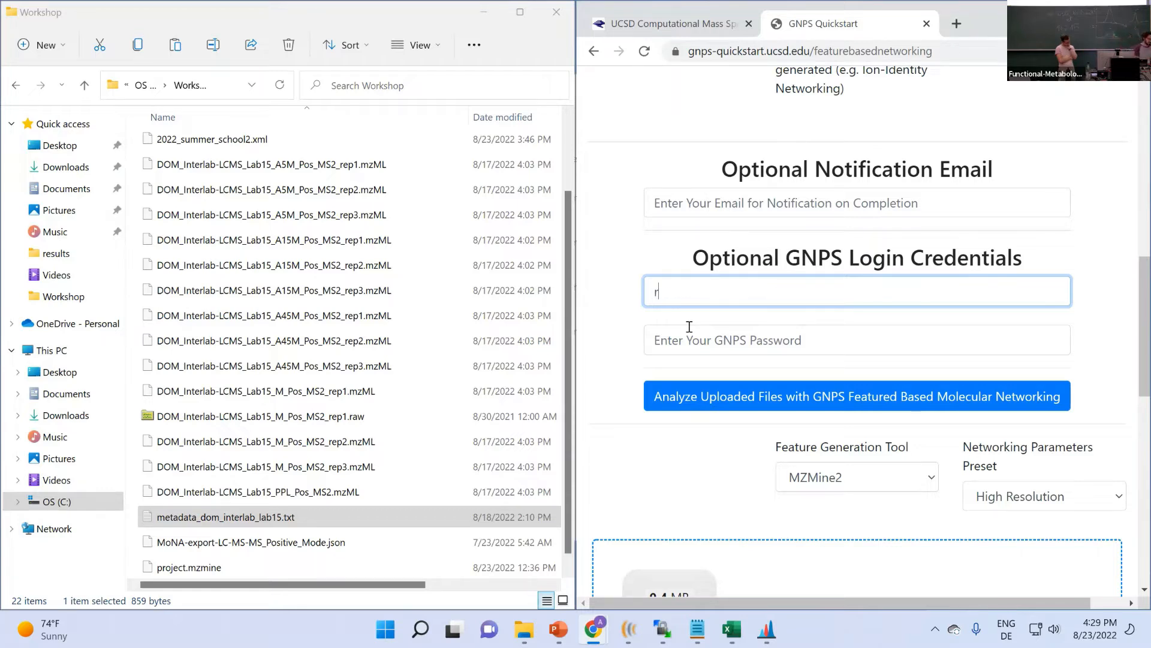
key(Tab)
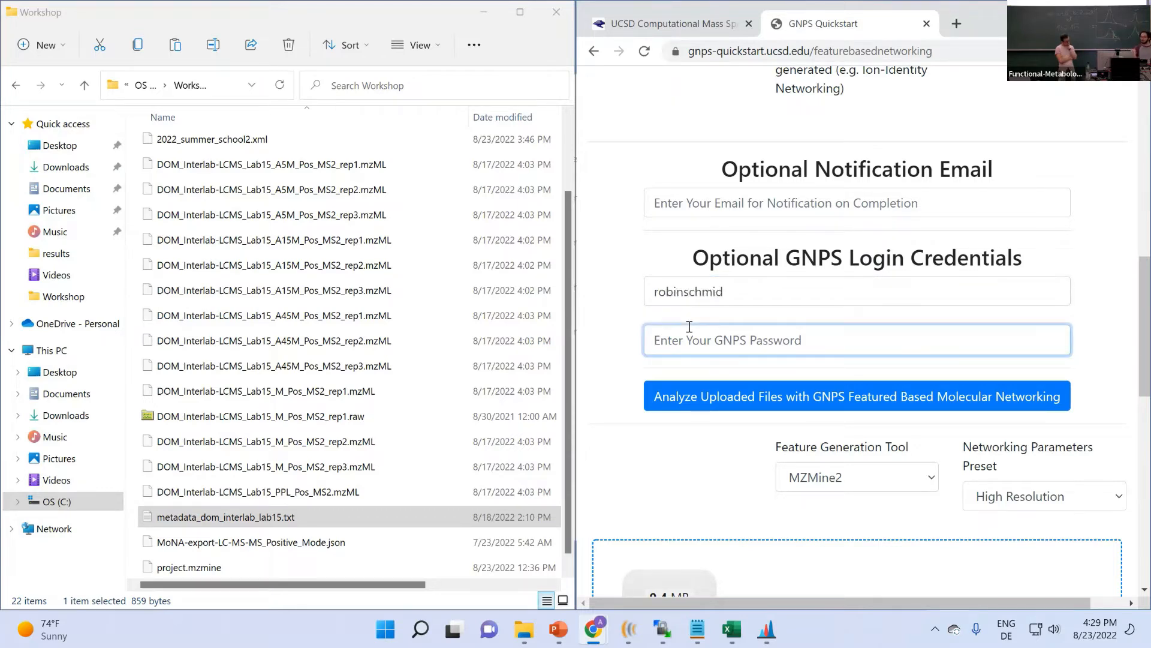
text(**********)
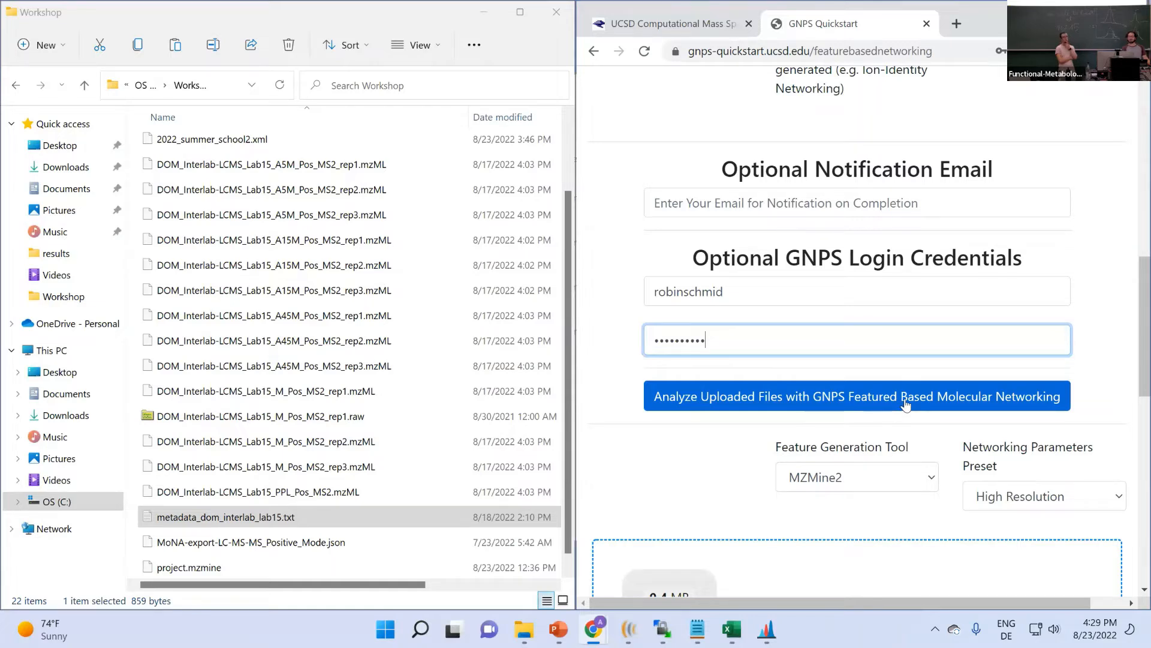
- Fill in the Notification Email field with the user's e-mail address
click(740, 205)
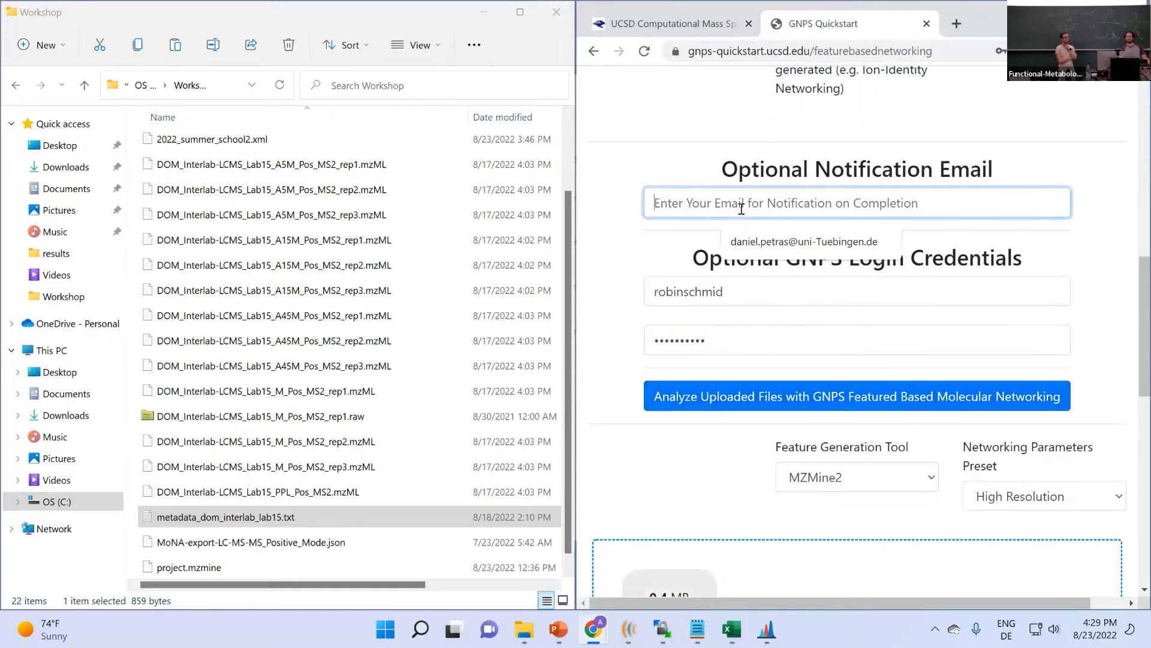
click(607, 265)
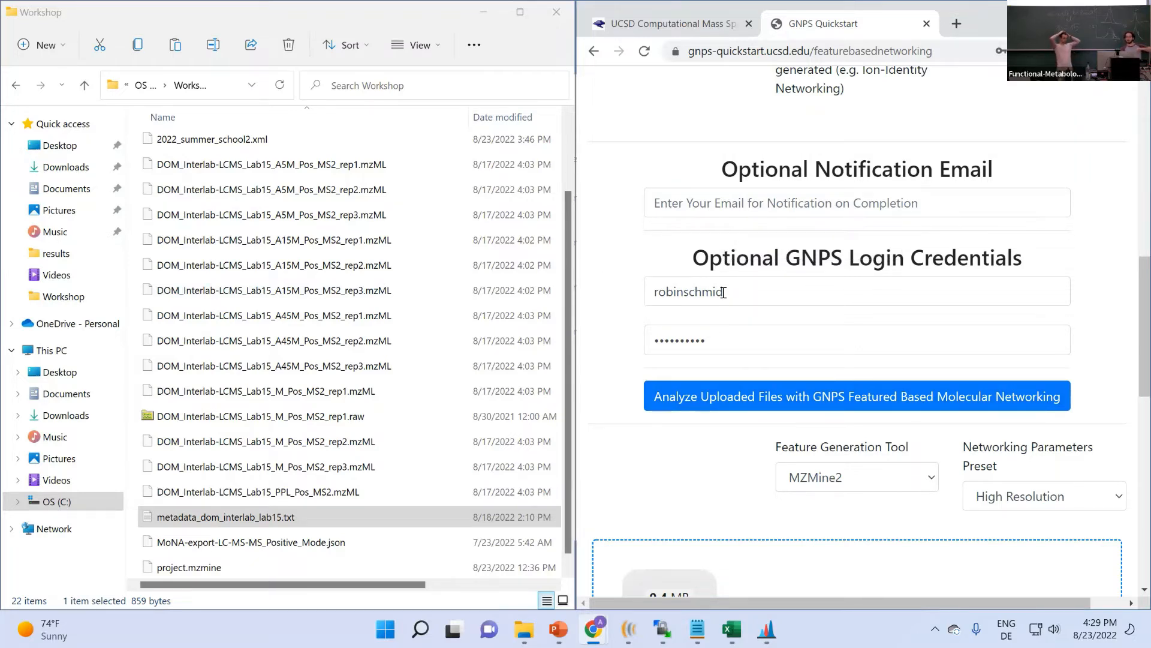
click(750, 196)
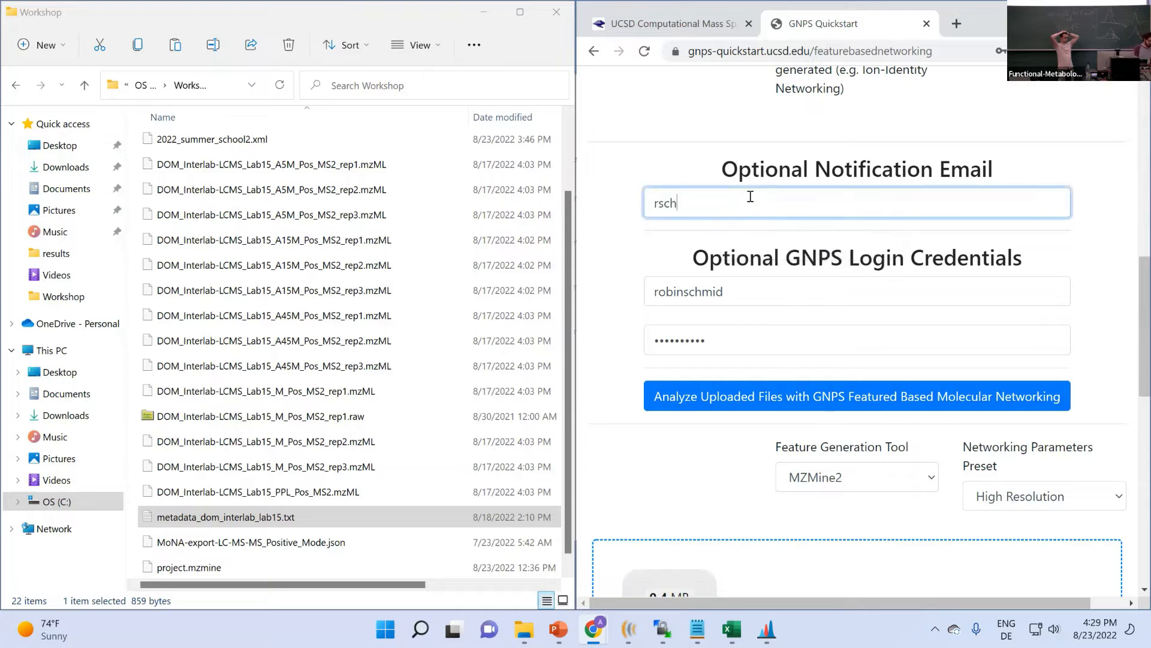
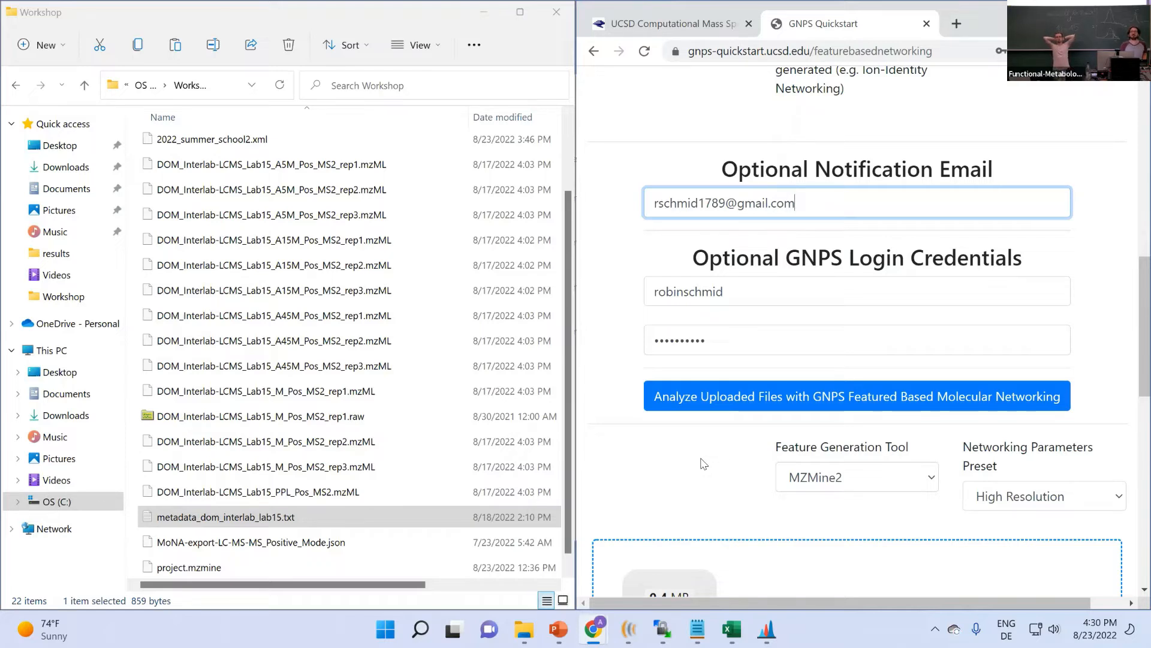
- Submit the uploaded files for Feature-Based Molecular Networking, decline saving the password, and reload the job status page
click(713, 405)
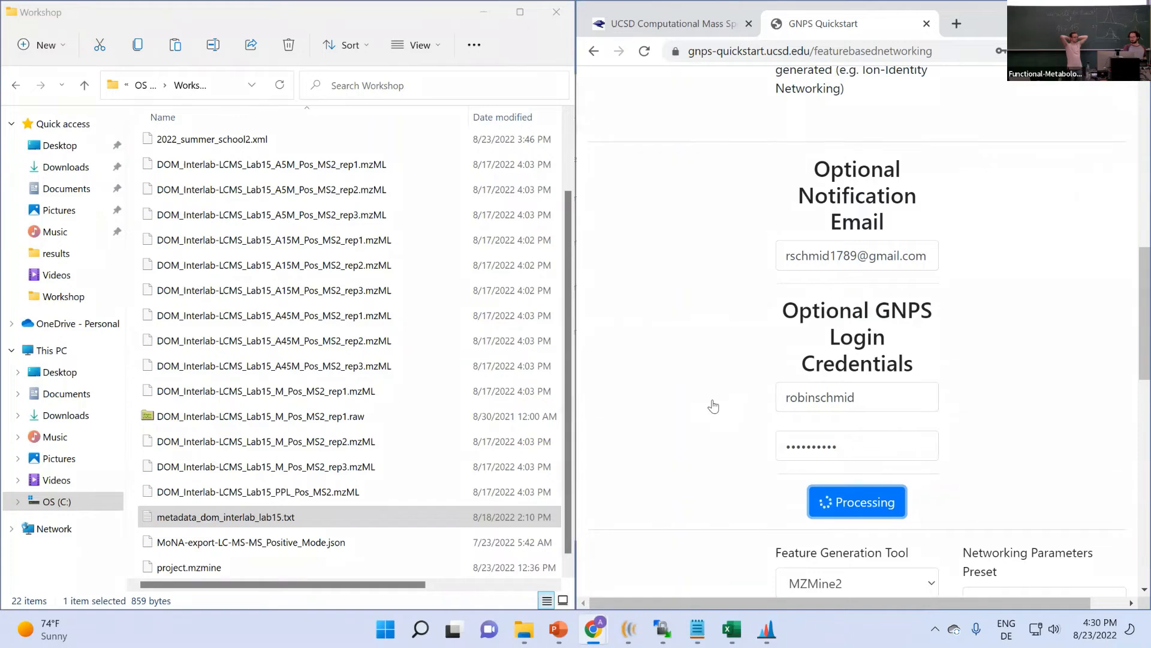
click(1097, 11)
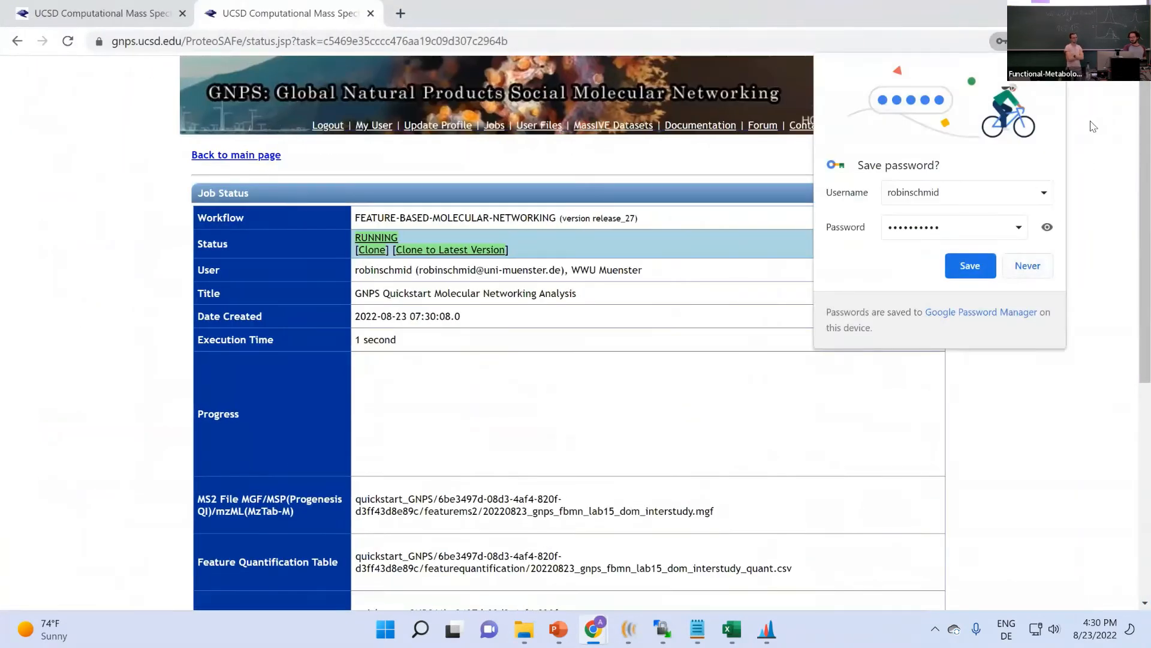
click(553, 270)
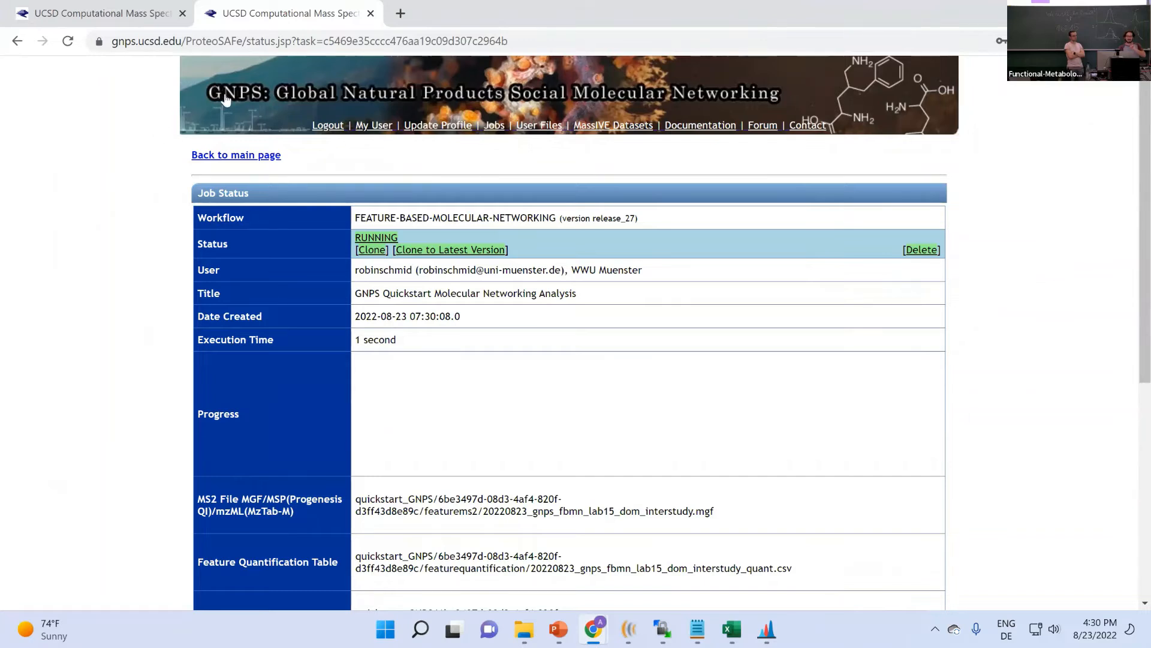
click(515, 41)
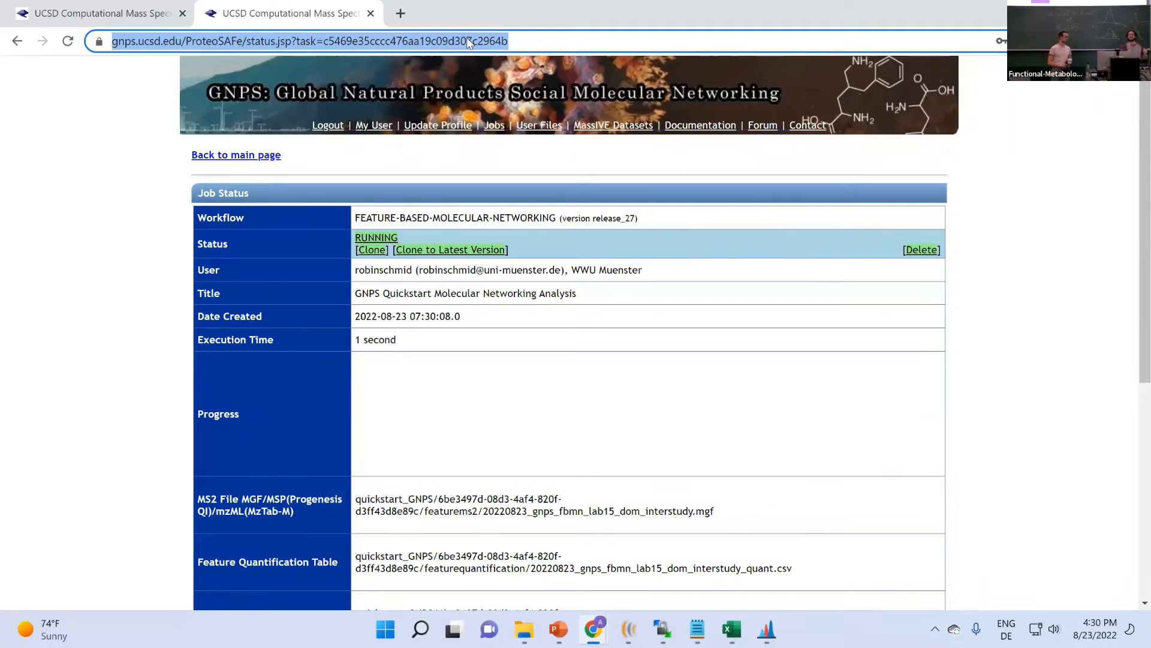
key(Return)
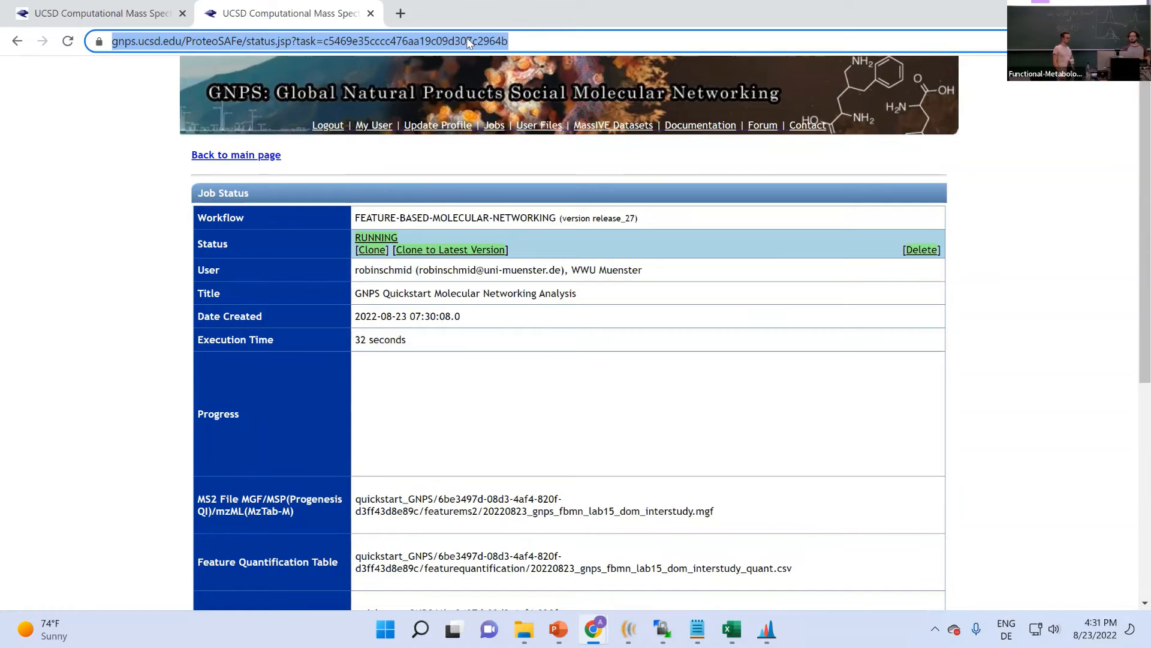
- Reload the job status page and check the running job's Progress workflow graph
scroll(146, 318, down, 4)
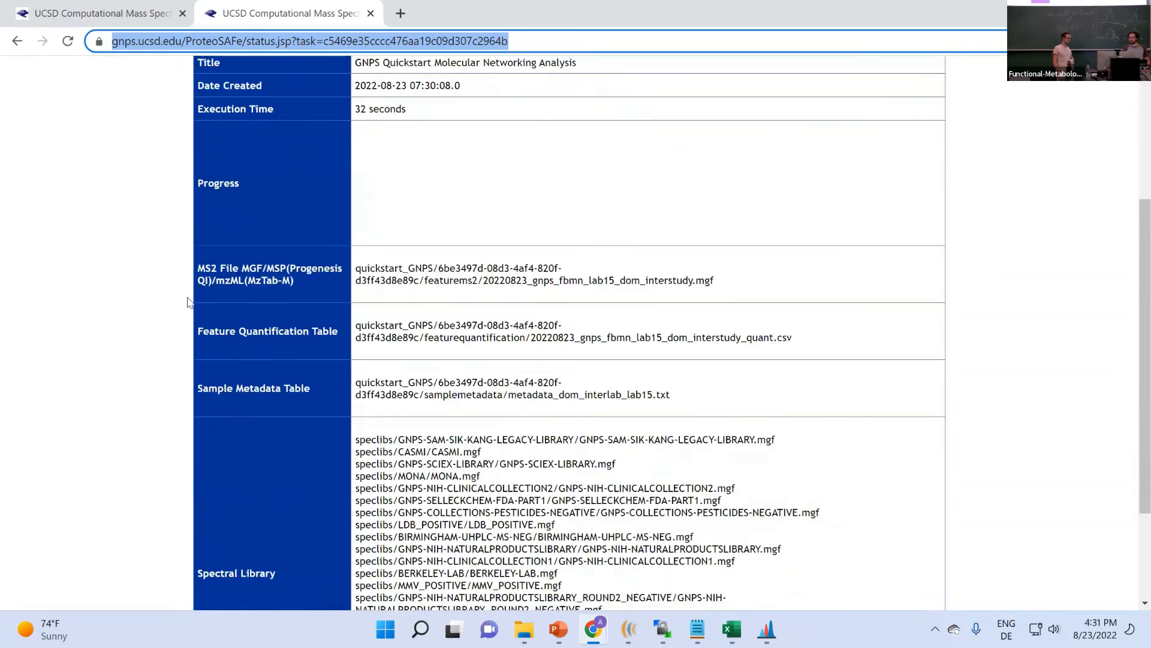
scroll(187, 301, up, 4)
click(555, 35)
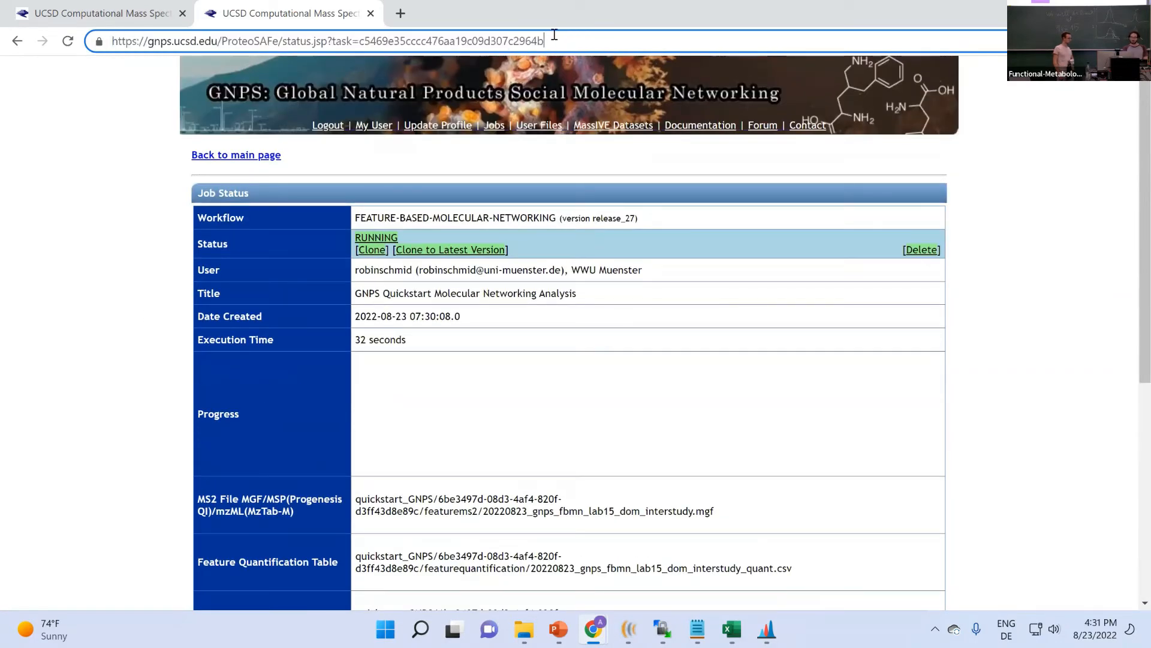
key(Return)
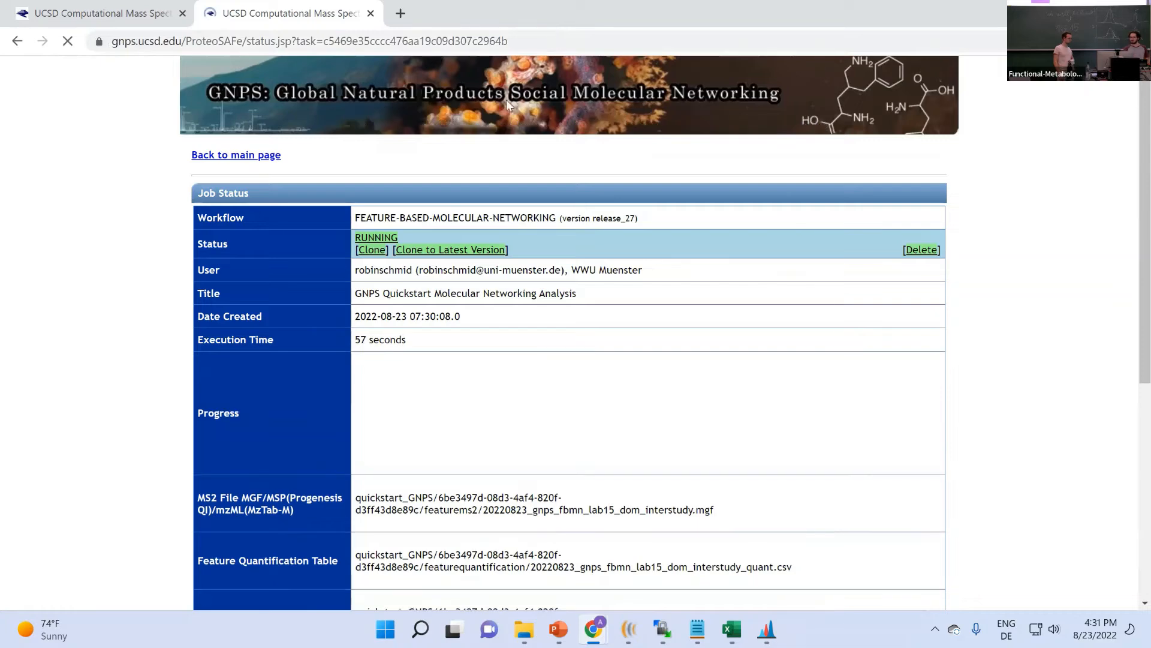
scroll(276, 236, down, 2)
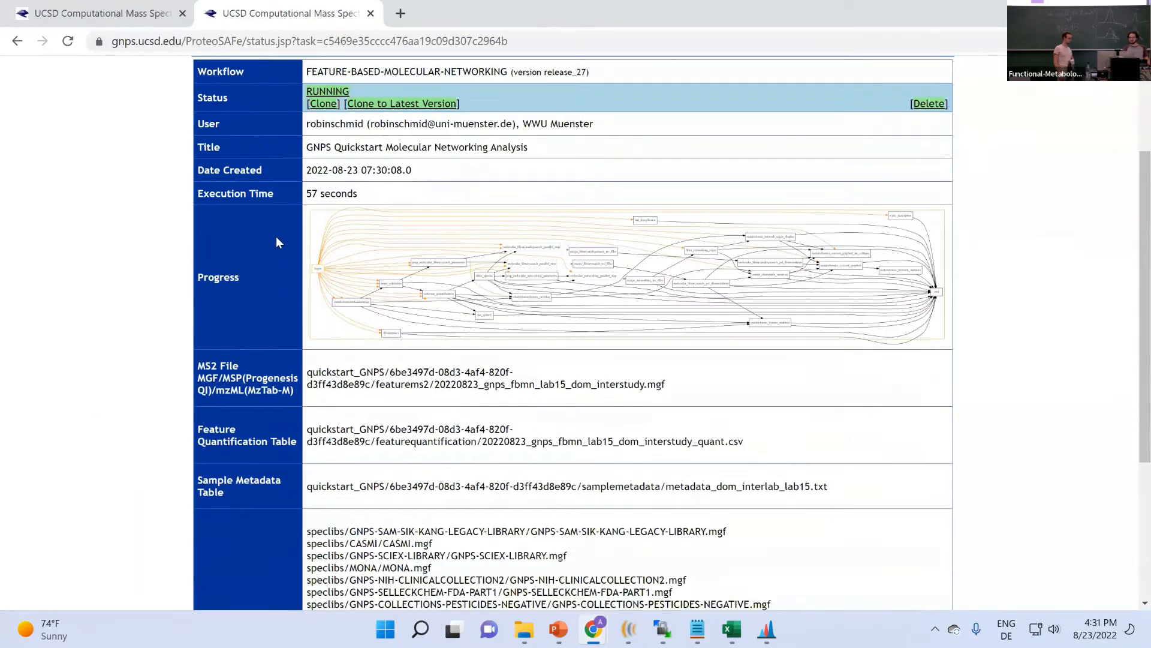
drag(204, 266, 250, 274)
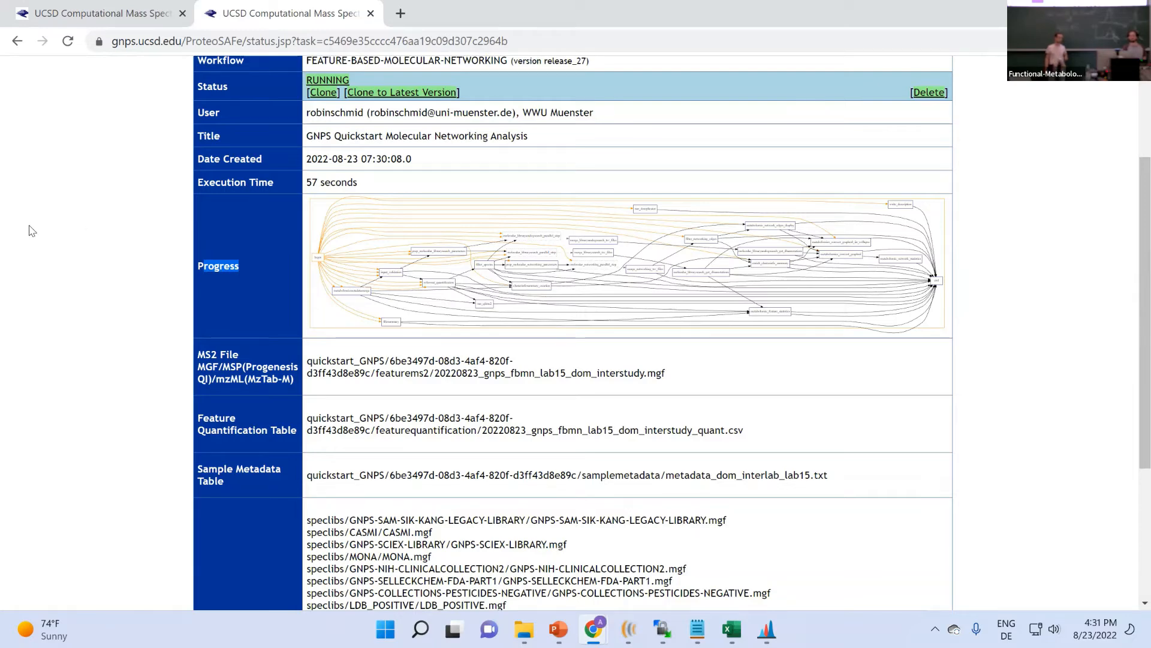
- Review the listed inputs: MS2 file, quantification table path and metadata_dom_interlab_lab15.txt
scroll(33, 228, down, 3)
scroll(60, 245, up, 1)
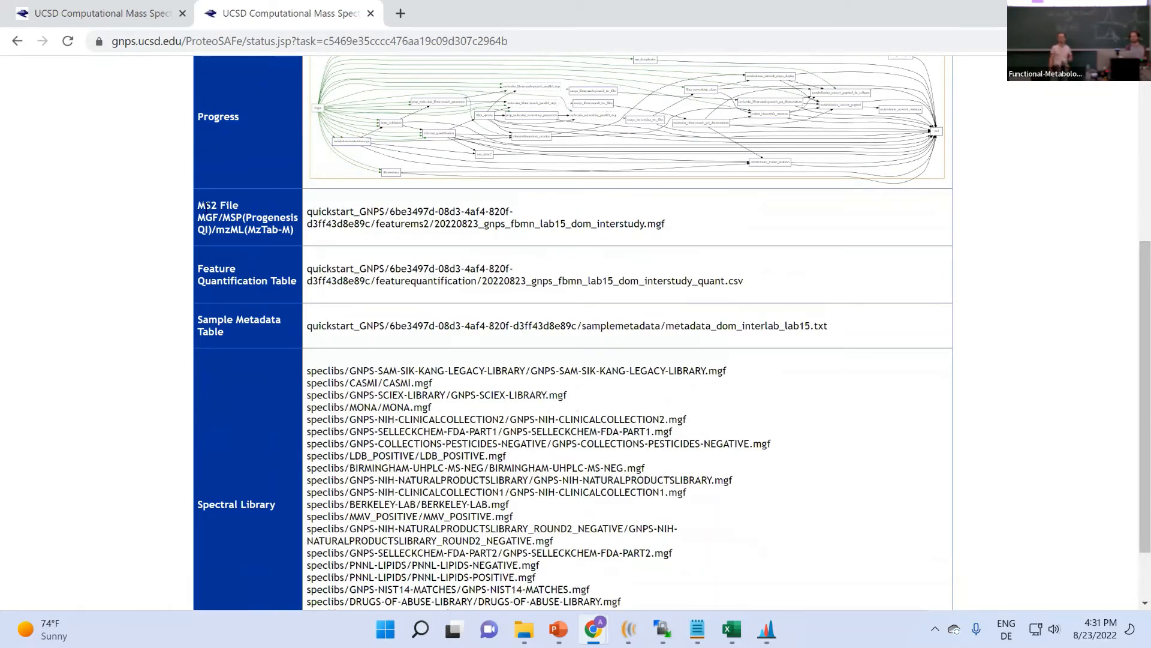
drag(200, 202, 305, 242)
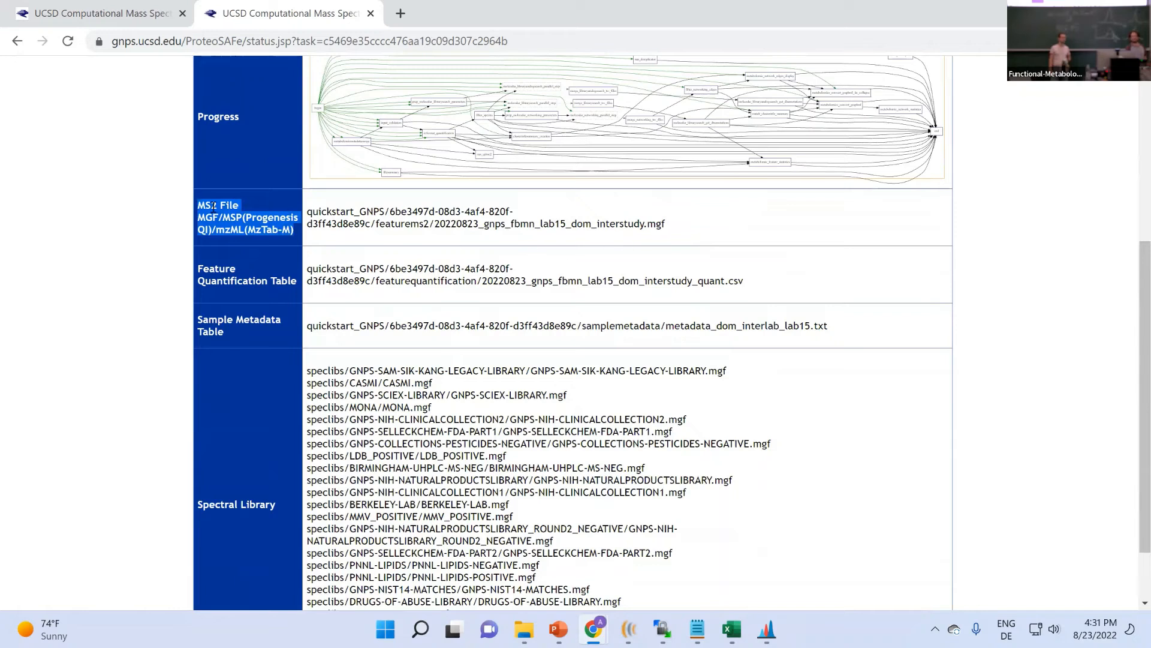
drag(666, 225, 623, 225)
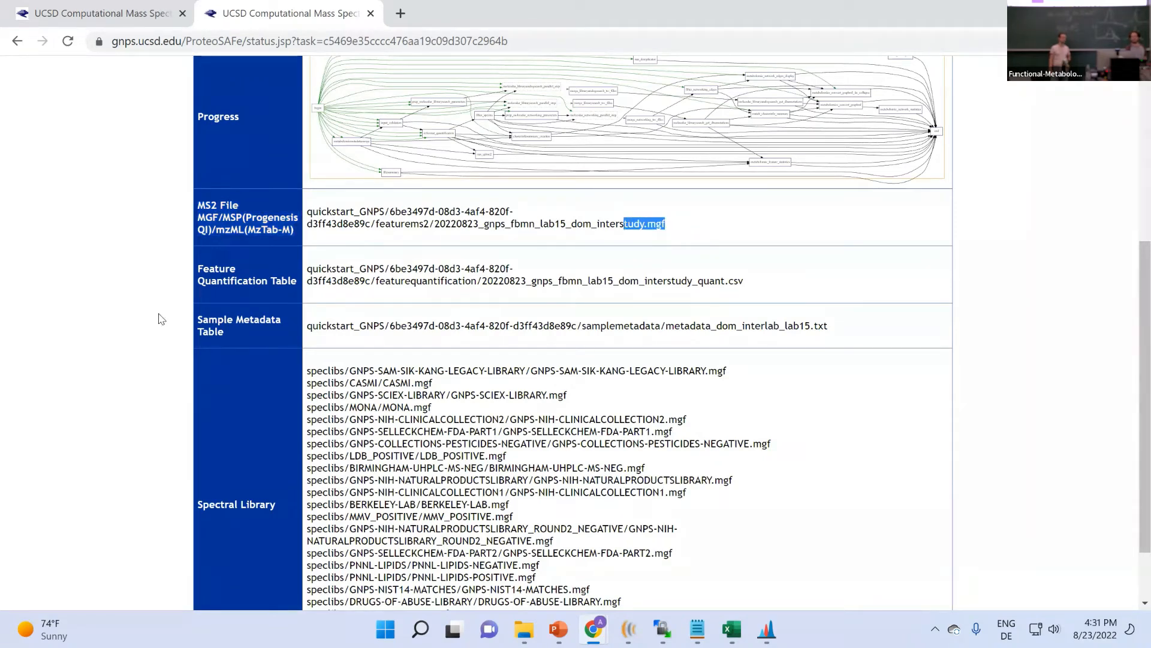
drag(211, 271, 697, 282)
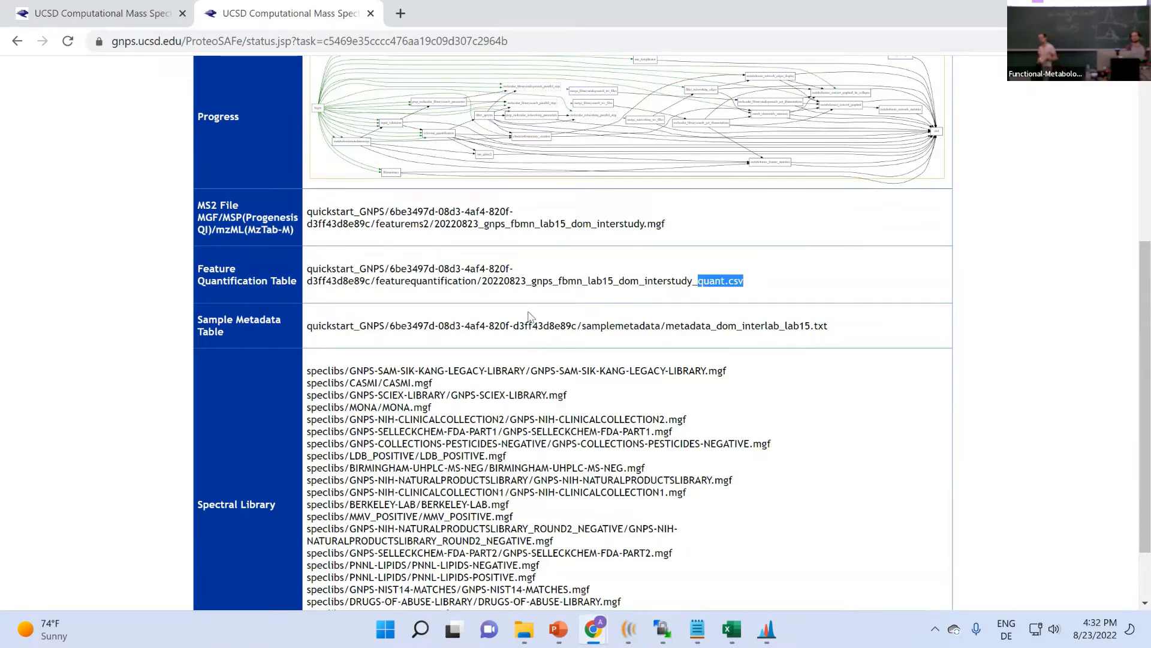
drag(837, 329, 660, 327)
scroll(412, 261, up, 5)
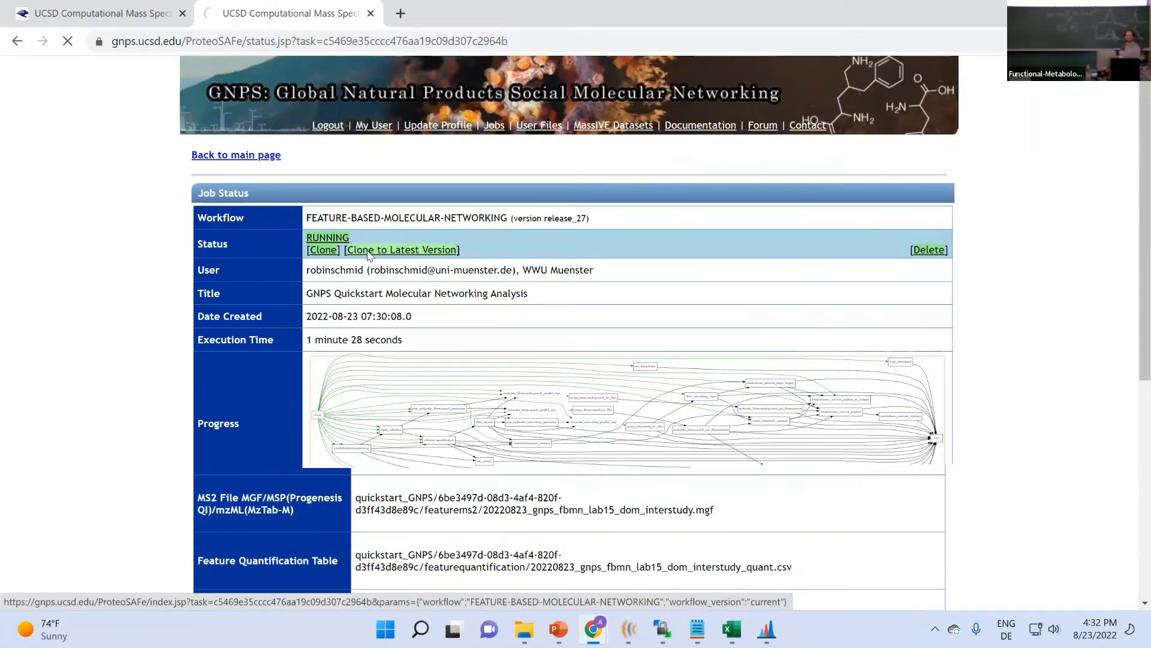
scroll(359, 271, down, 6)
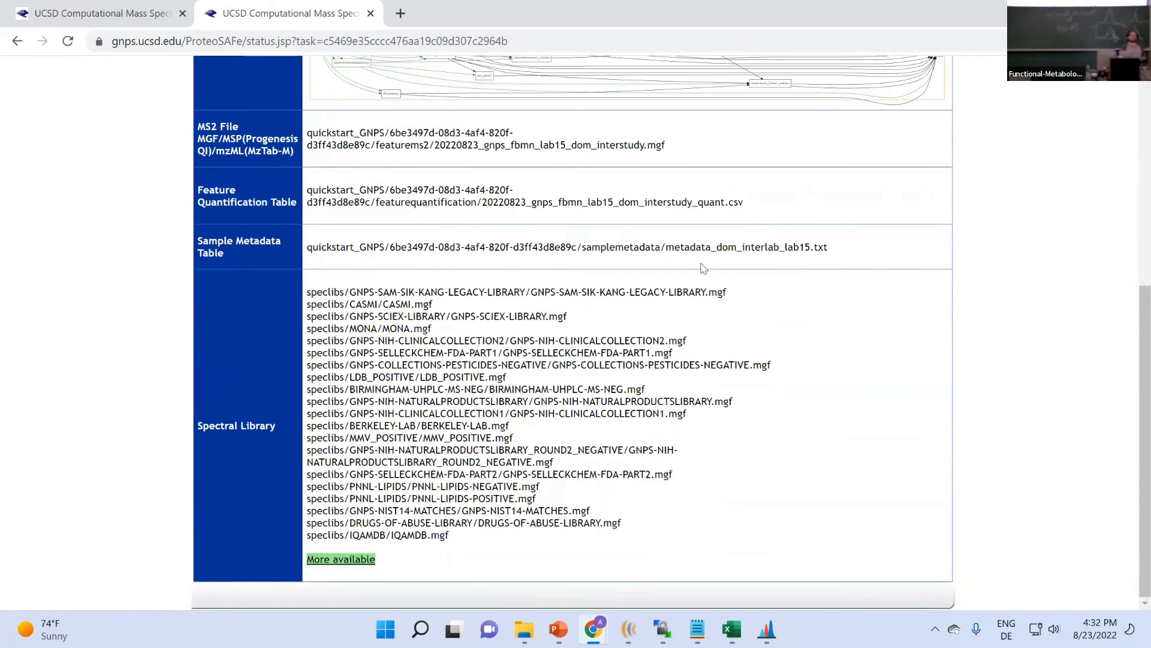
scroll(703, 269, up, 6)
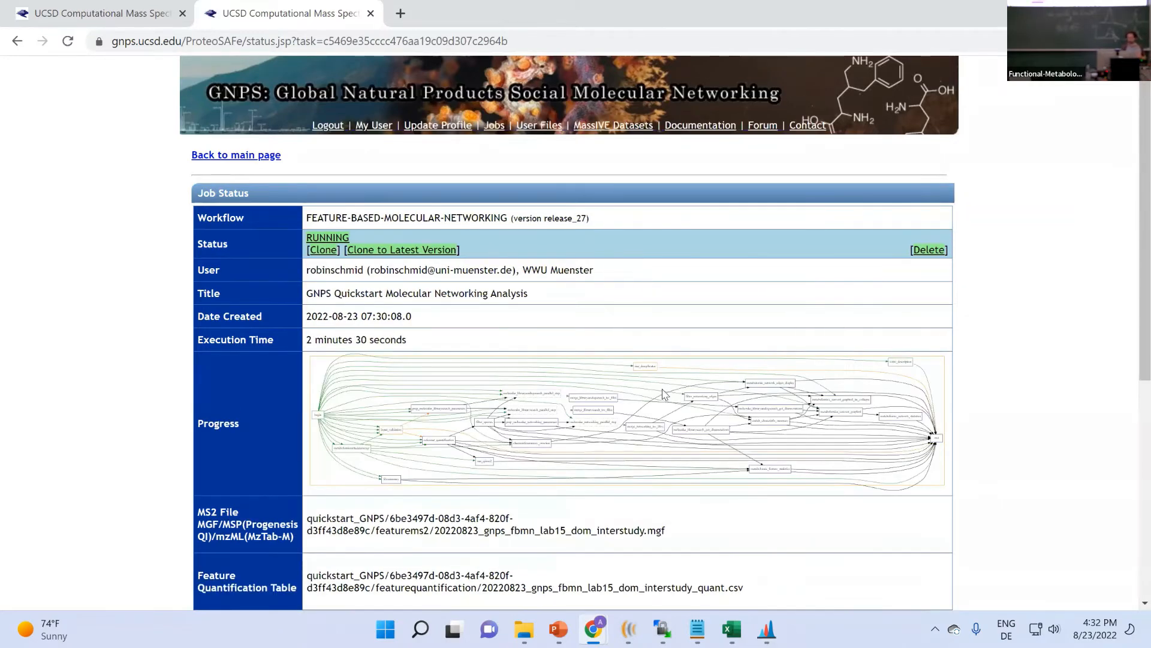
click(768, 555)
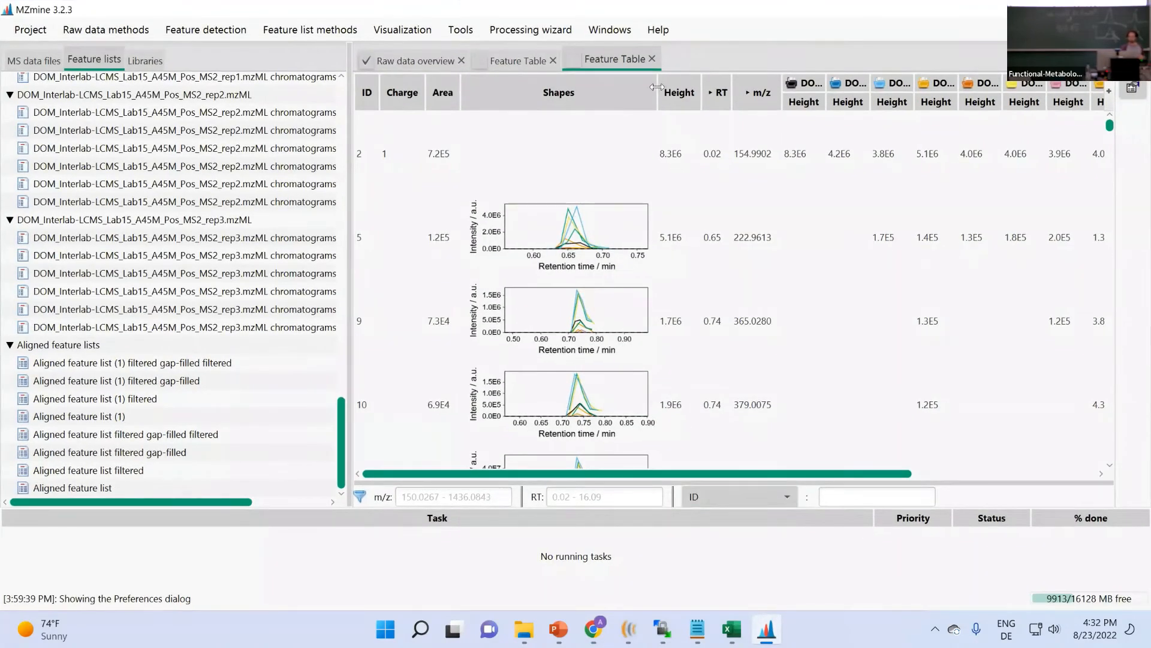
drag(673, 90, 974, 91)
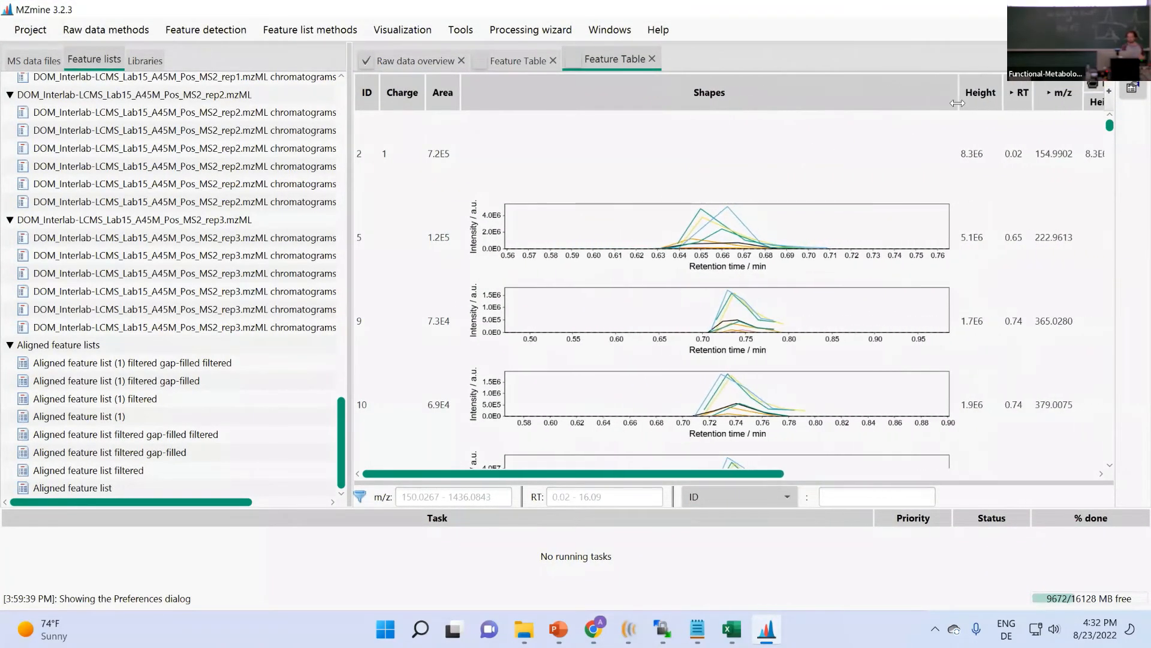
scroll(534, 223, down, 8)
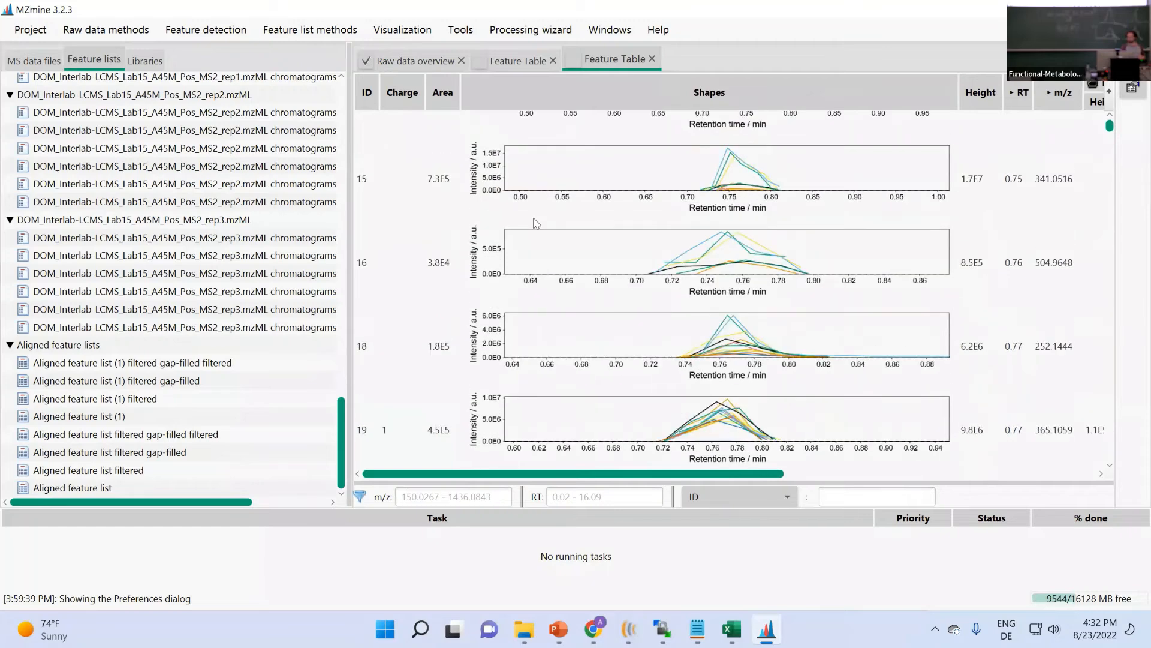
scroll(536, 223, down, 6)
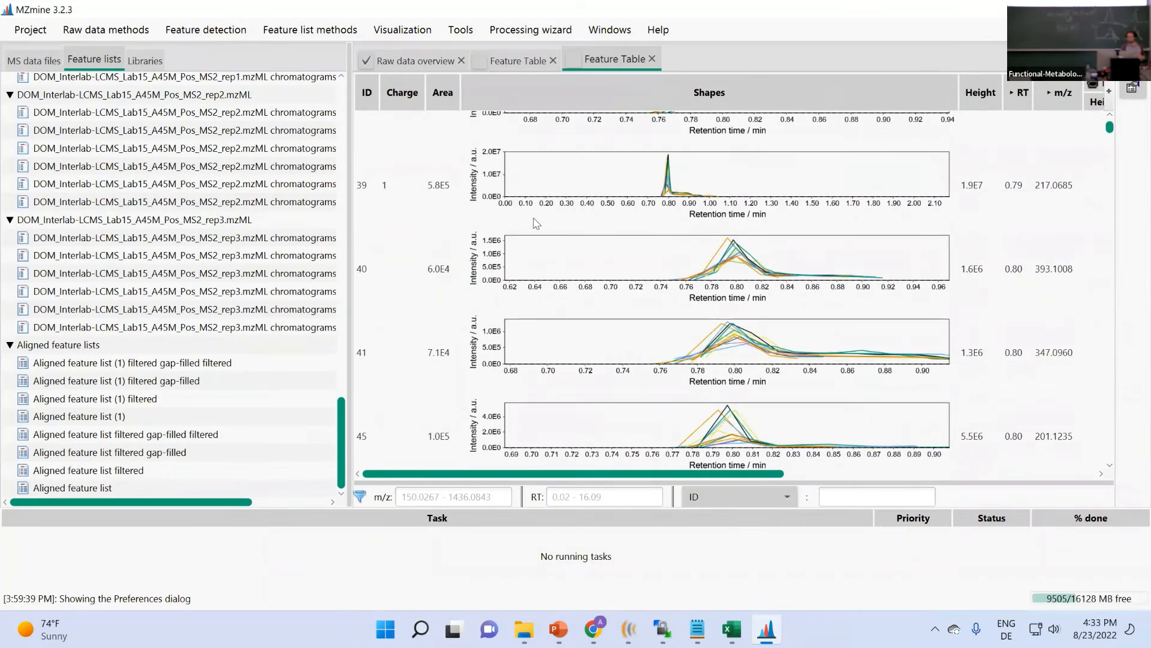
scroll(535, 223, down, 3)
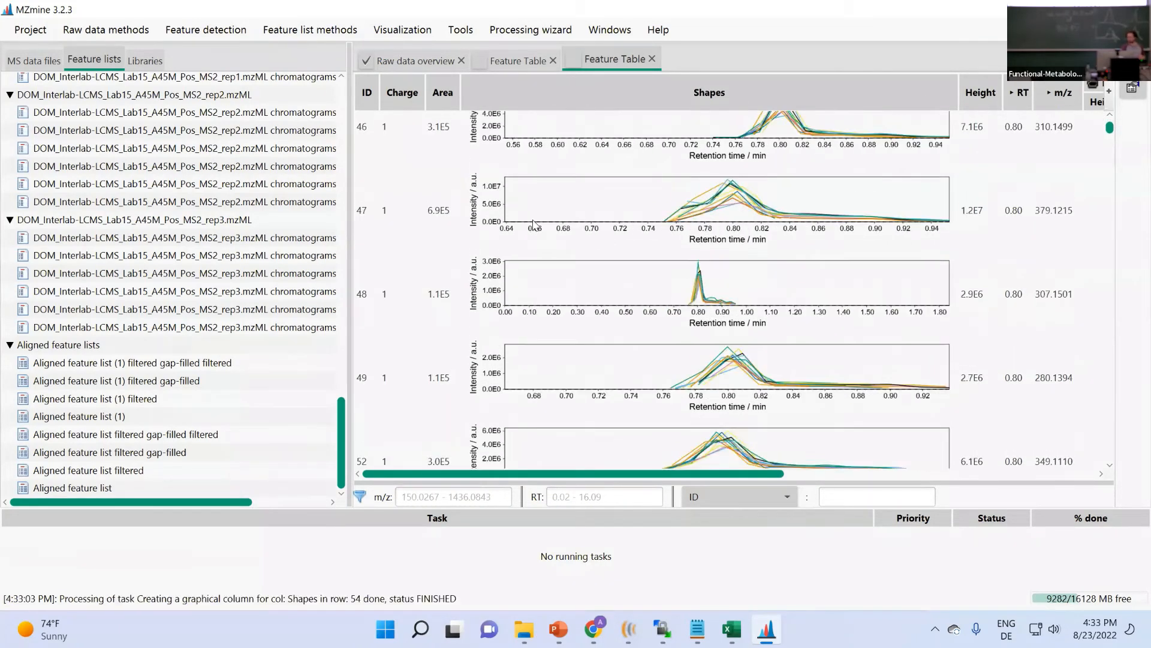
scroll(533, 225, down, 1)
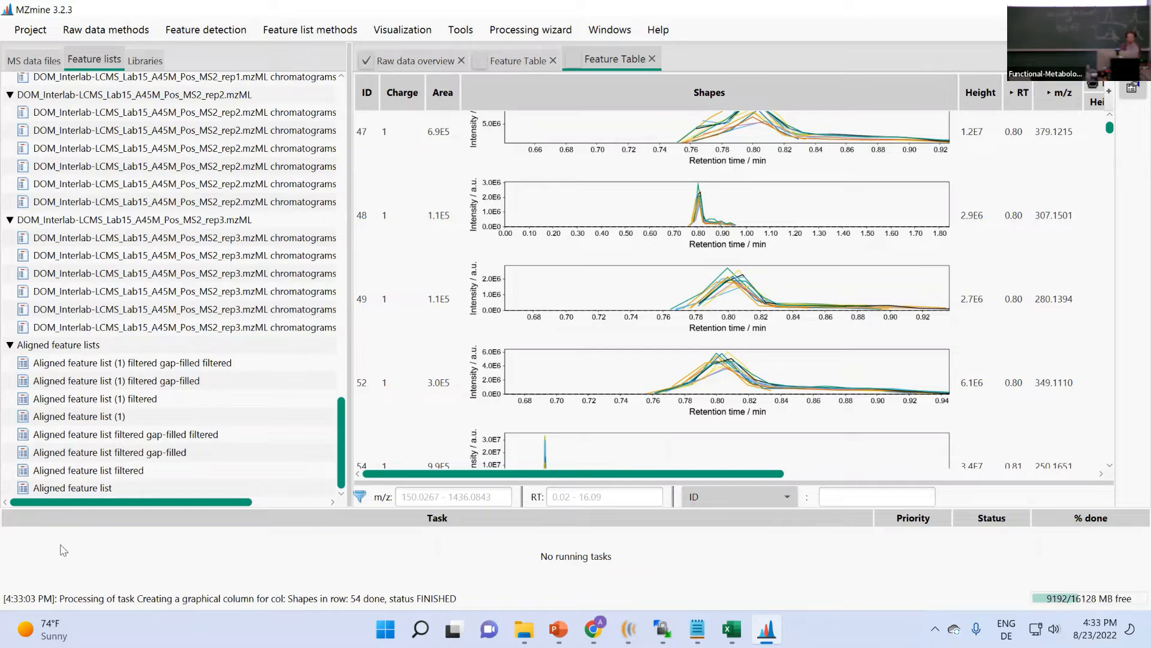
- Open the summary of Aligned feature list (1) filtered gap-filled filtered, showing 4179 rows
right_click(185, 363)
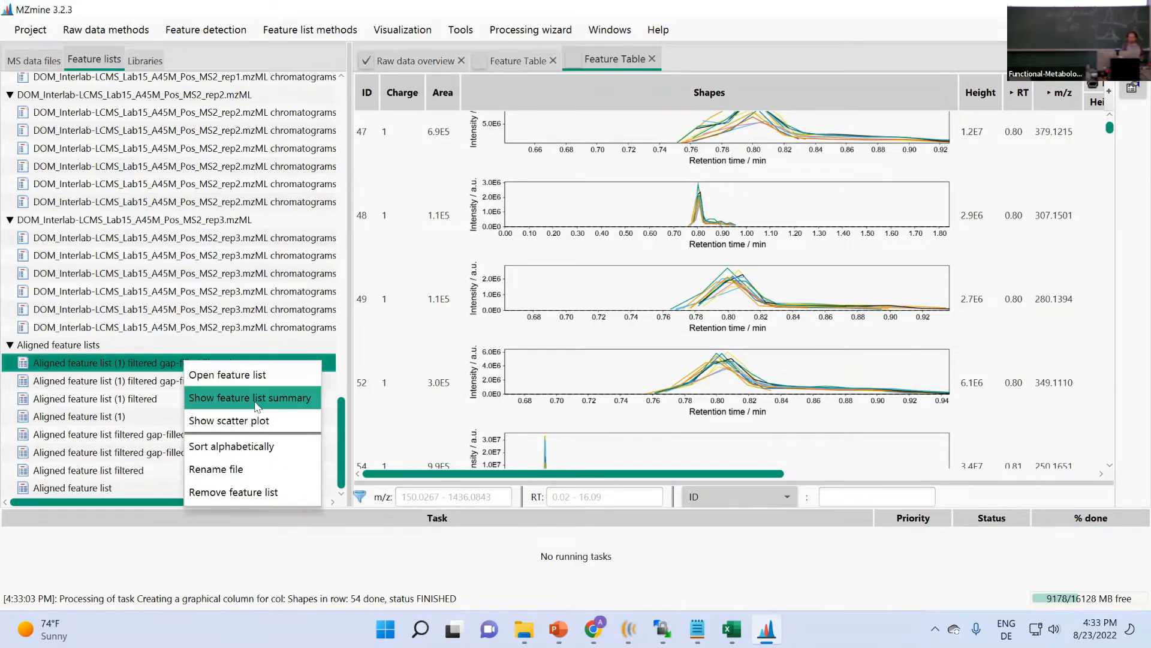
click(256, 398)
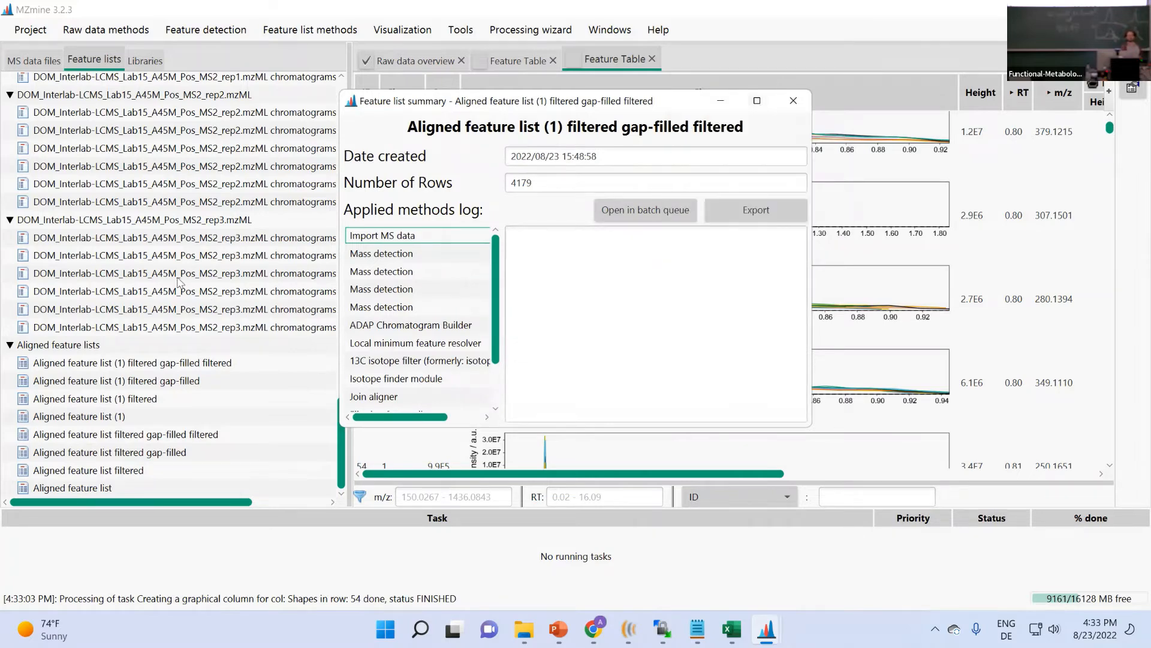
right_click(132, 365)
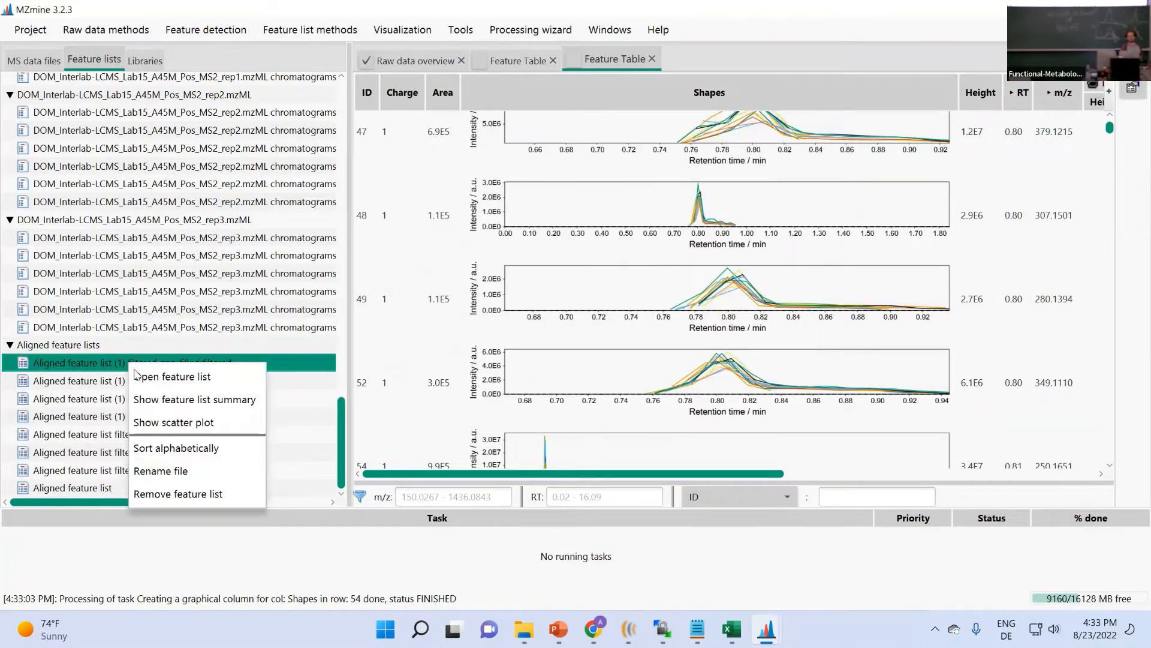
click(205, 410)
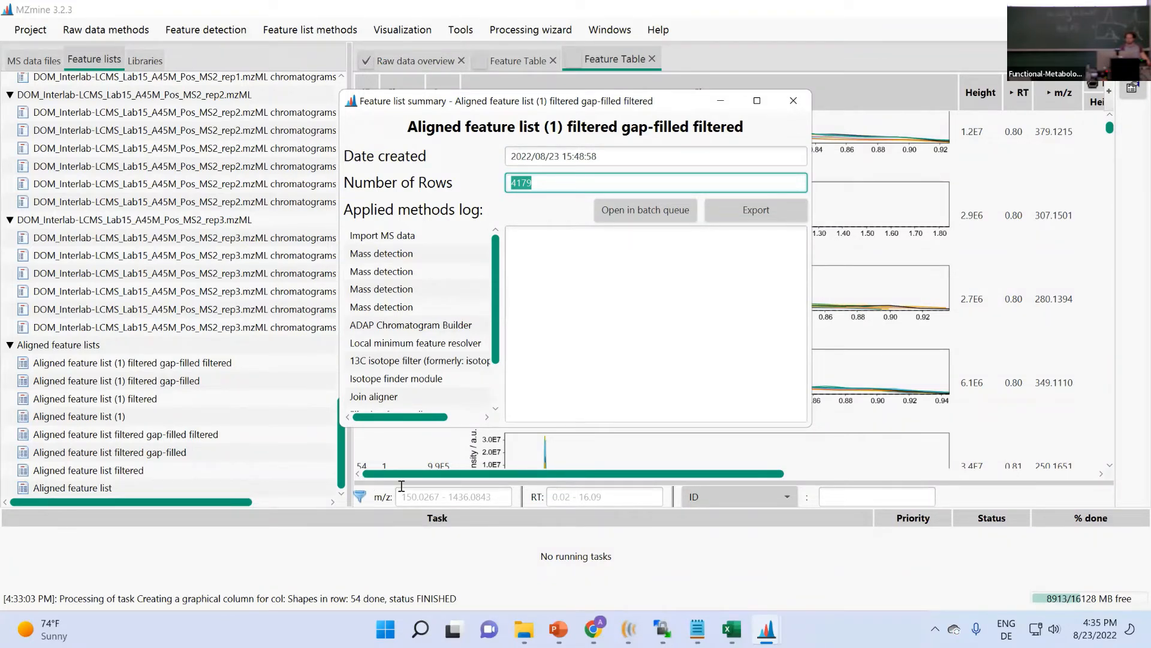
mouse_move(529, 630)
drag(659, 100, 788, 91)
- Run the Feature list rows filter on the gap-filled list, keeping only features with an MS2 scan
click(120, 362)
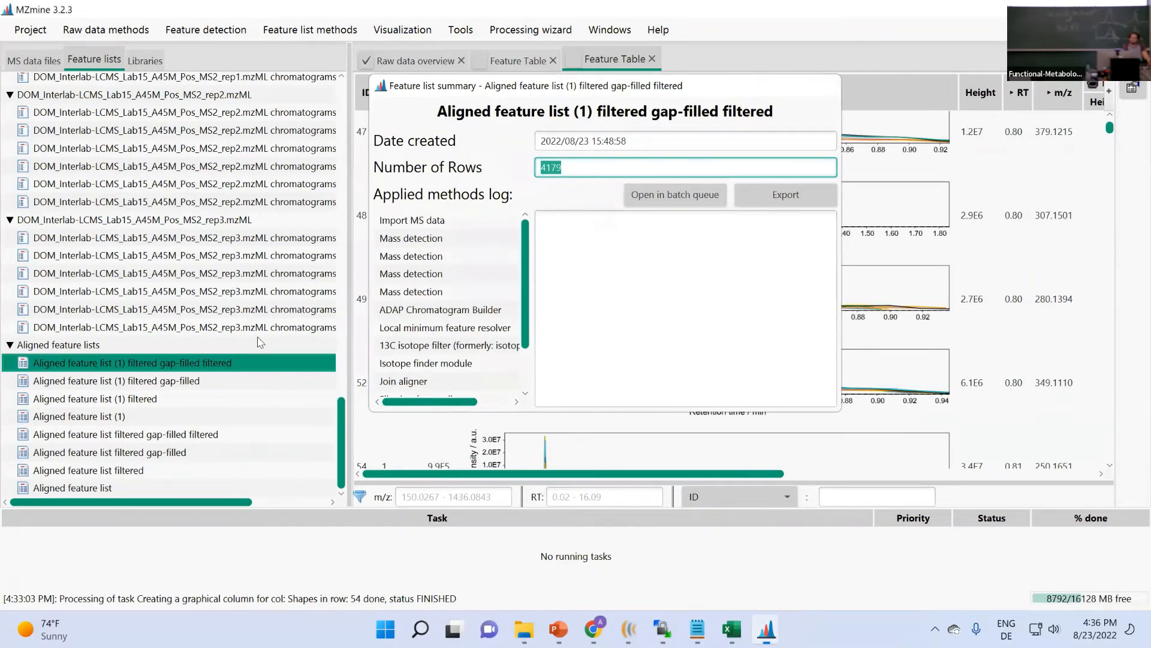
click(310, 29)
mouse_move(359, 194)
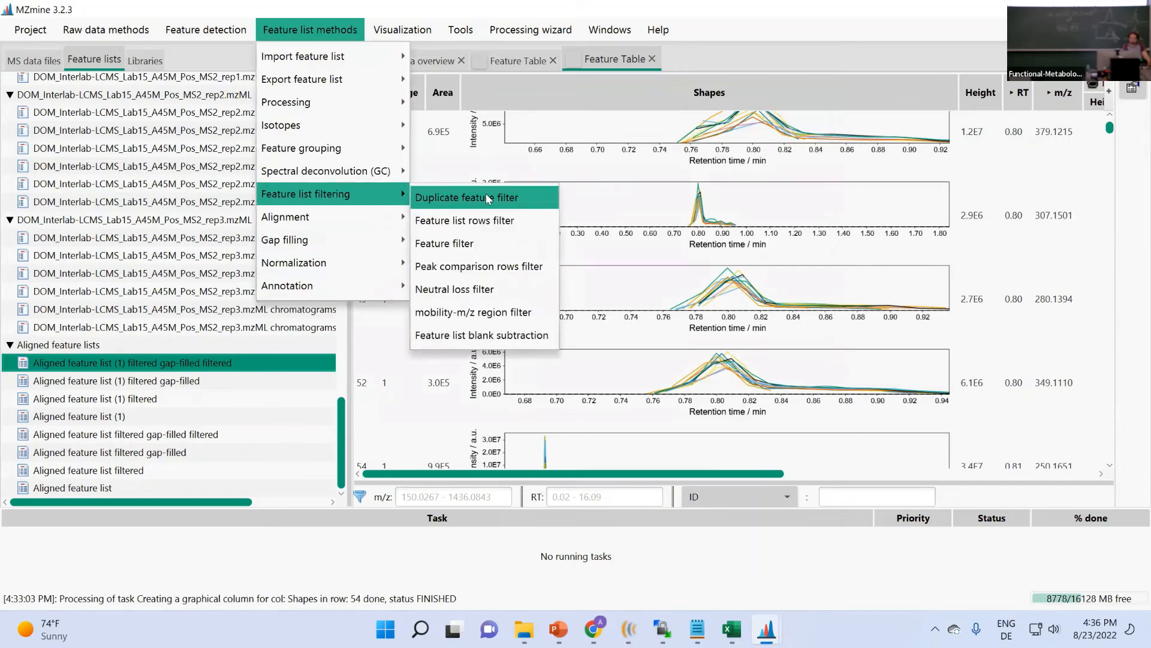
click(495, 225)
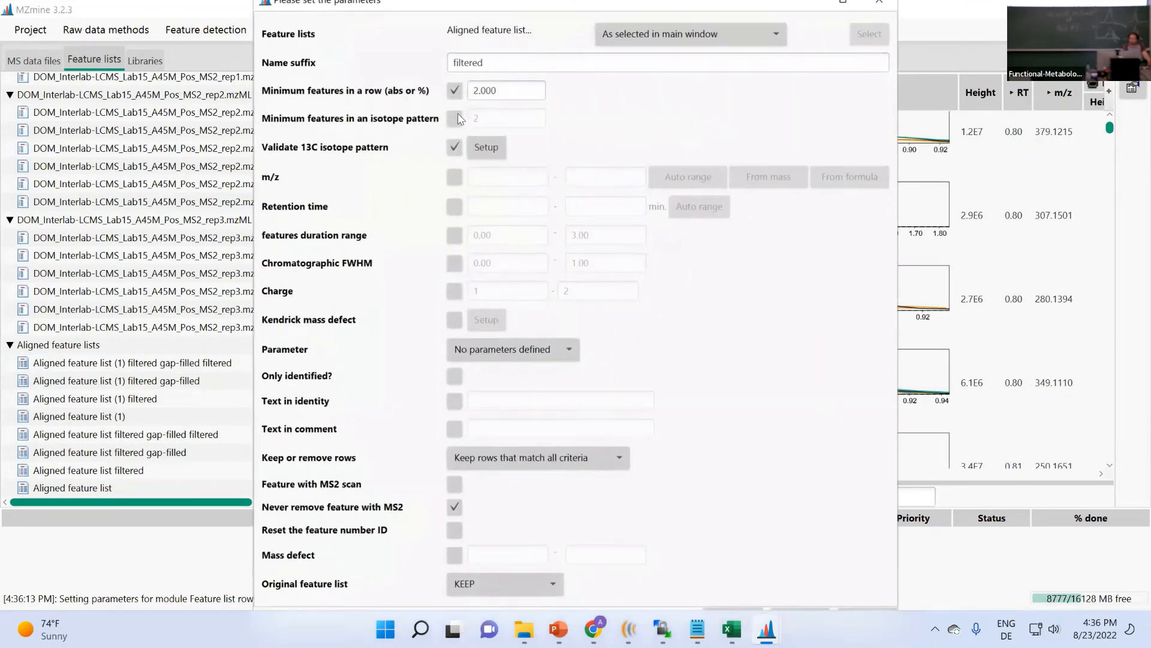
click(454, 484)
click(454, 507)
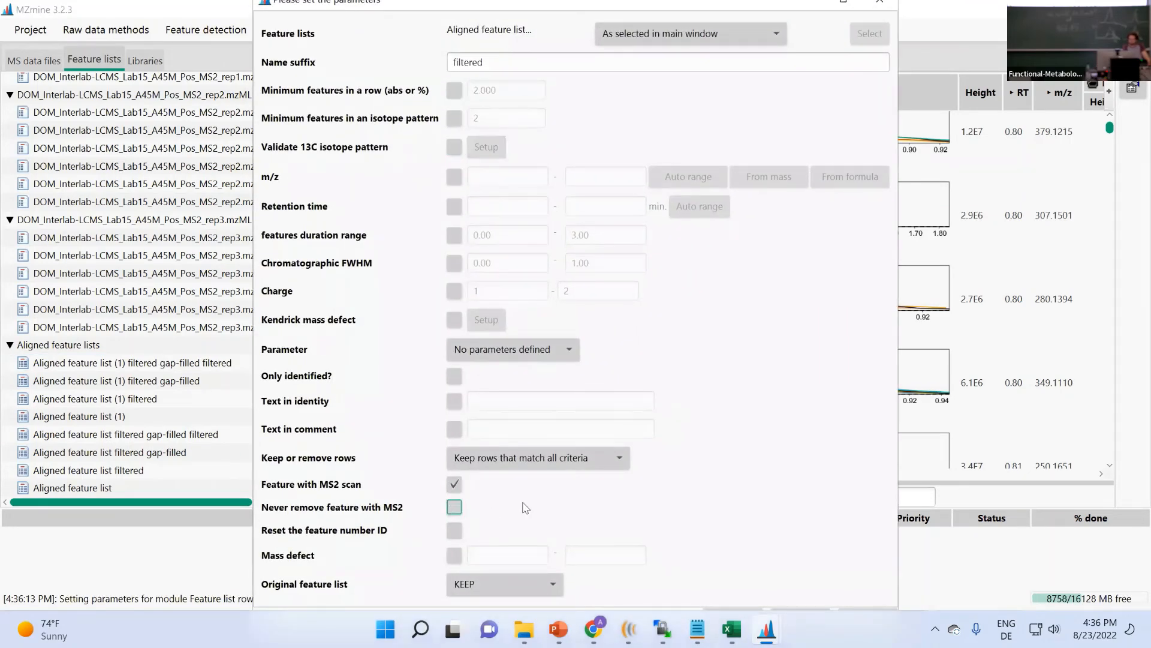
click(739, 615)
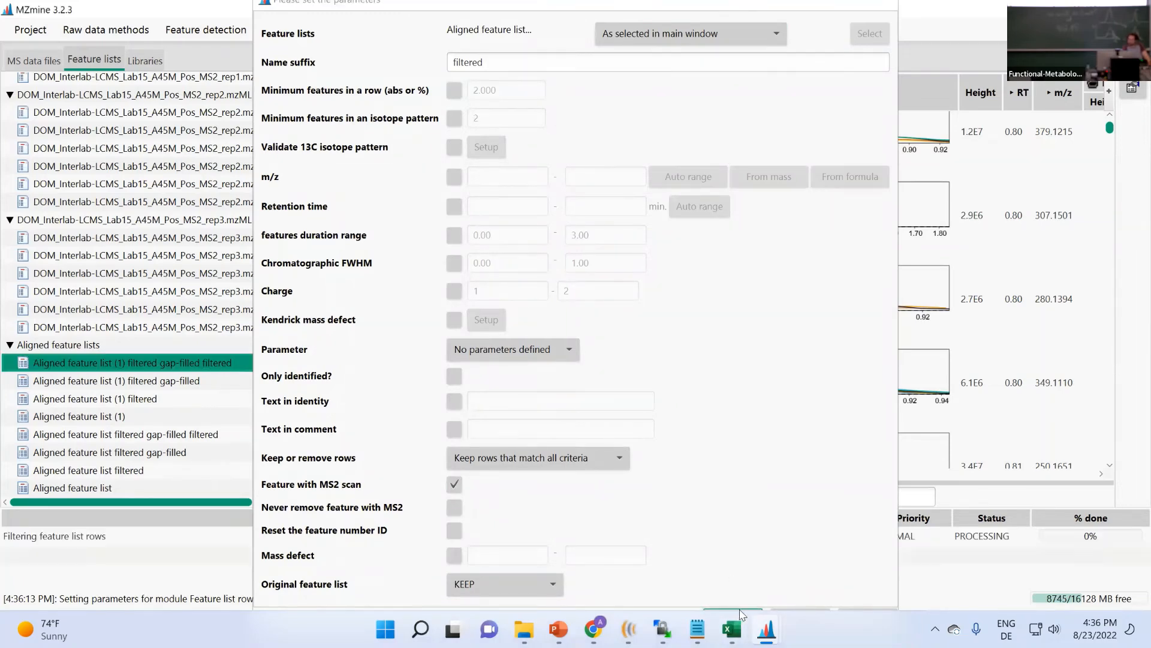
- Open the new filtered list's summary, which reports 2522 rows
click(233, 344)
right_click(232, 344)
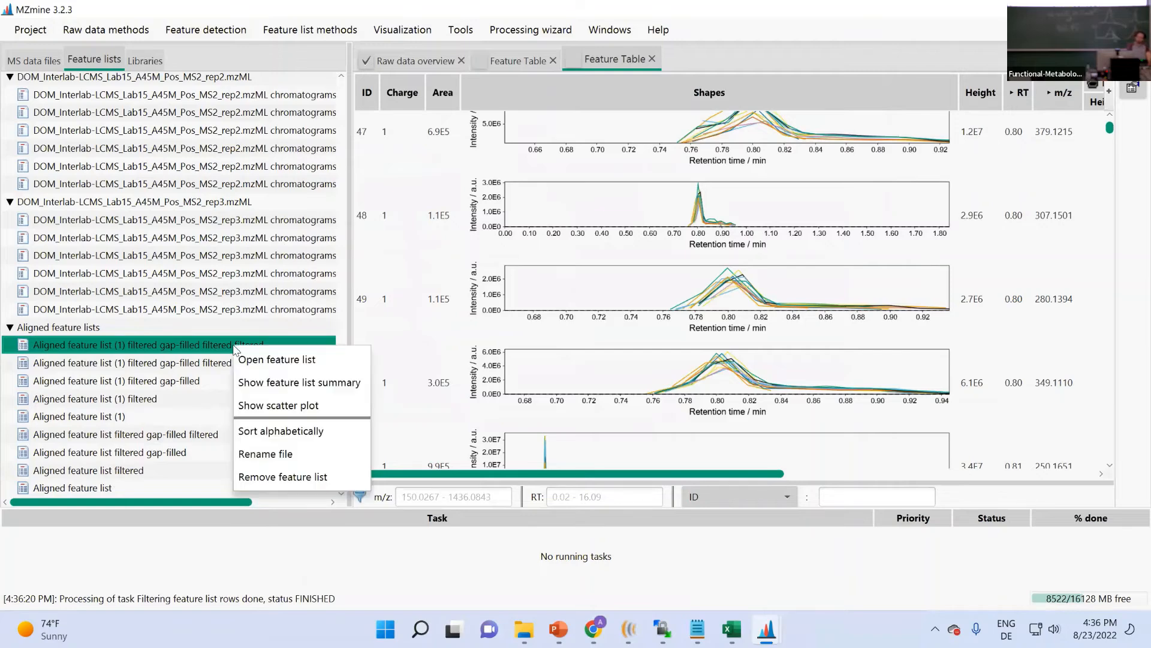
click(288, 380)
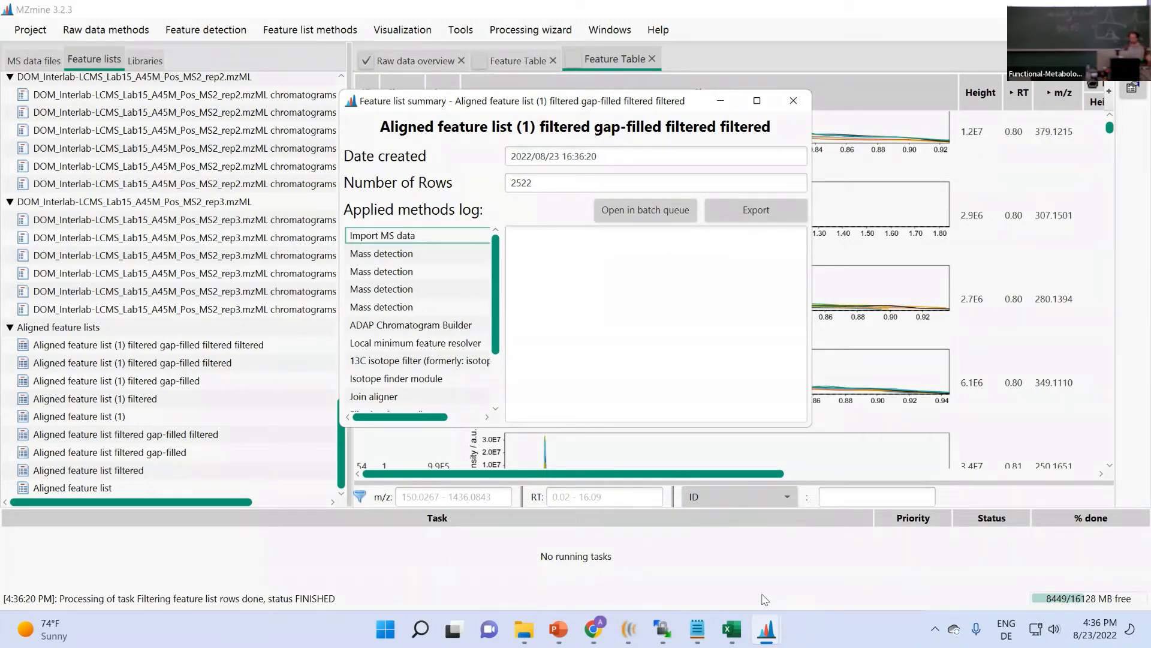
click(593, 629)
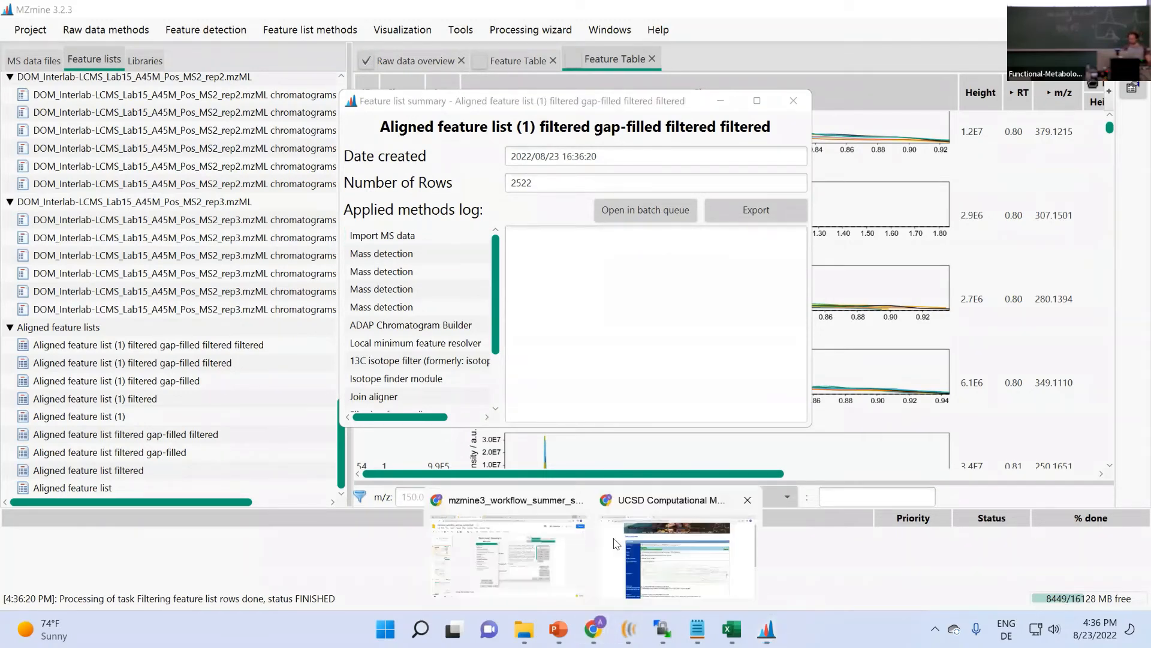
- Open youtube.com in a new Chrome tab
click(693, 551)
click(402, 12)
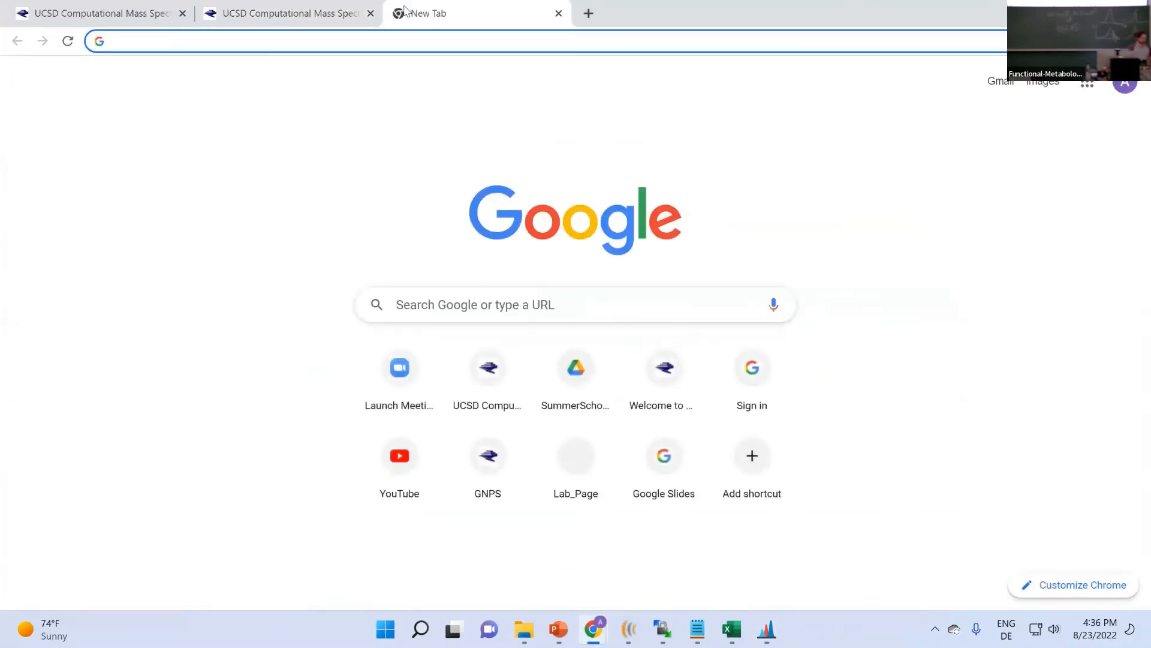
text(you)
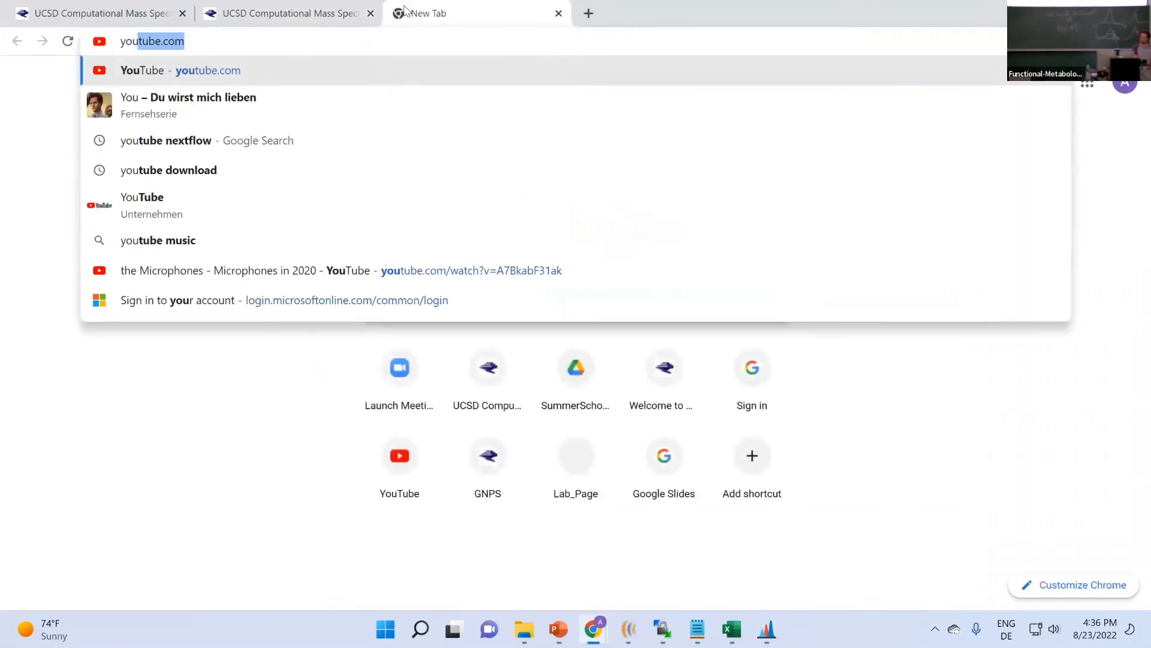
key(Return)
- Search YouTube for 'cmfi mzmine' and scroll through the CMFI and GNPS tutorial results
click(396, 82)
text(c)
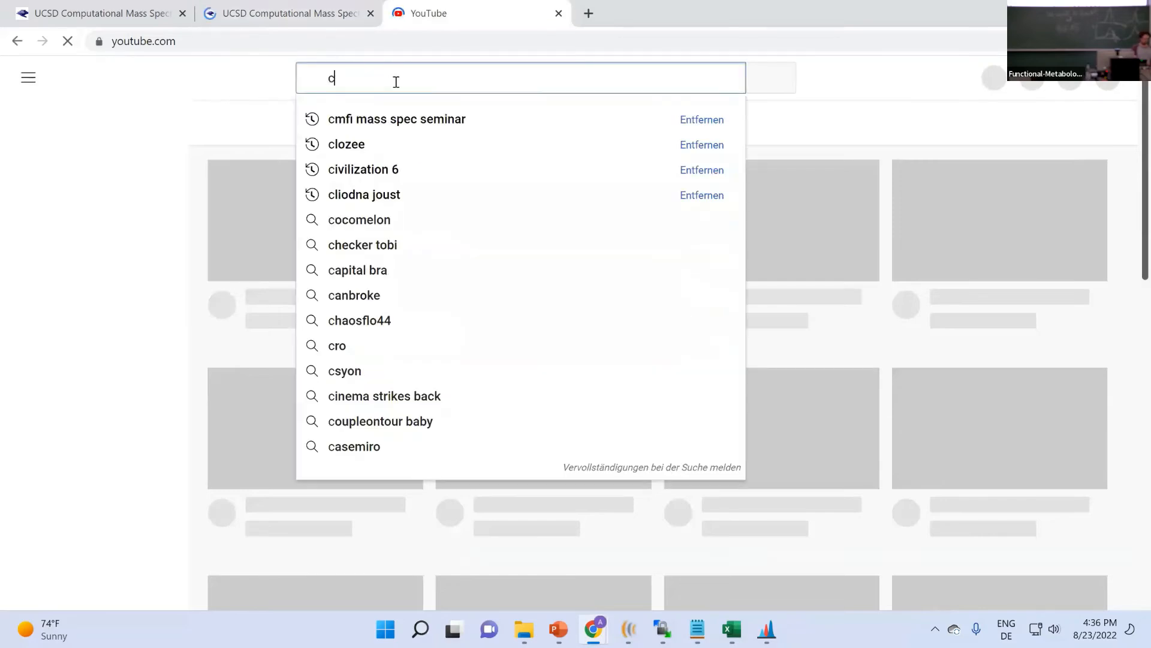
text(mfi)
key(Return)
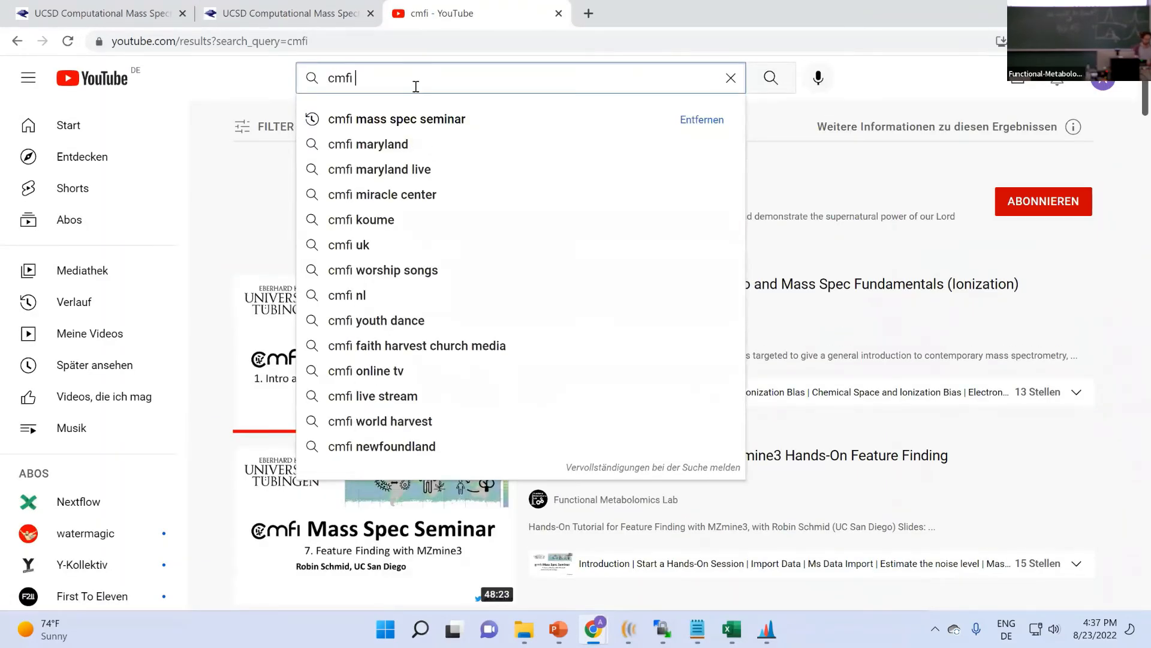
text(m)
text(zmine)
key(Return)
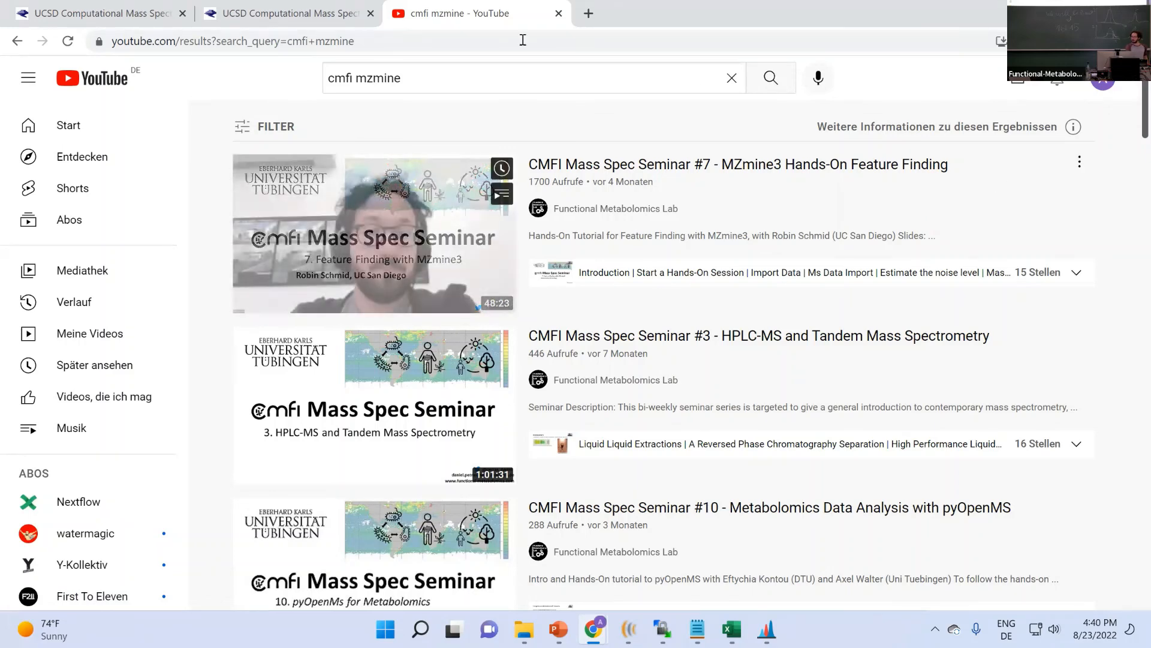
scroll(916, 423, down, 1)
scroll(1108, 402, down, 4)
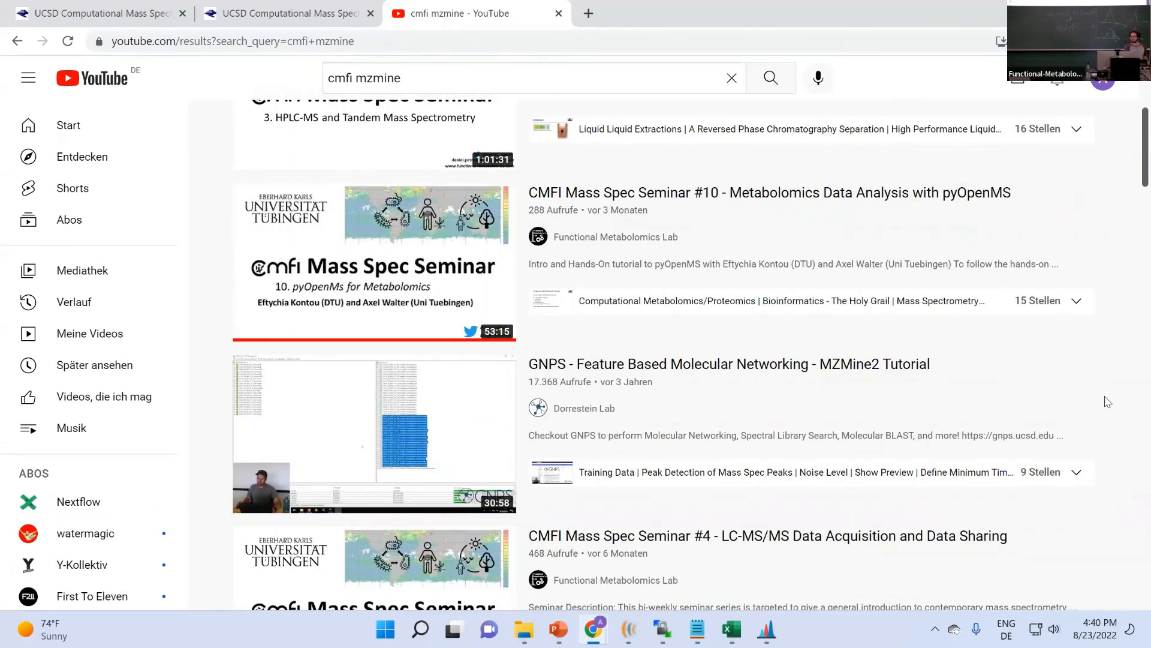
- Bring MZmine's Exit confirmation dialog to the front from the taskbar preview
mouse_move(772, 631)
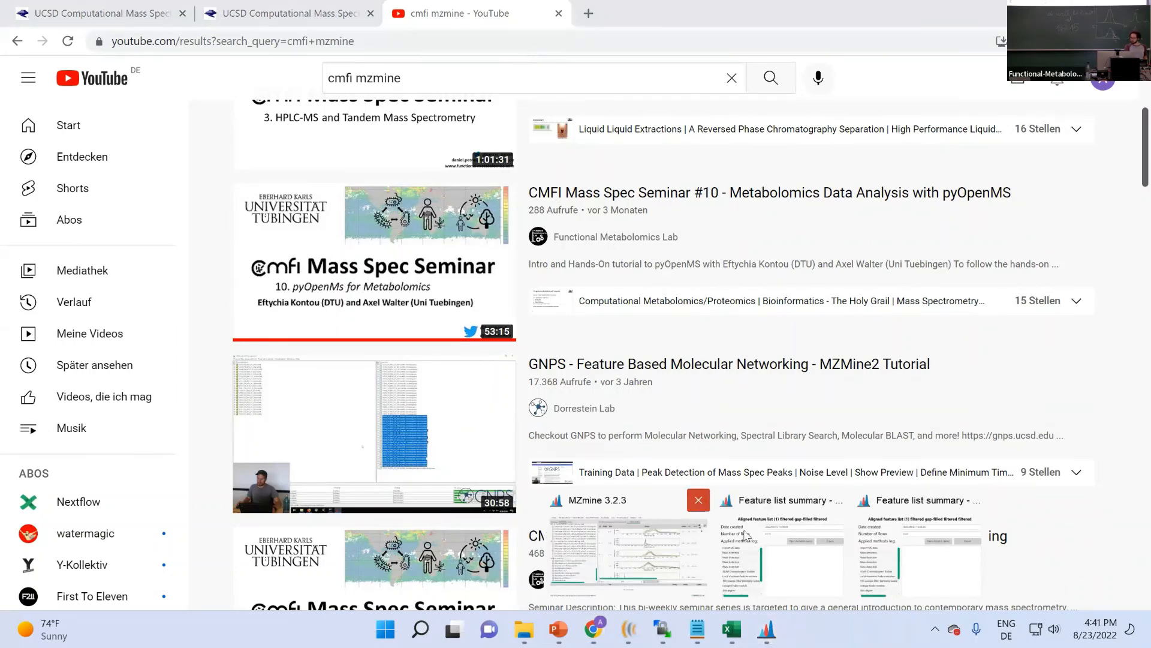
click(826, 517)
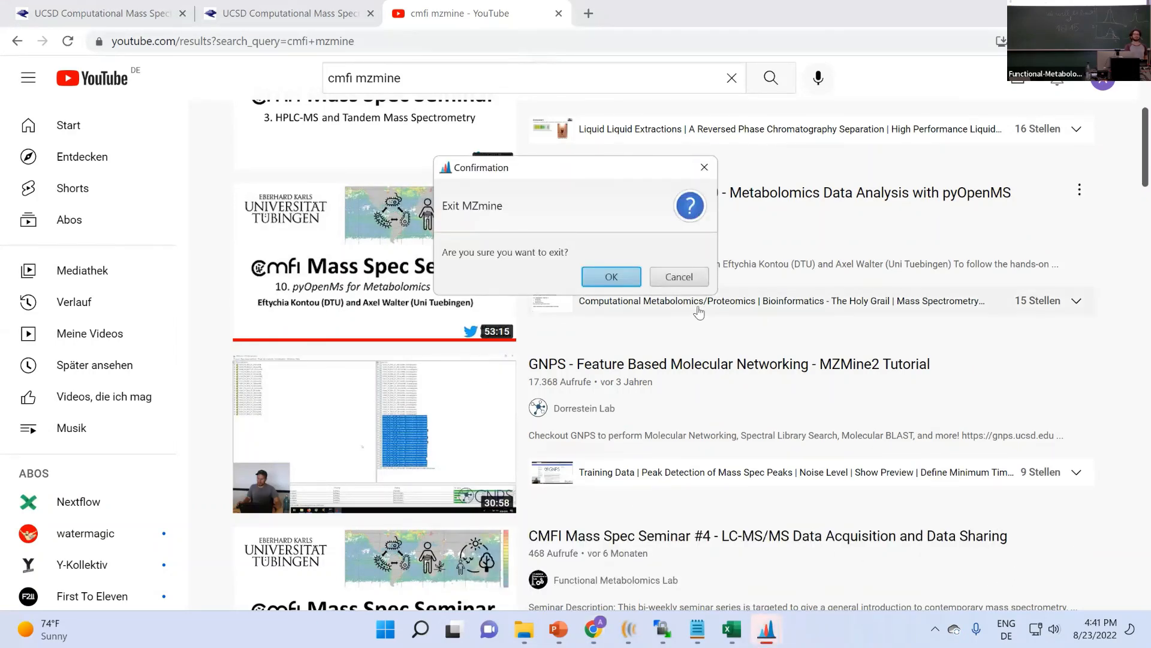